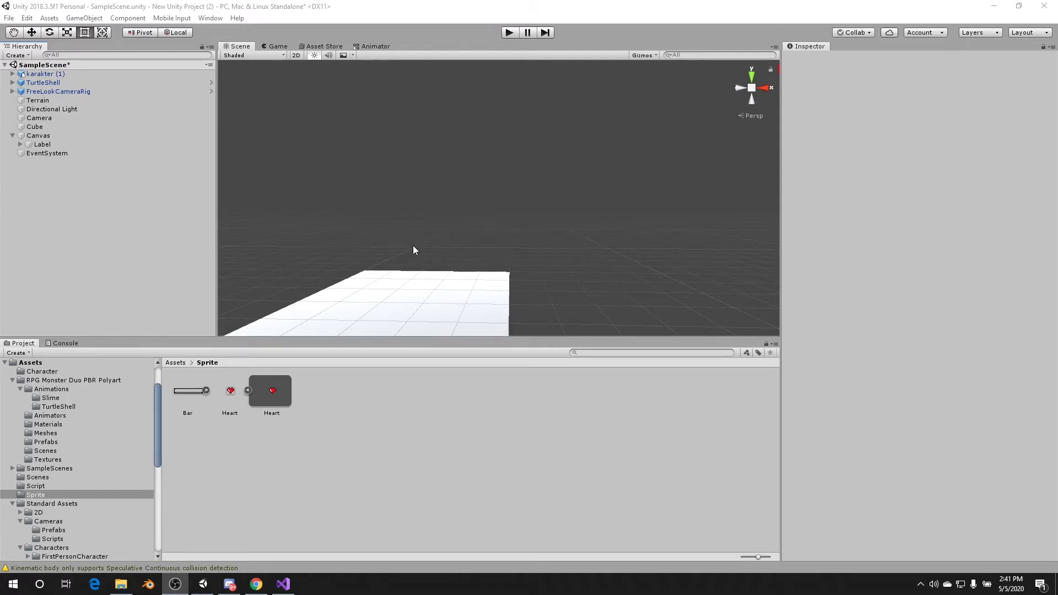
Orbit and zoom out the Scene view until the whole Canvas outline shows above the ground
right_drag(412, 245, 422, 228)
scroll(422, 227, down, 2)
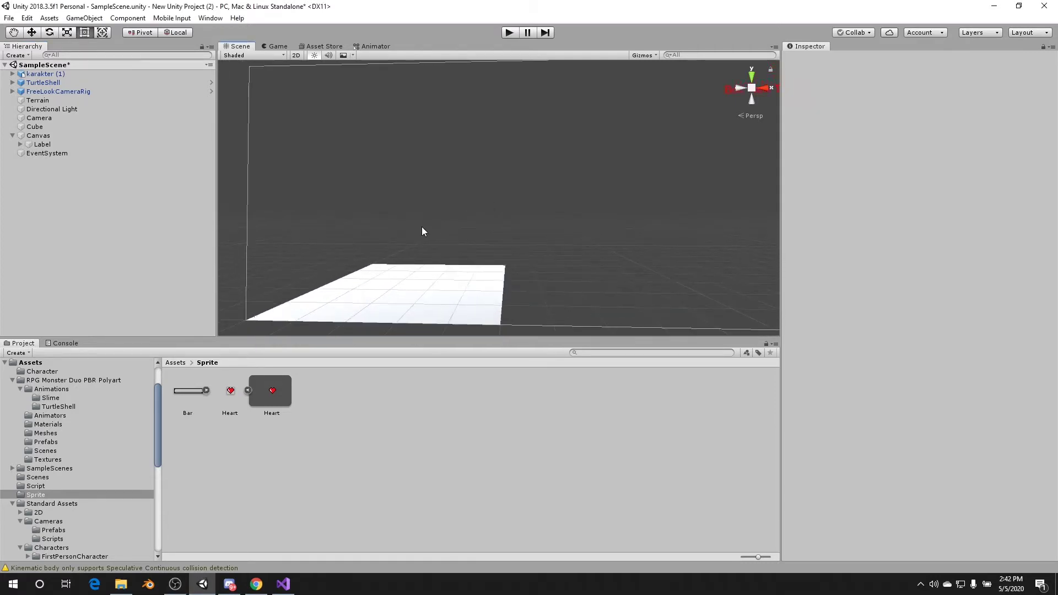
scroll(421, 227, down, 3)
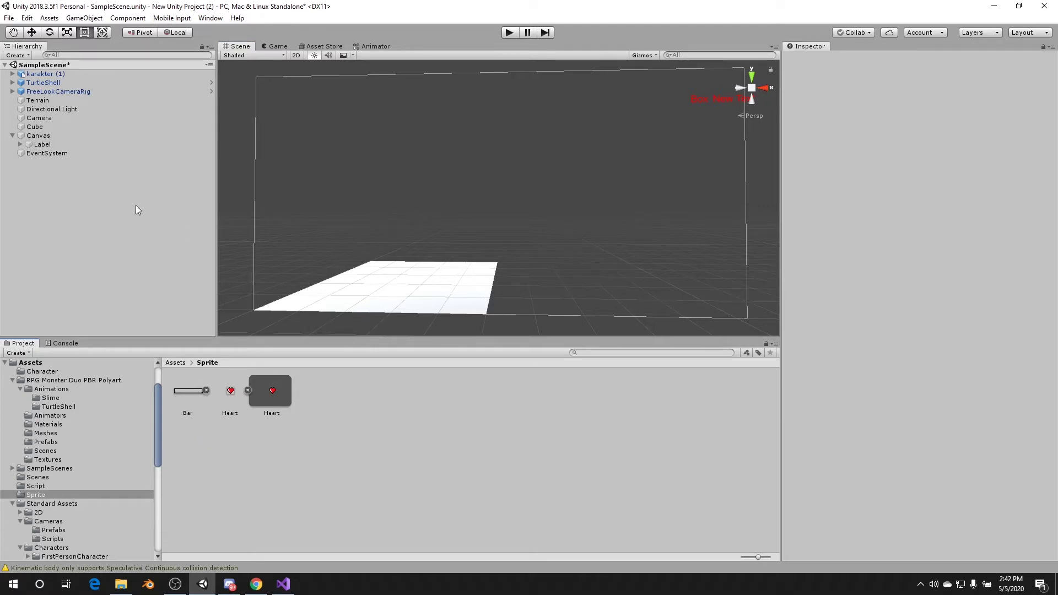
Add a UI Image under the Canvas showing the Bar sprite at native size 325 × 56.25
click(62, 137)
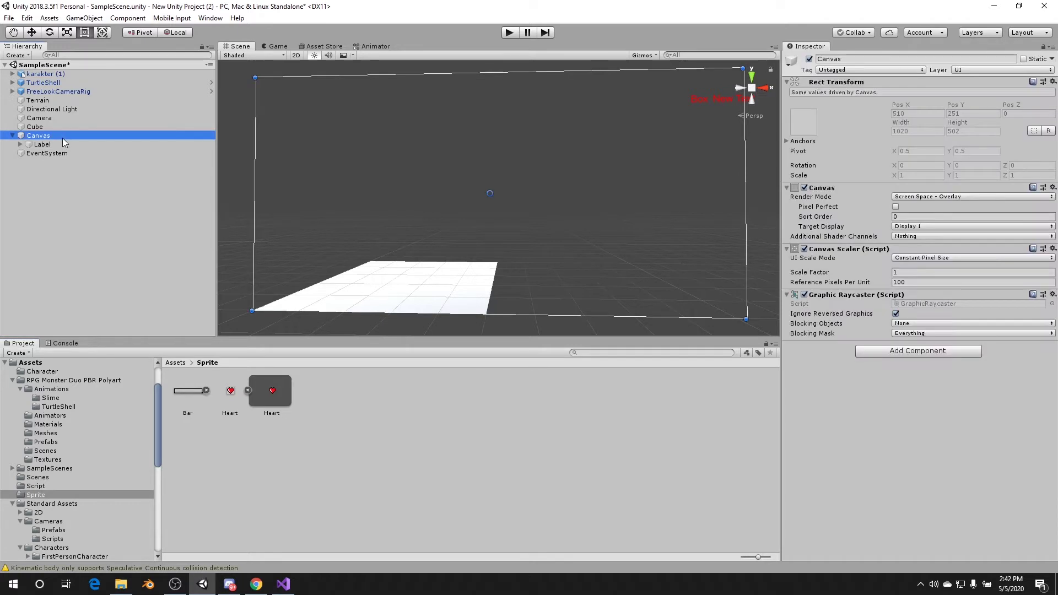
right_click(62, 138)
mouse_move(144, 301)
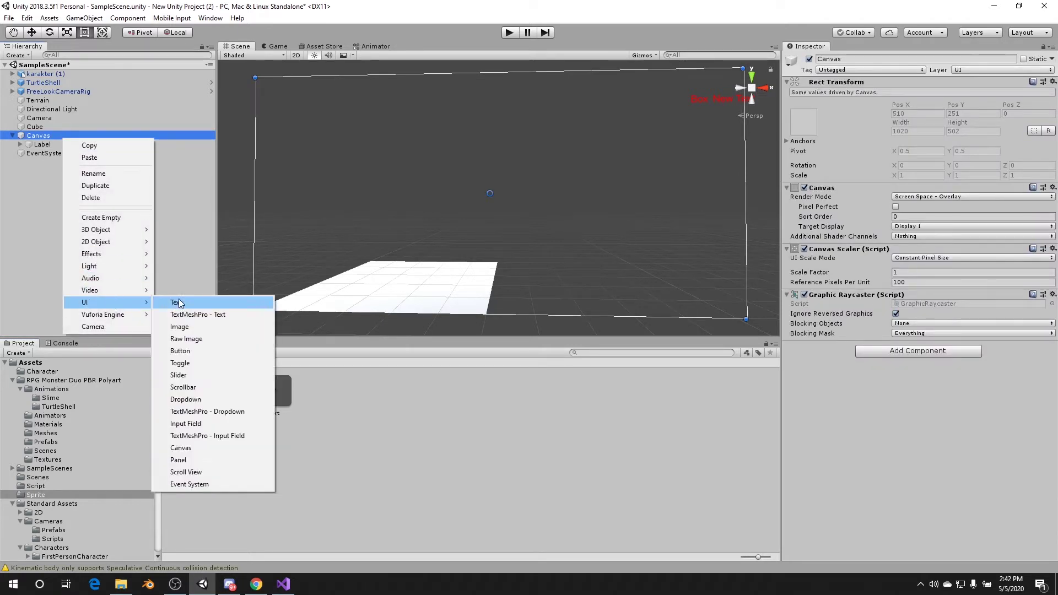
click(197, 326)
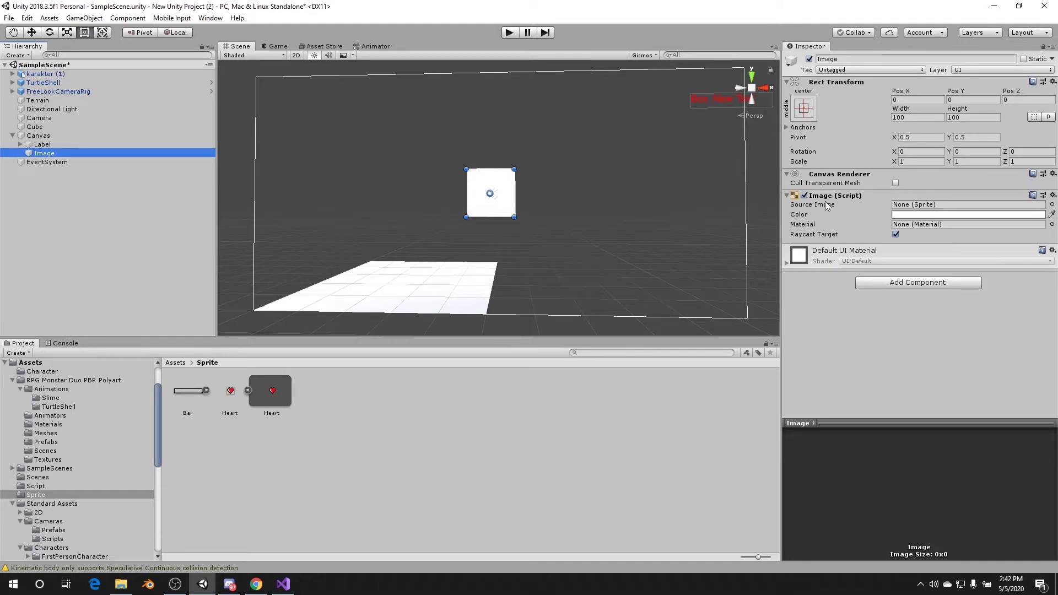
drag(191, 394, 934, 205)
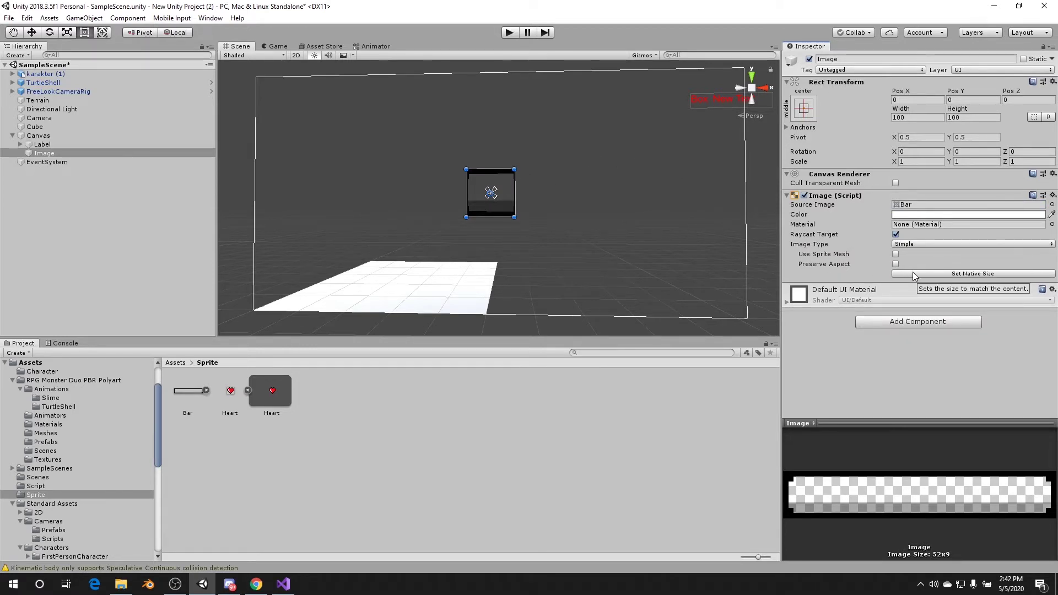
click(912, 272)
scroll(510, 267, up, 1)
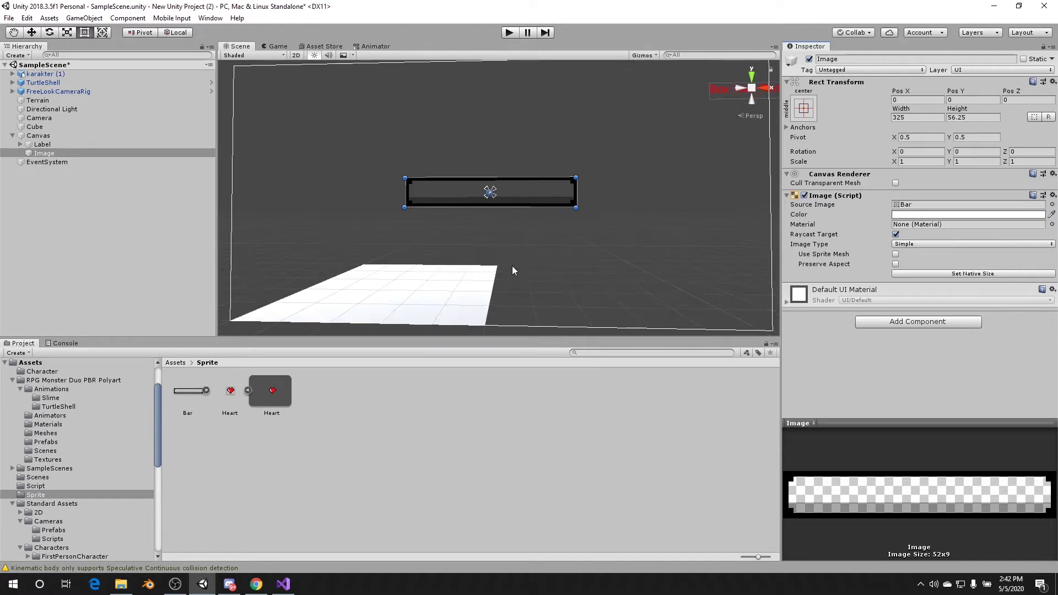
Rename the new image to Border
click(45, 153)
click(46, 153)
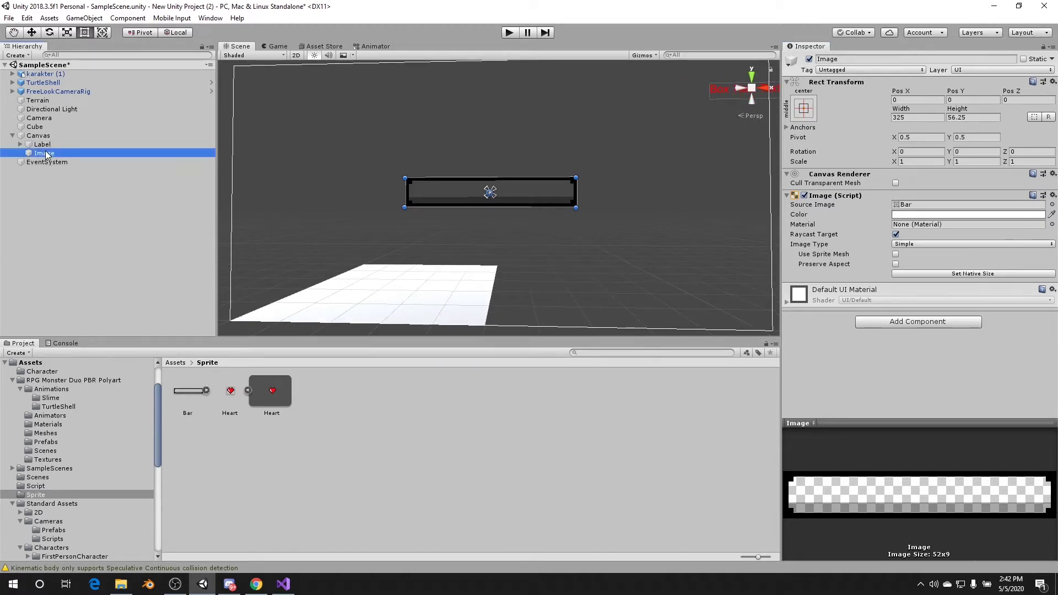
text(B)
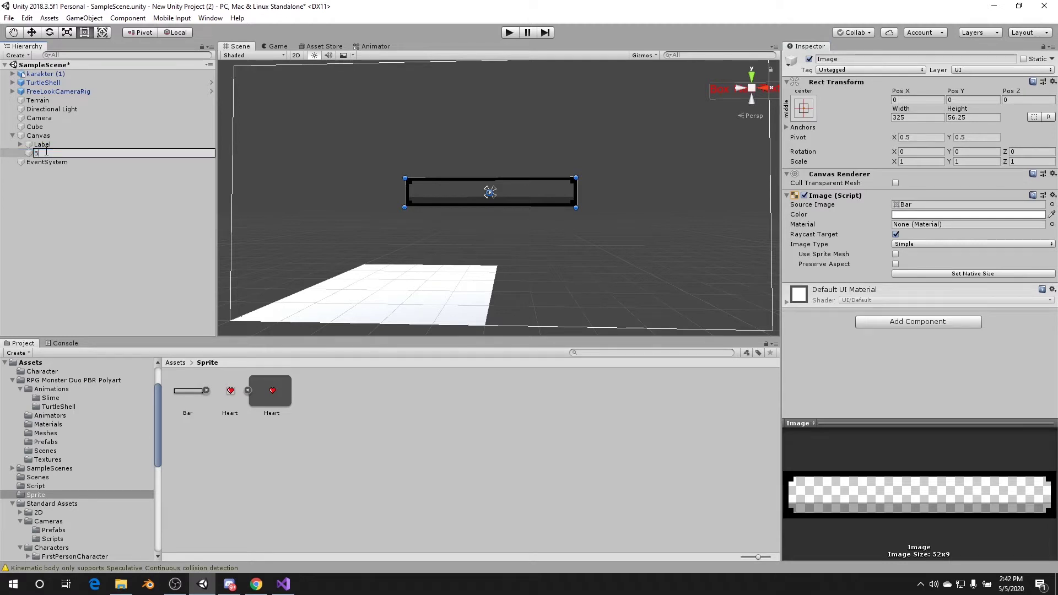
text(order)
click(51, 226)
click(56, 157)
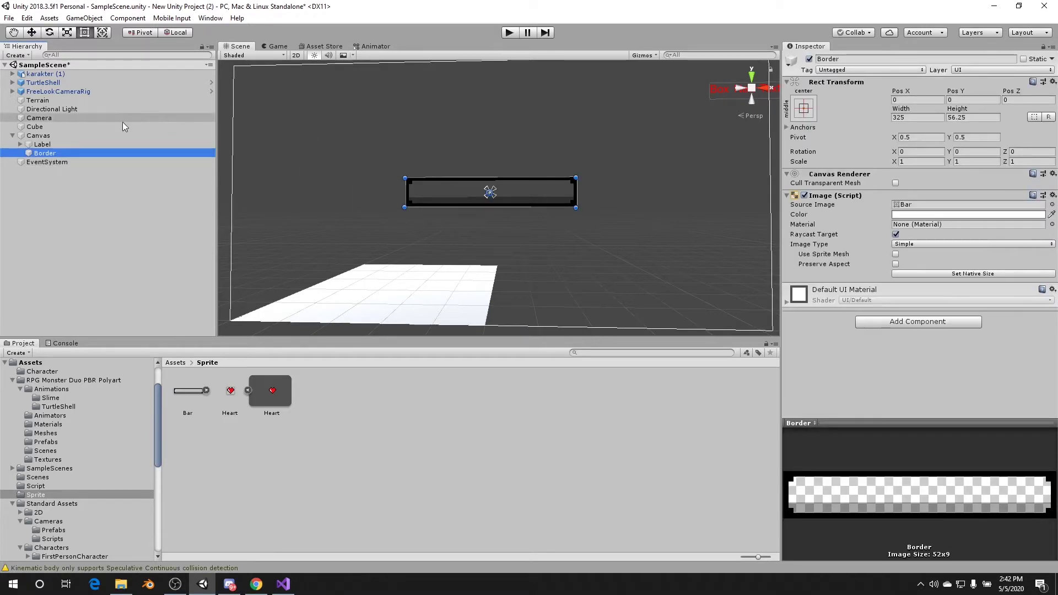
click(53, 134)
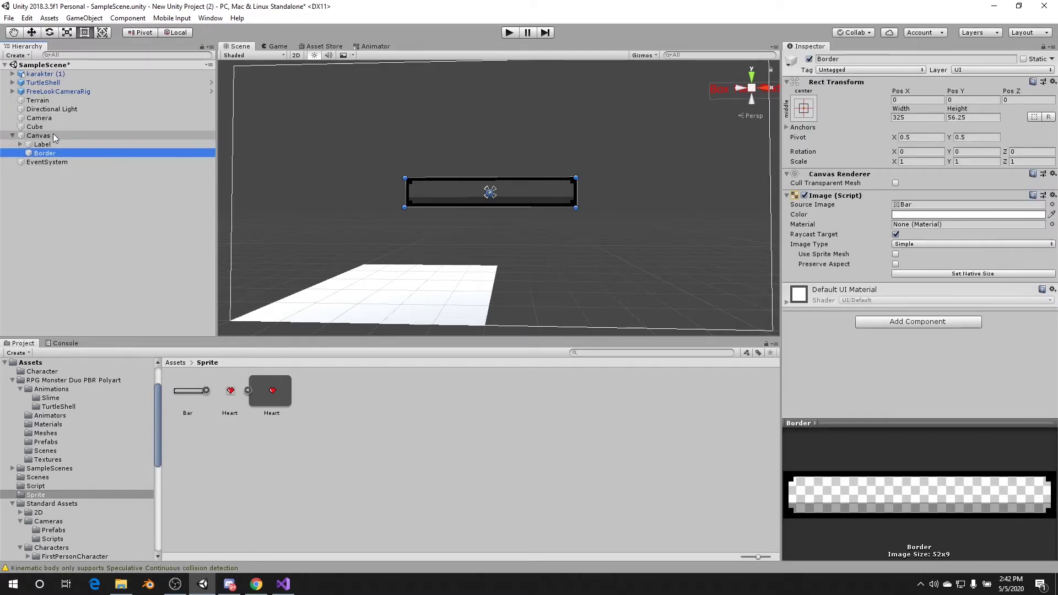
Create an empty object under the Canvas and stretch its rectangle to fit the bar
right_click(51, 133)
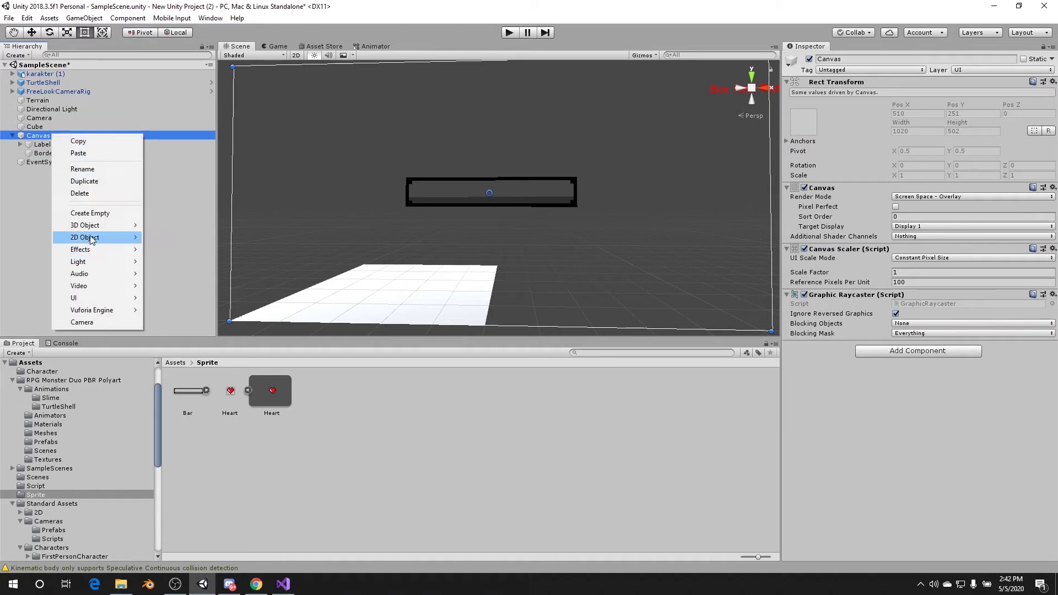
click(97, 212)
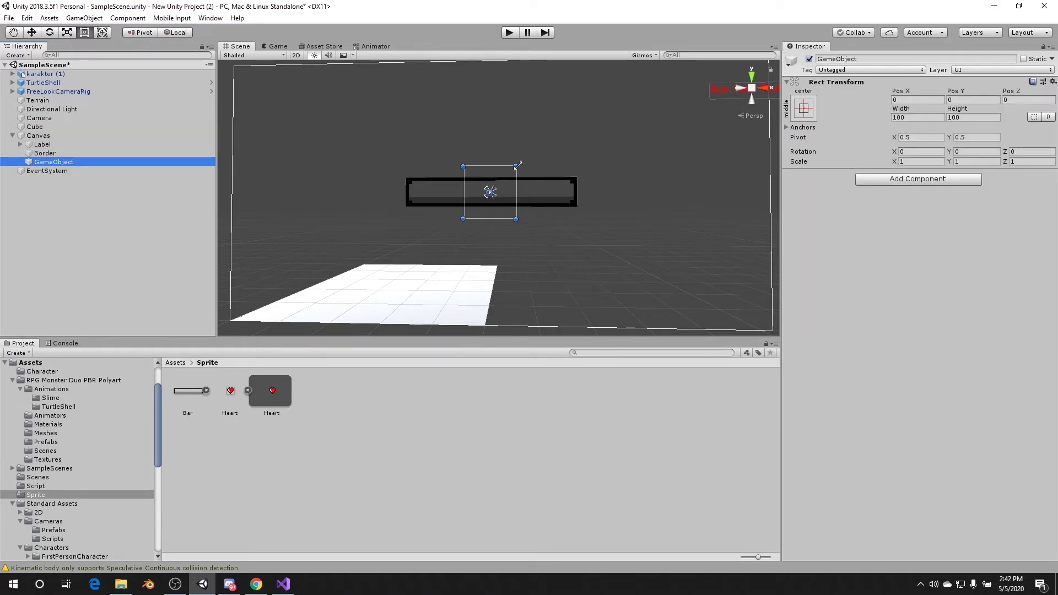
scroll(555, 181, up, 1)
scroll(556, 182, up, 1)
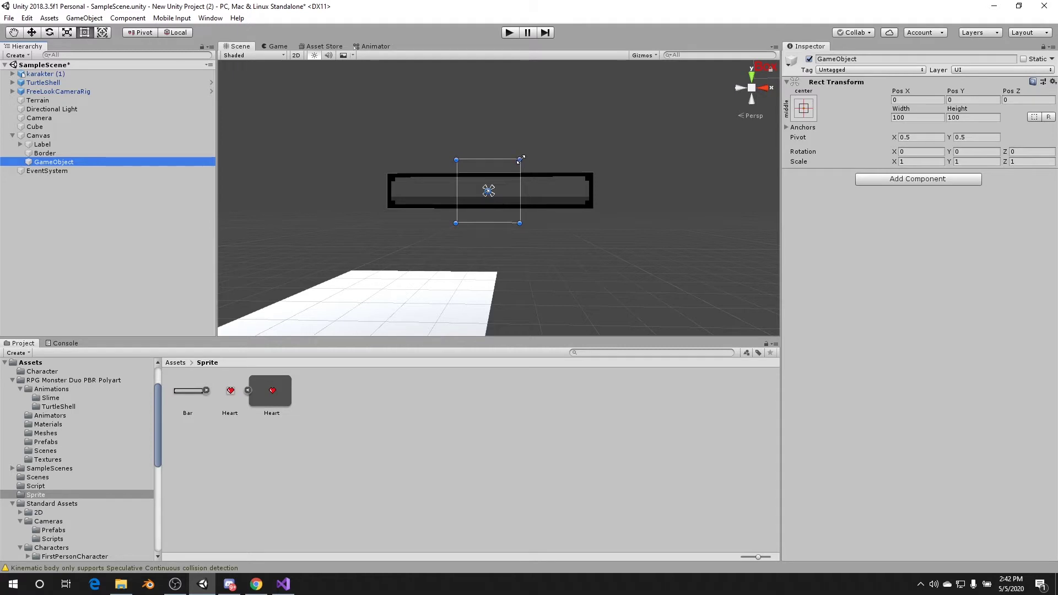
drag(519, 159, 519, 173)
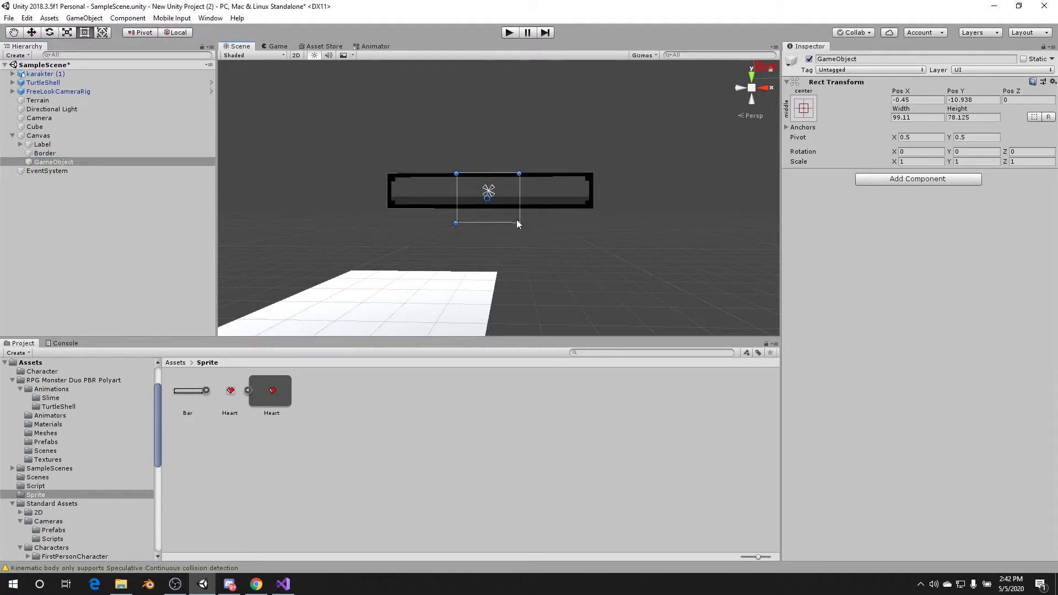
drag(519, 222, 594, 205)
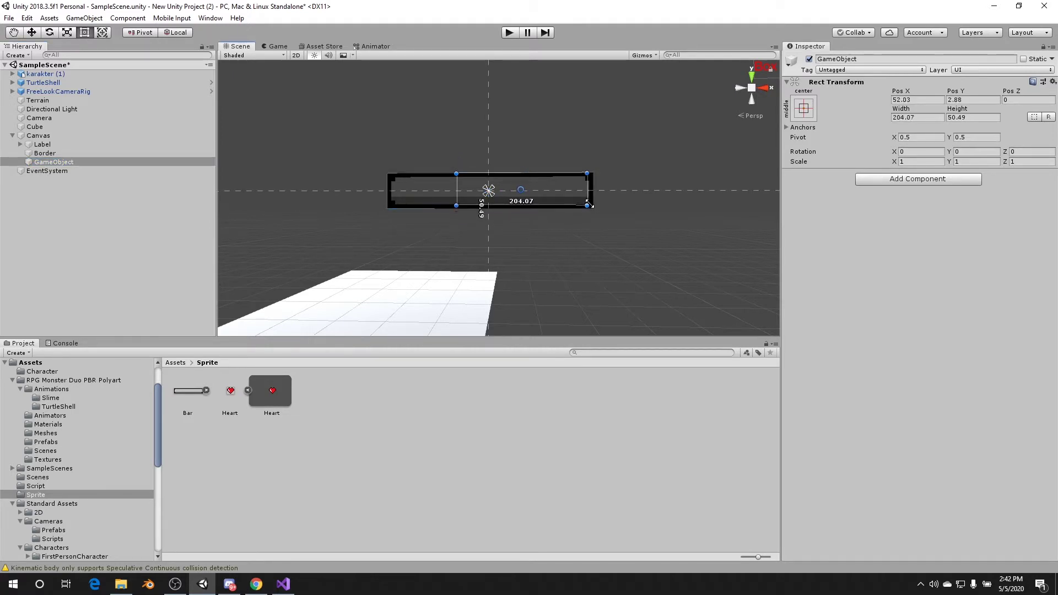
drag(457, 205, 385, 209)
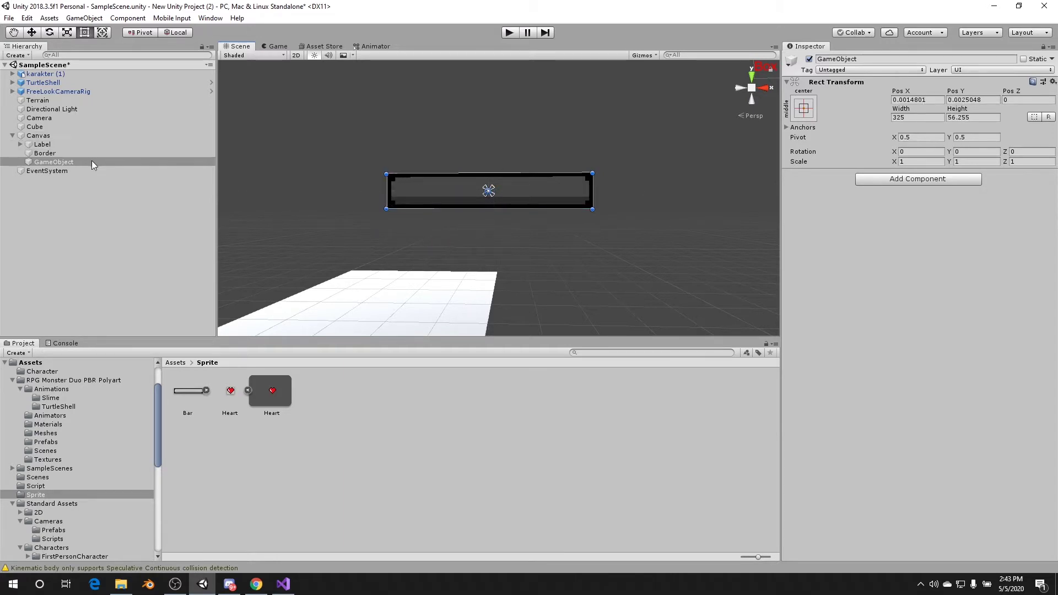
Rename the empty object HealthBar and nest Border inside it
click(68, 160)
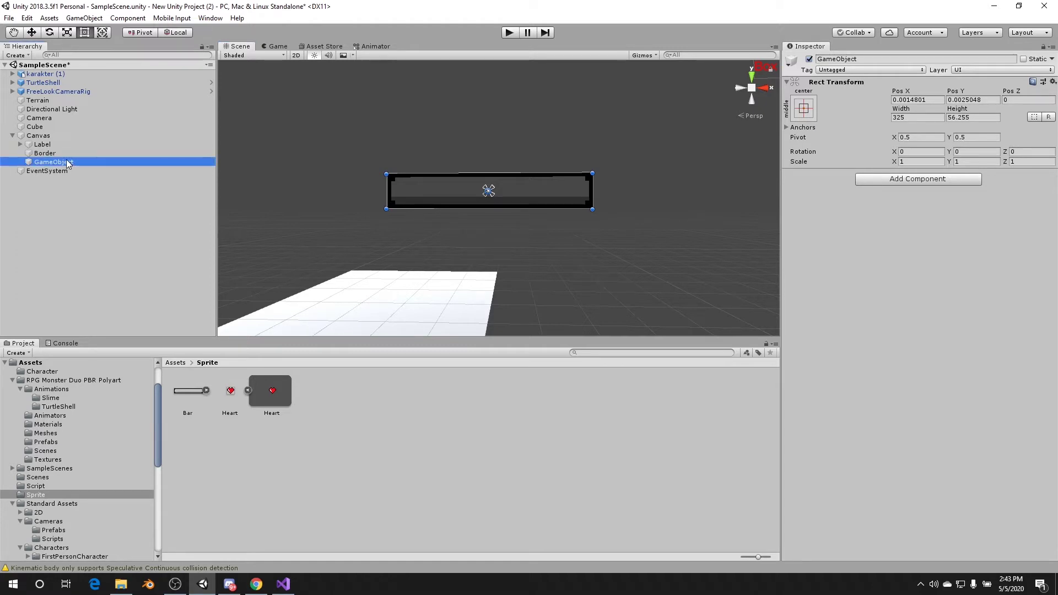
click(68, 162)
text(H)
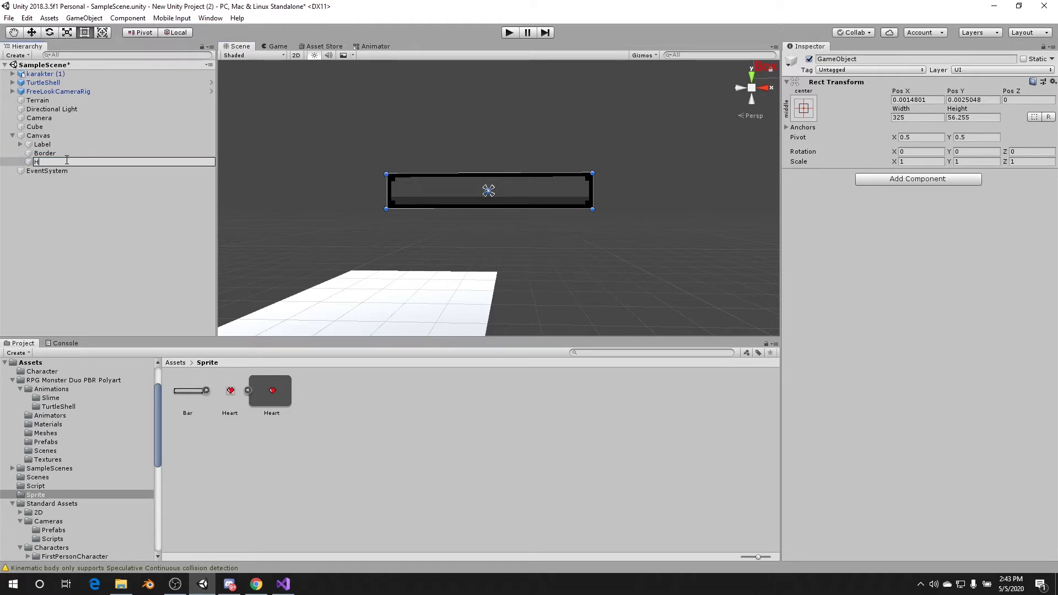
text(ealth)
text(Bar)
click(106, 241)
click(71, 162)
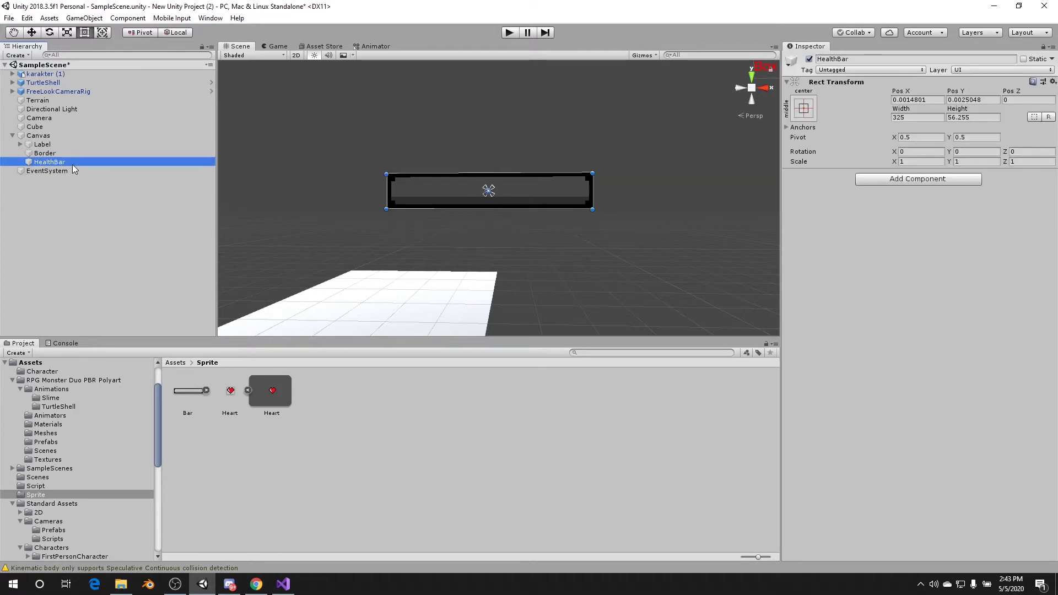
drag(72, 166, 50, 163)
click(52, 163)
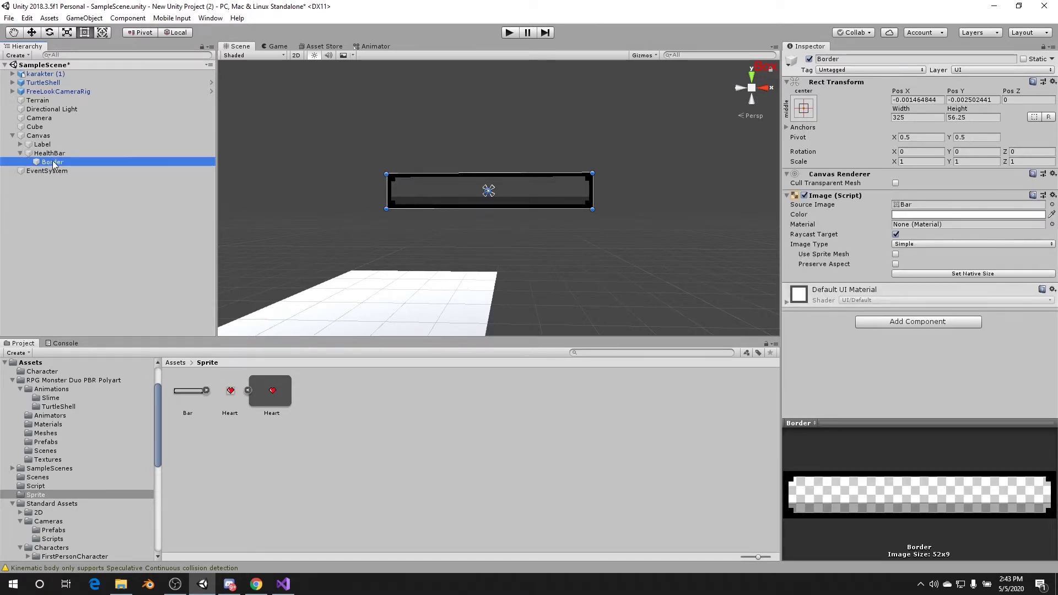
Add a UI Image inside HealthBar above Border, stretched with Alt to fill HealthBar
right_click(52, 160)
right_click(47, 154)
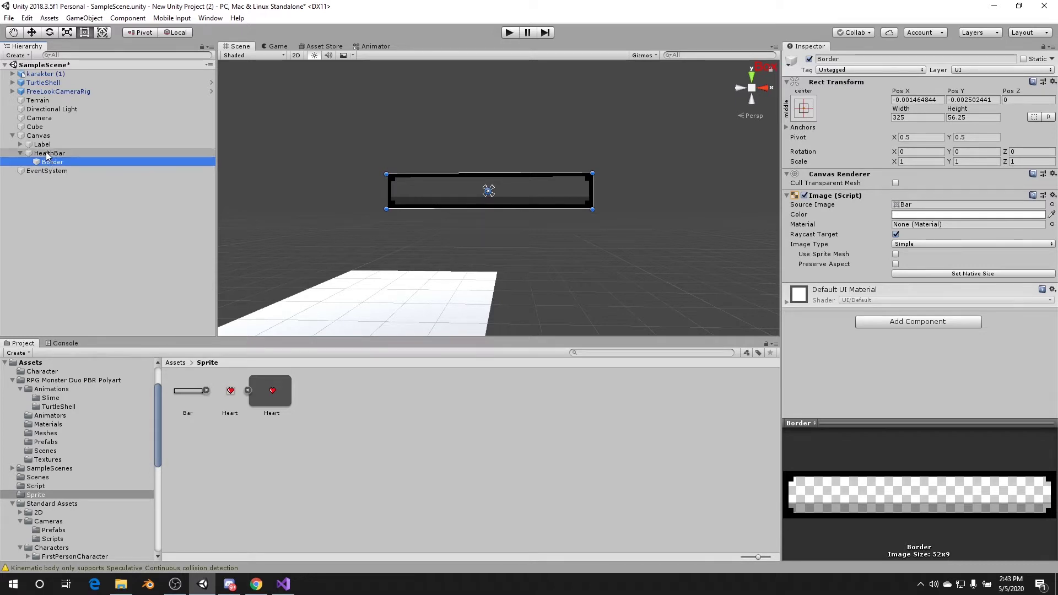
right_click(46, 152)
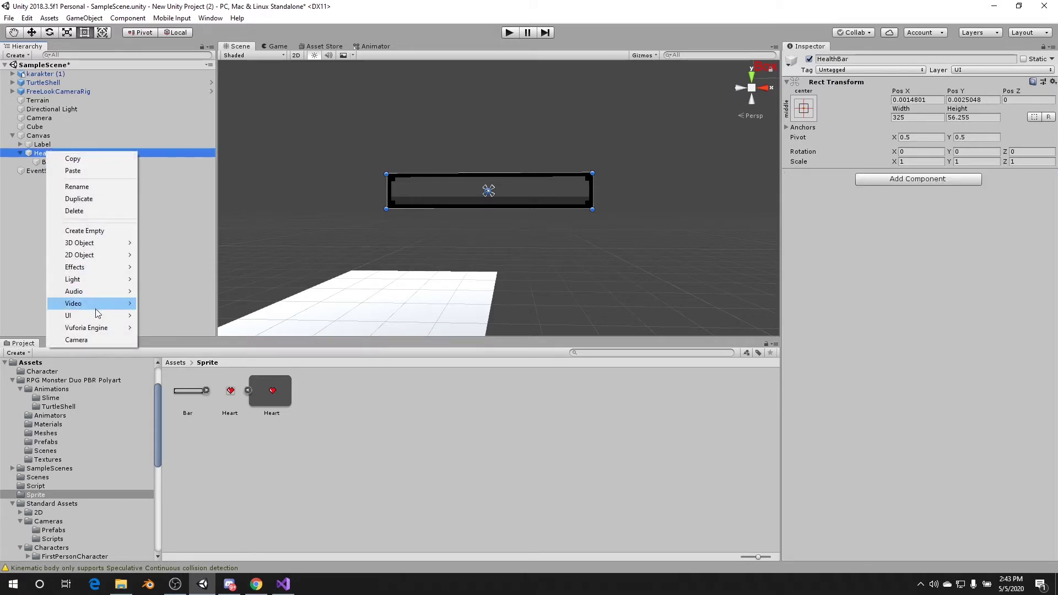
mouse_move(100, 315)
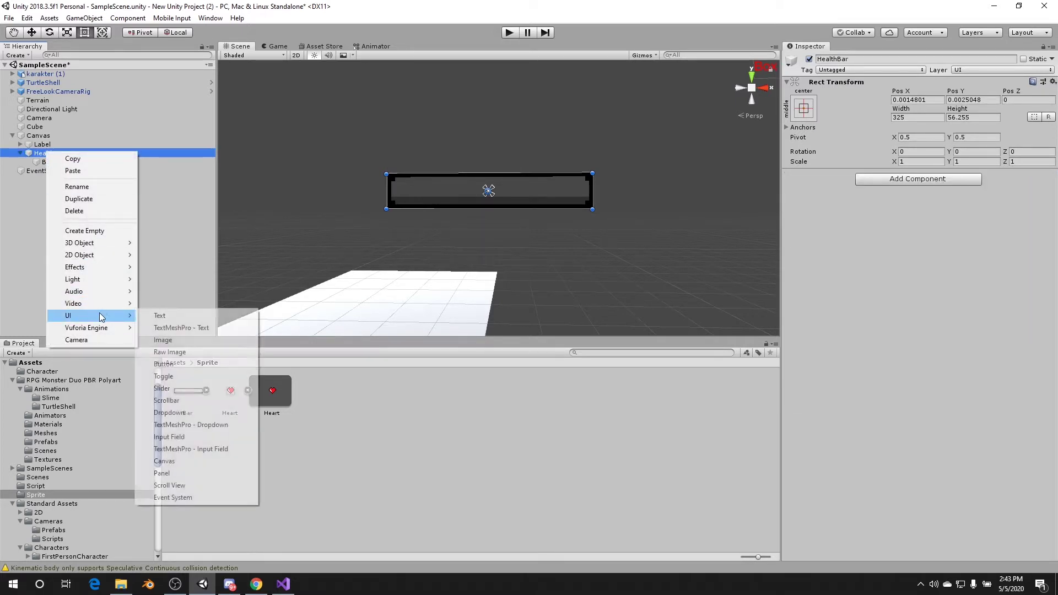
click(164, 340)
drag(57, 175, 58, 164)
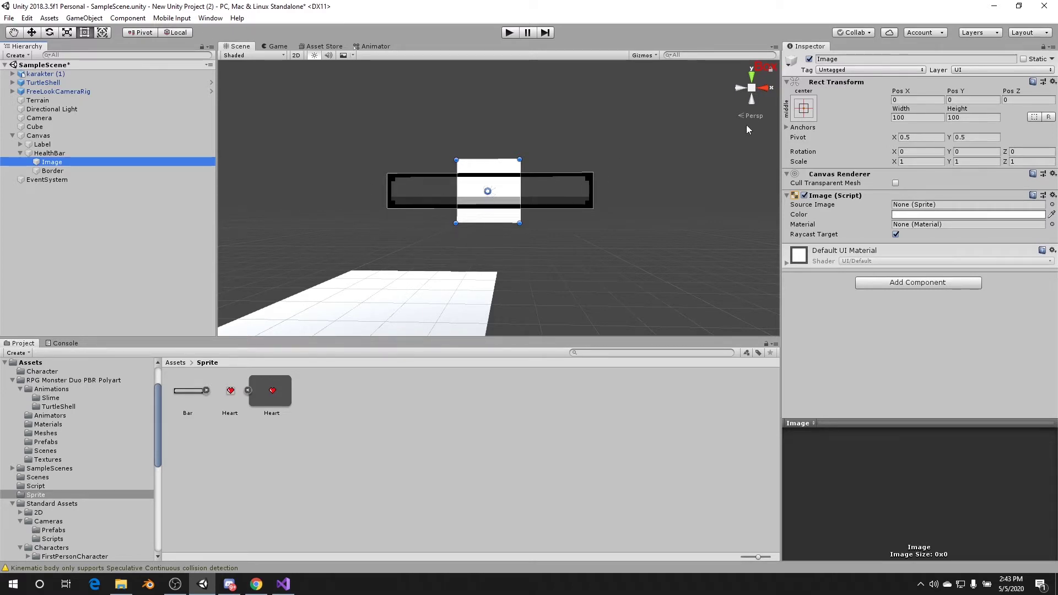
click(804, 108)
key(alt)
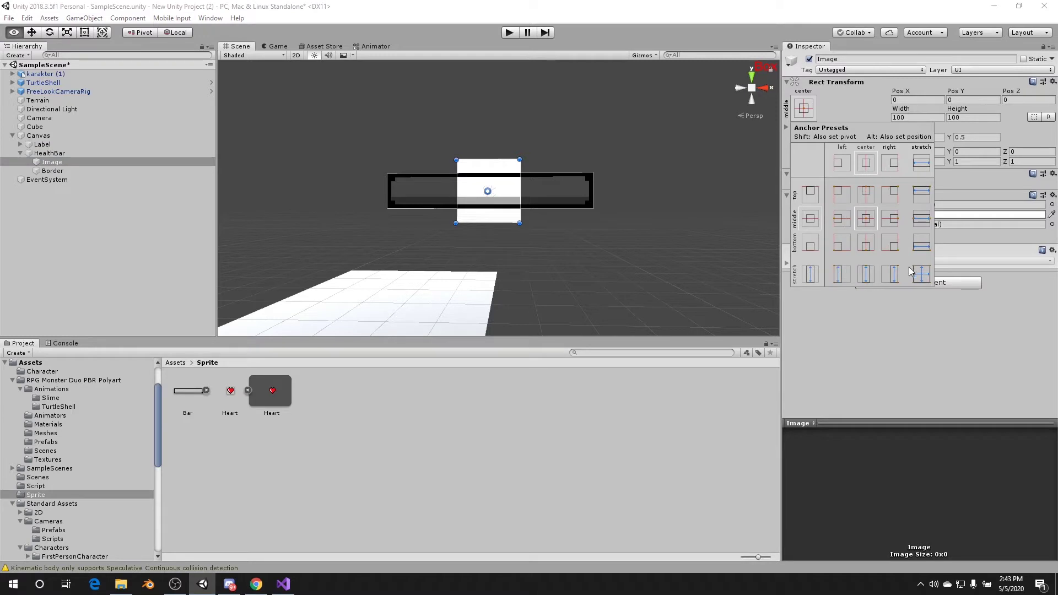
alt+click(923, 279)
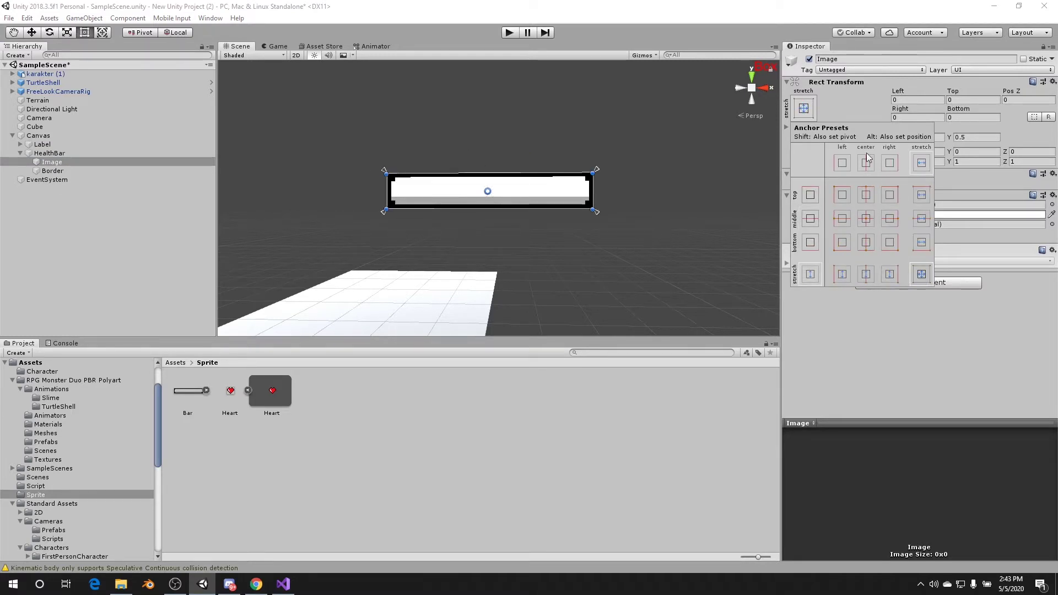
click(845, 101)
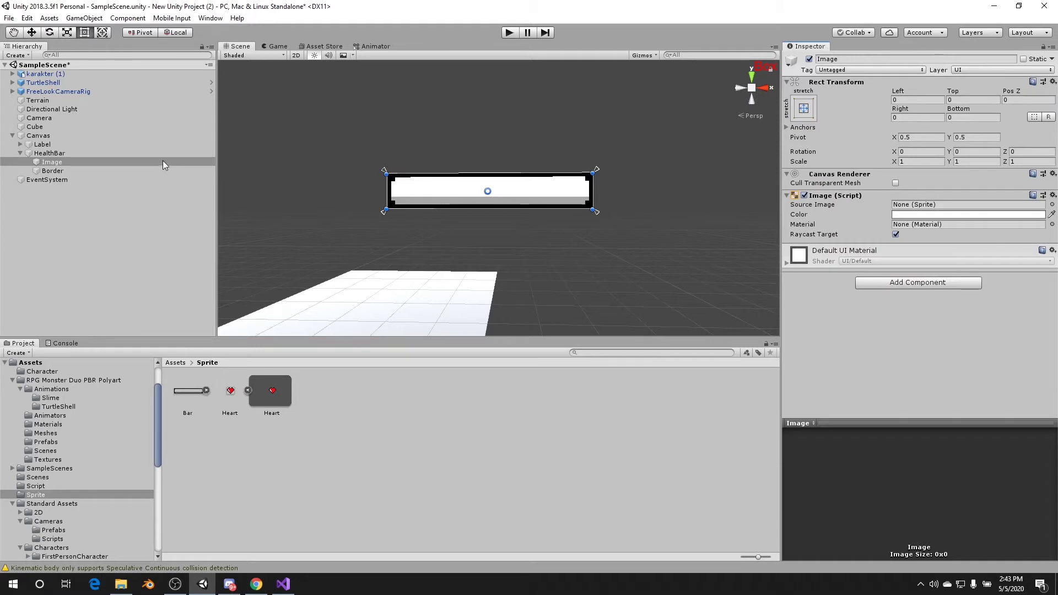
Rename the new image to Fill
click(68, 161)
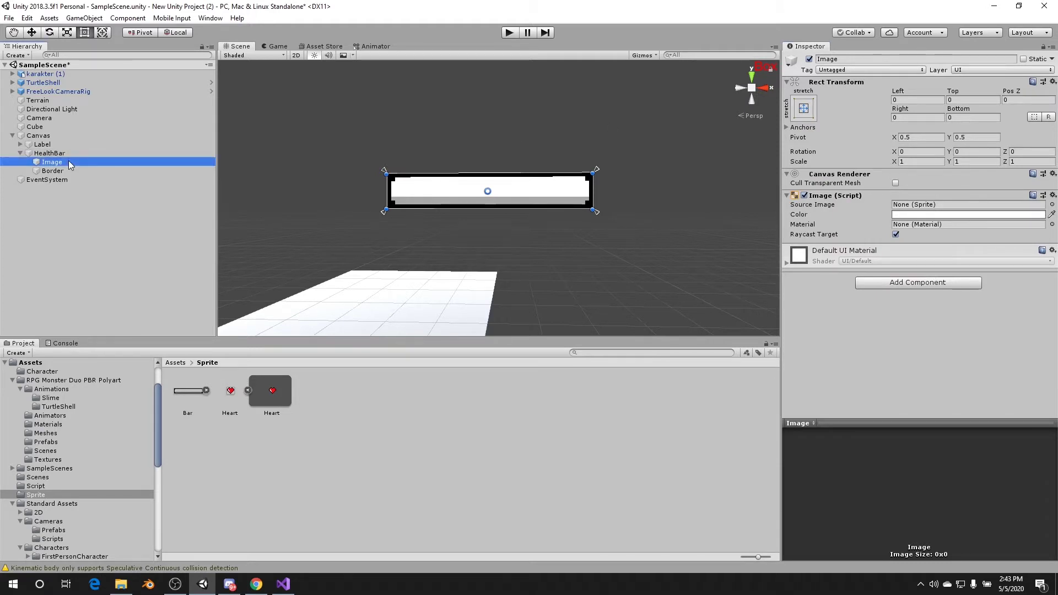
click(66, 160)
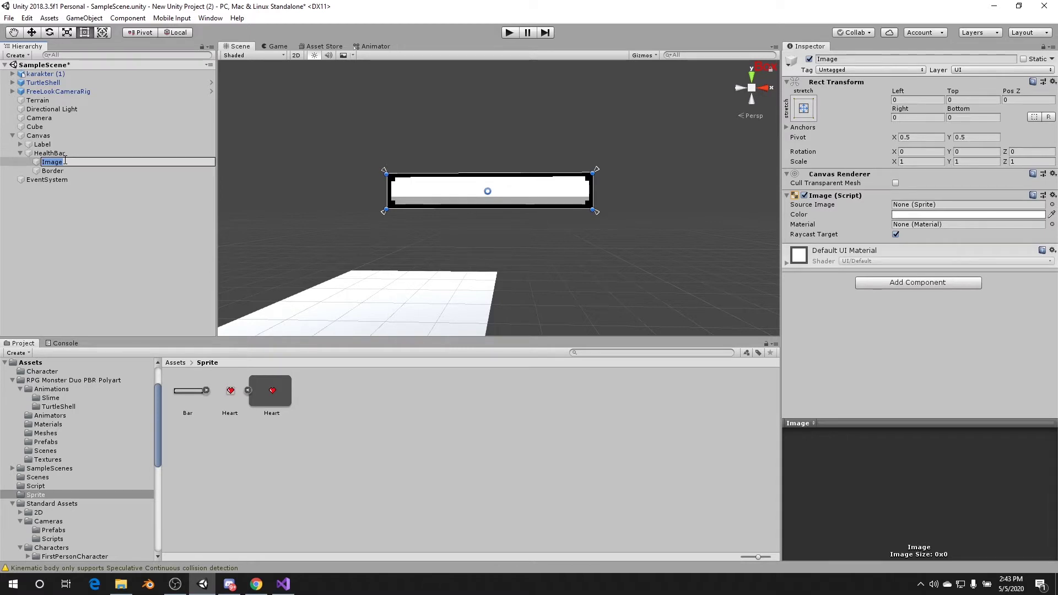
text(Fill)
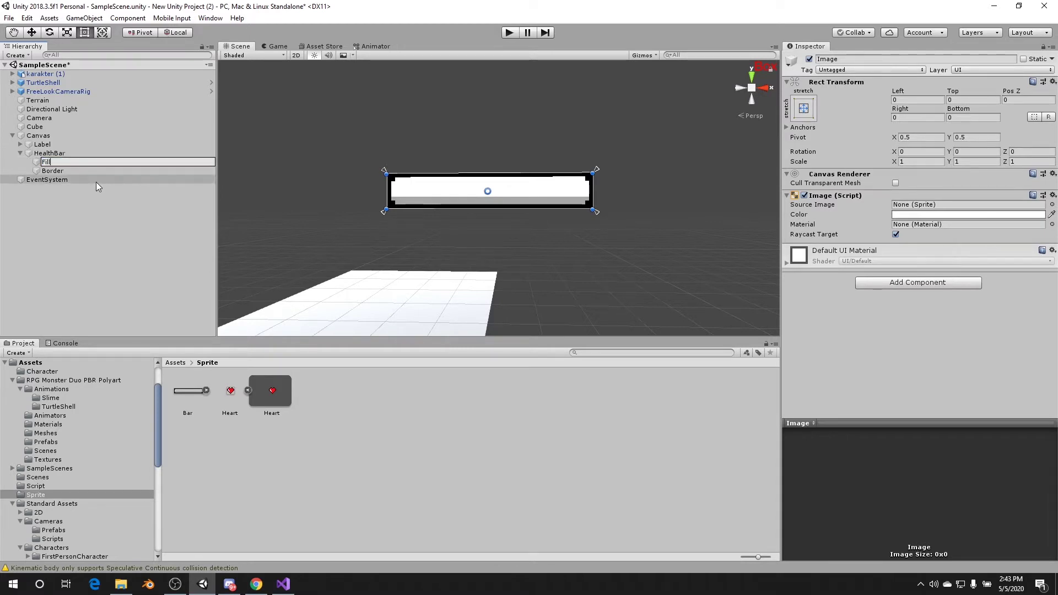
click(83, 172)
click(61, 162)
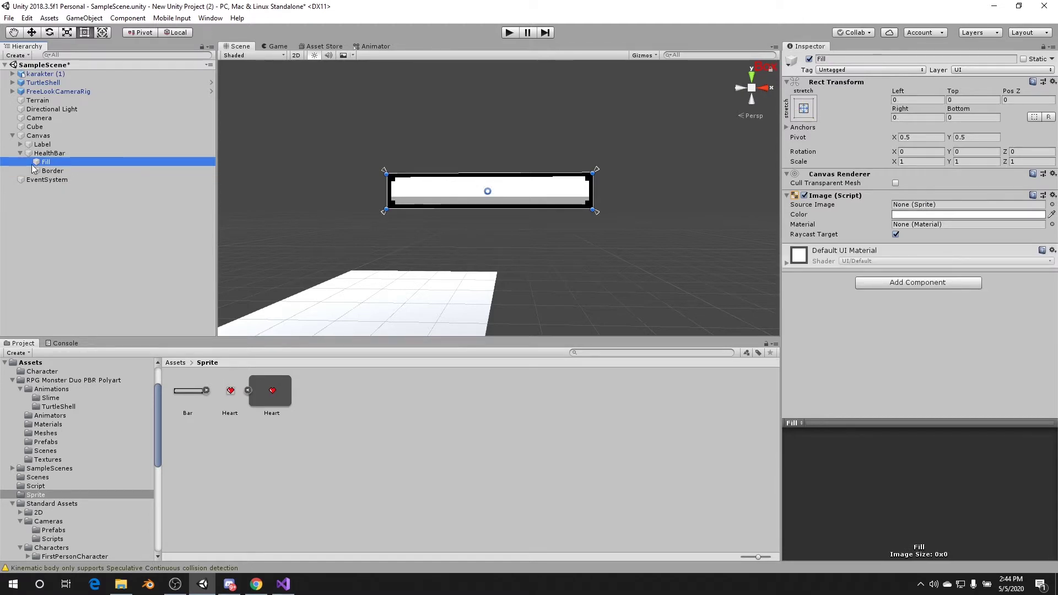
Set the Fill image's colour to red (E72F2F)
click(59, 168)
click(59, 162)
click(920, 215)
drag(55, 87, 97, 75)
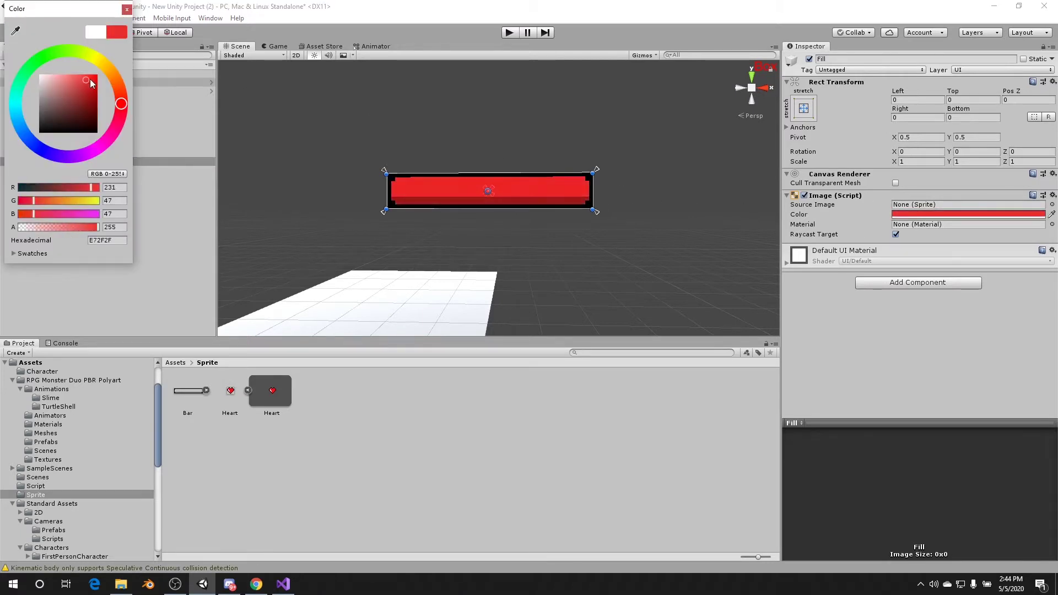
click(631, 216)
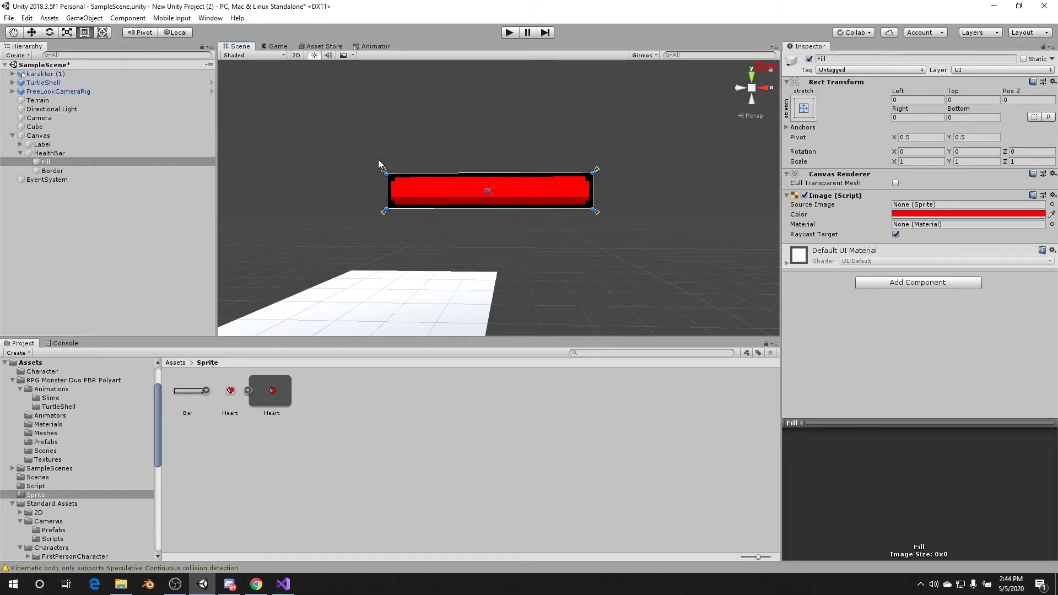
Open HealthBar.cs from the Assets > Script folder in Visual Studio
click(38, 153)
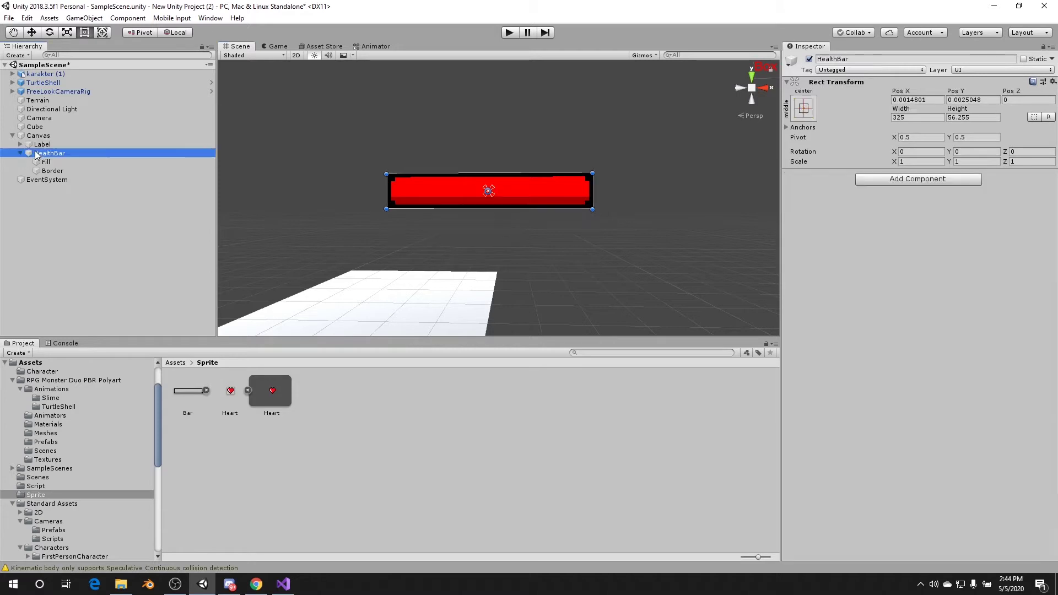
click(51, 171)
click(53, 154)
click(174, 362)
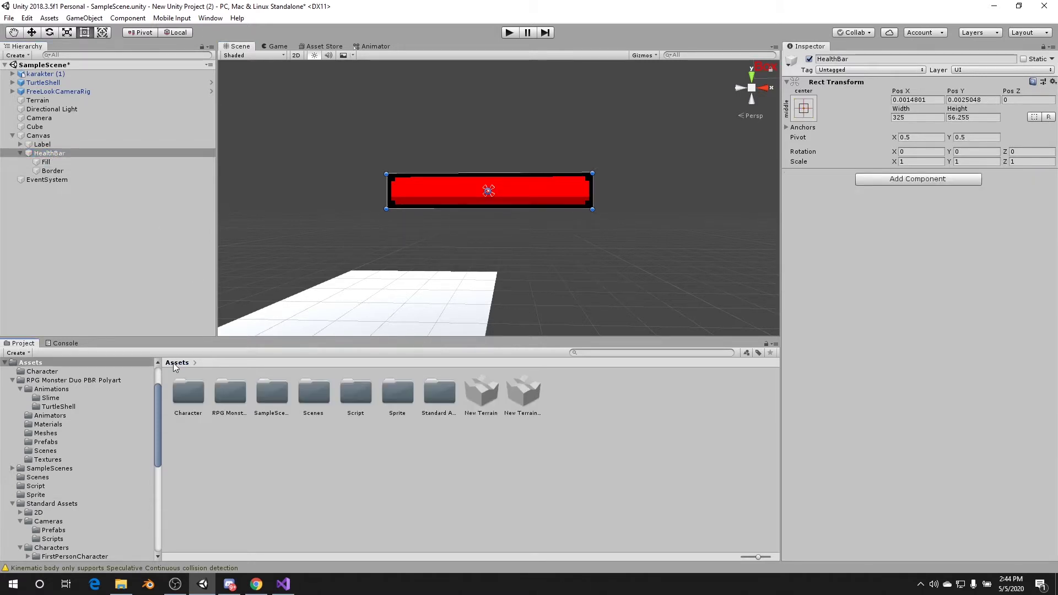
double_click(361, 396)
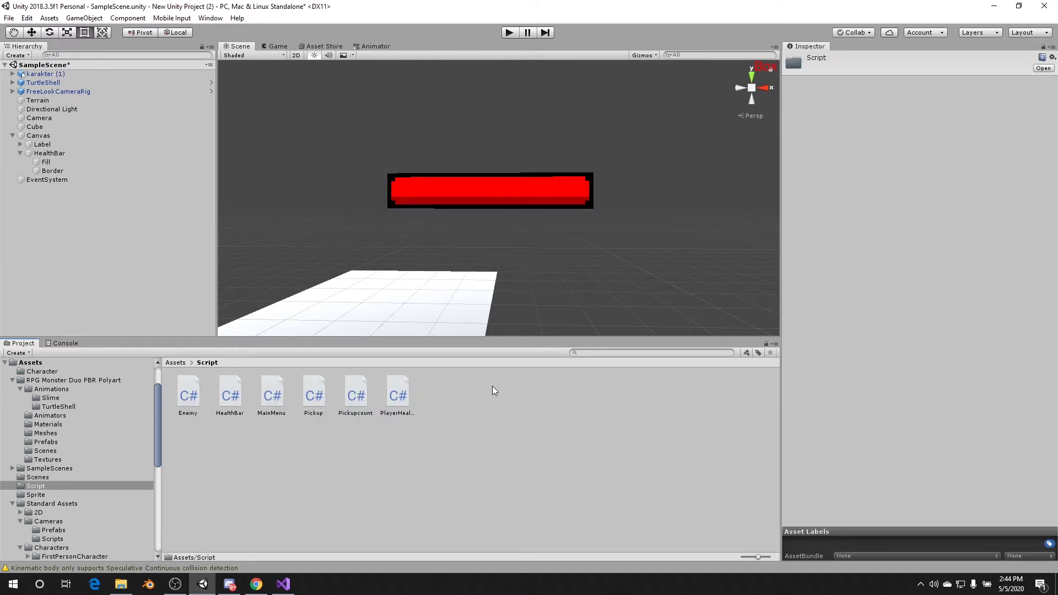
click(226, 395)
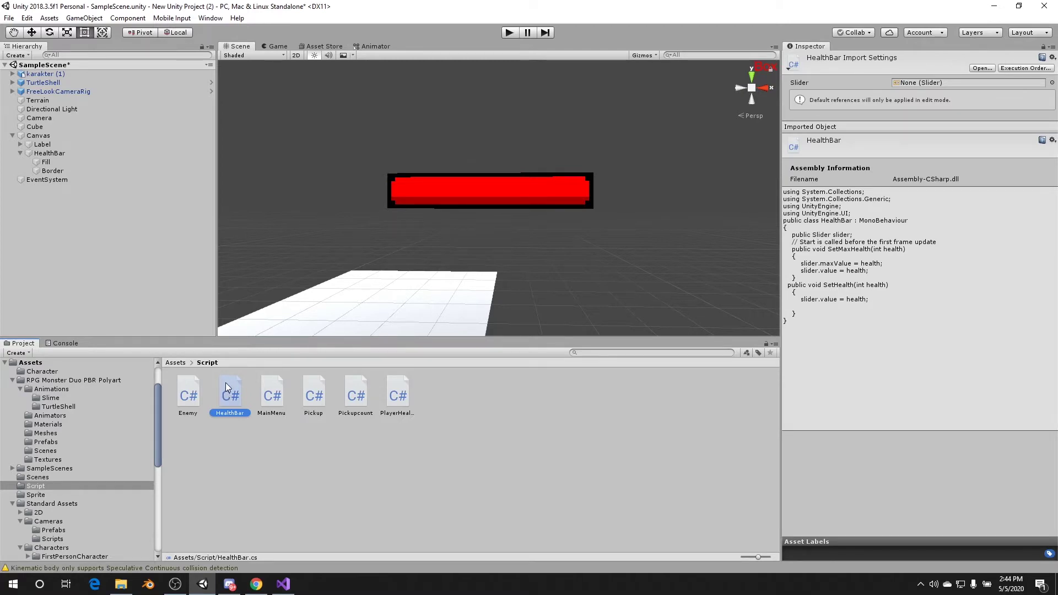
double_click(225, 386)
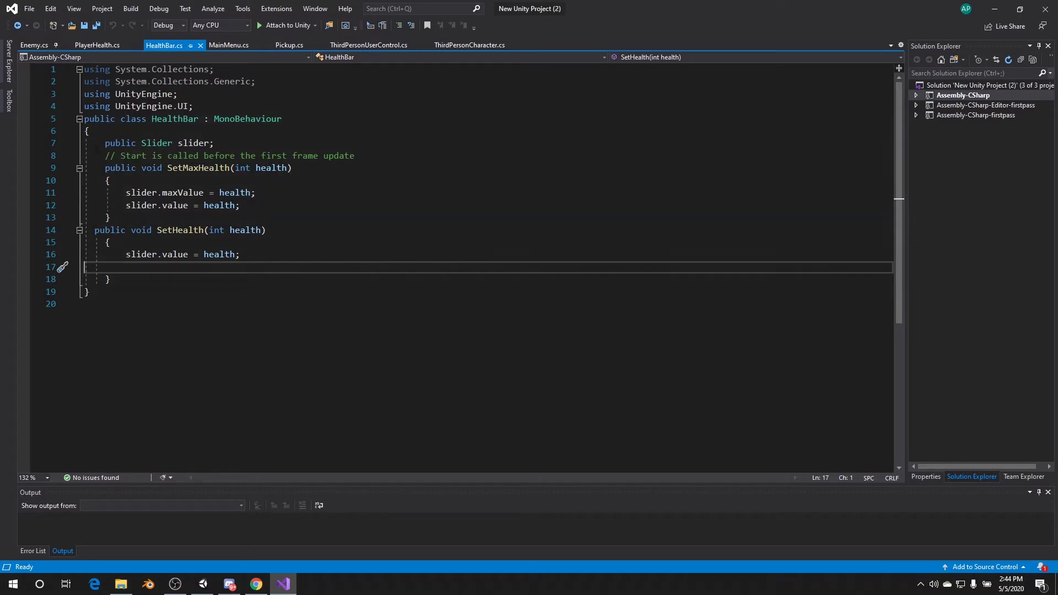
Review the 'public Slider slider;' declaration, then return to Unity
drag(105, 143, 220, 145)
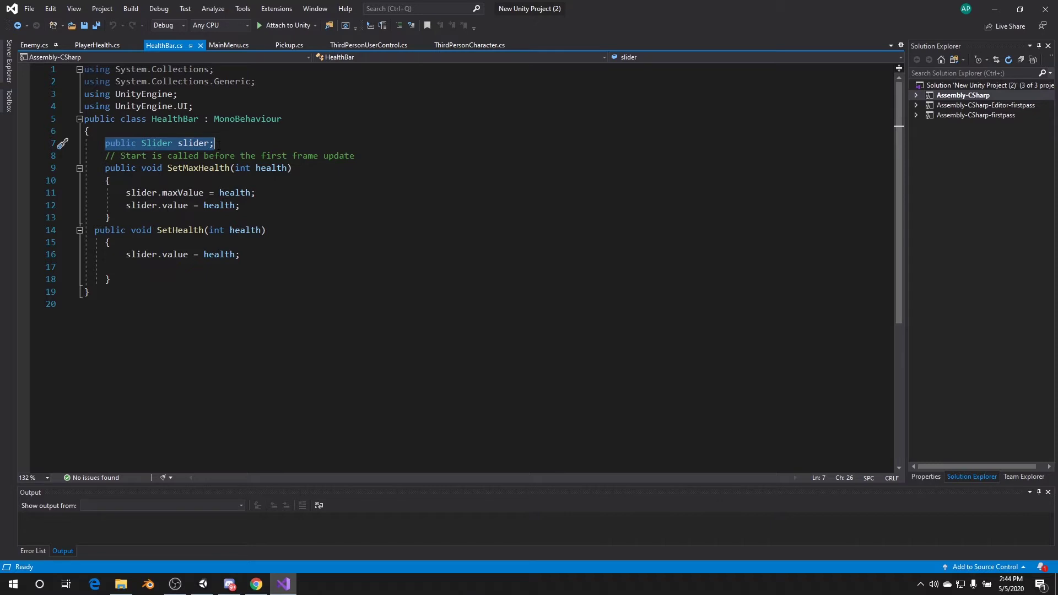
click(202, 584)
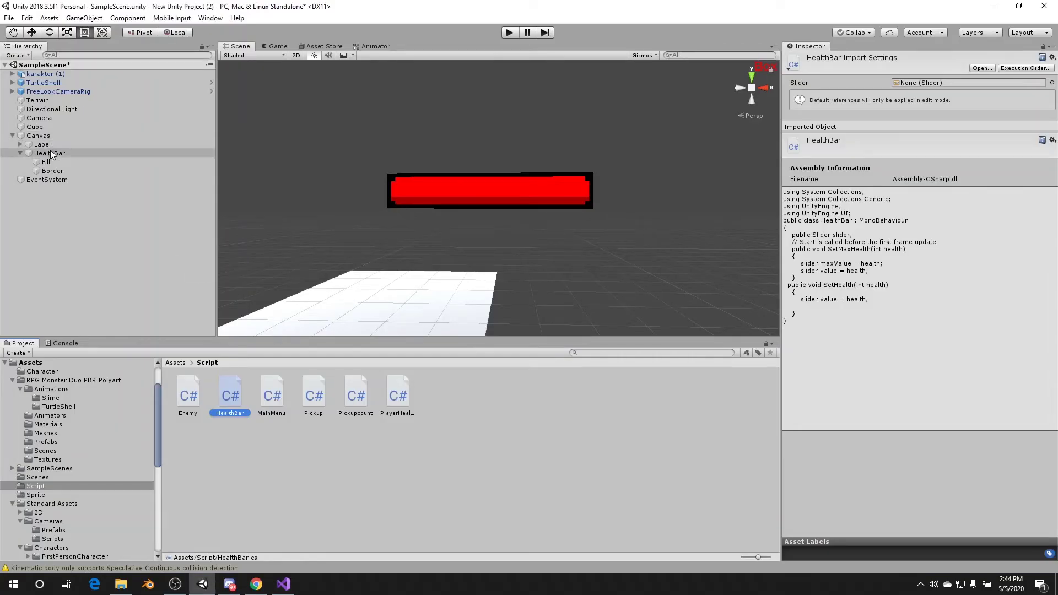
Add a Slider to HealthBar with Interactable off and Transition and Navigation set to None
click(105, 153)
click(907, 181)
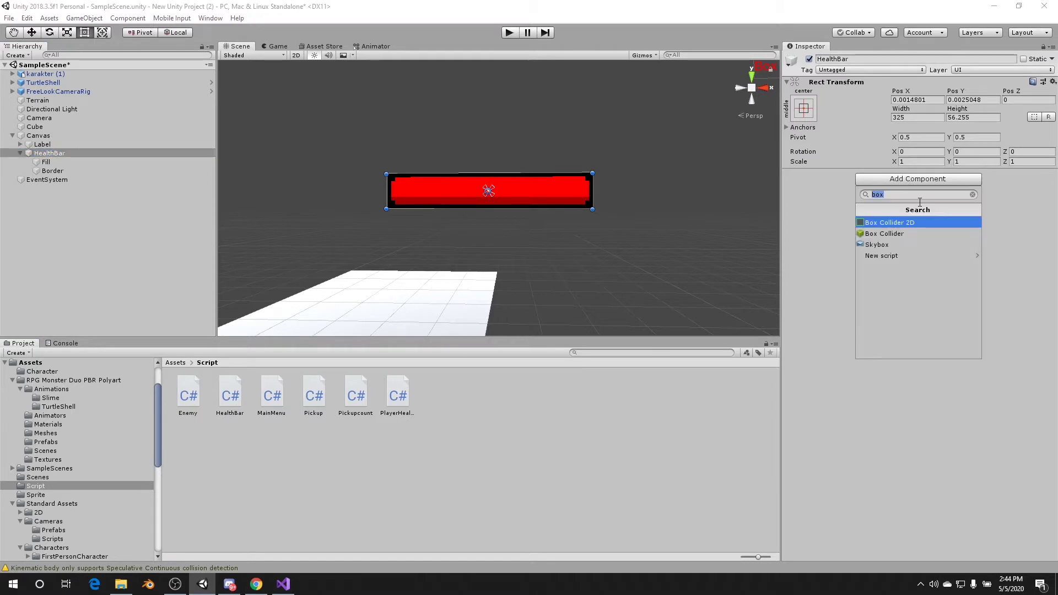
text(sli)
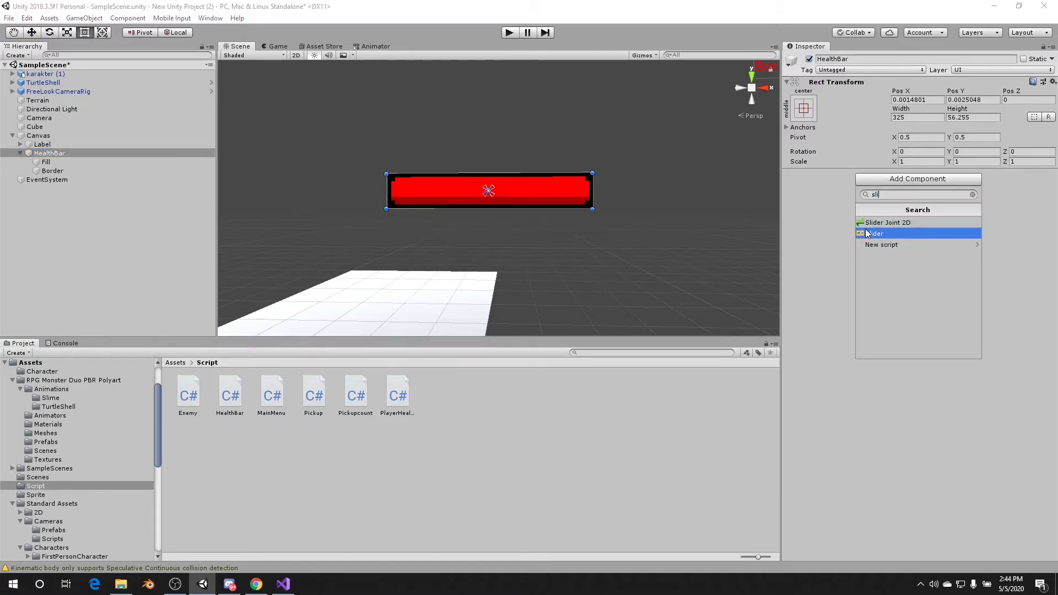
click(867, 233)
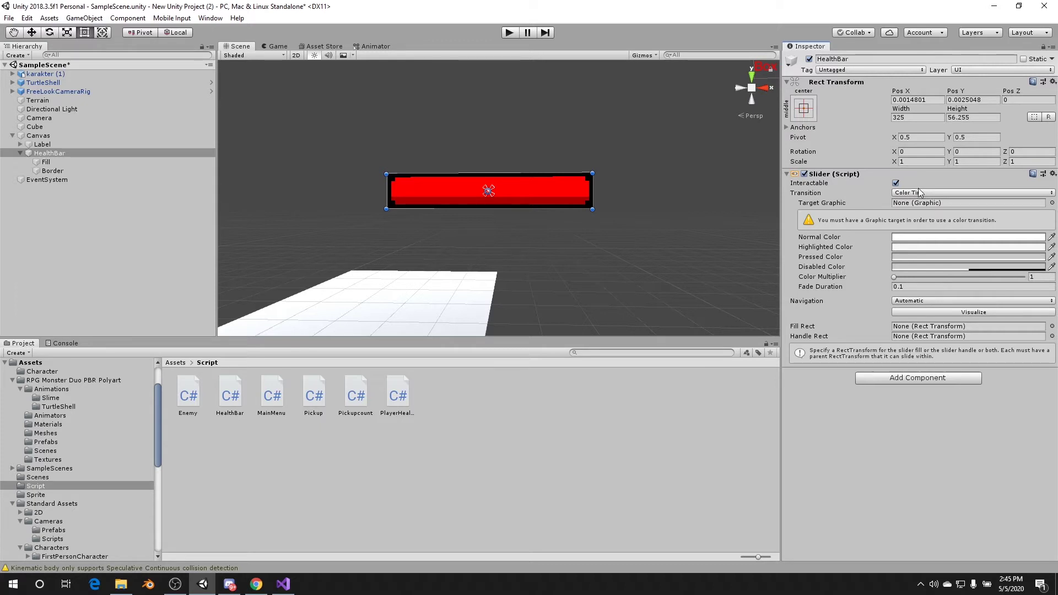
click(895, 183)
click(911, 193)
click(918, 205)
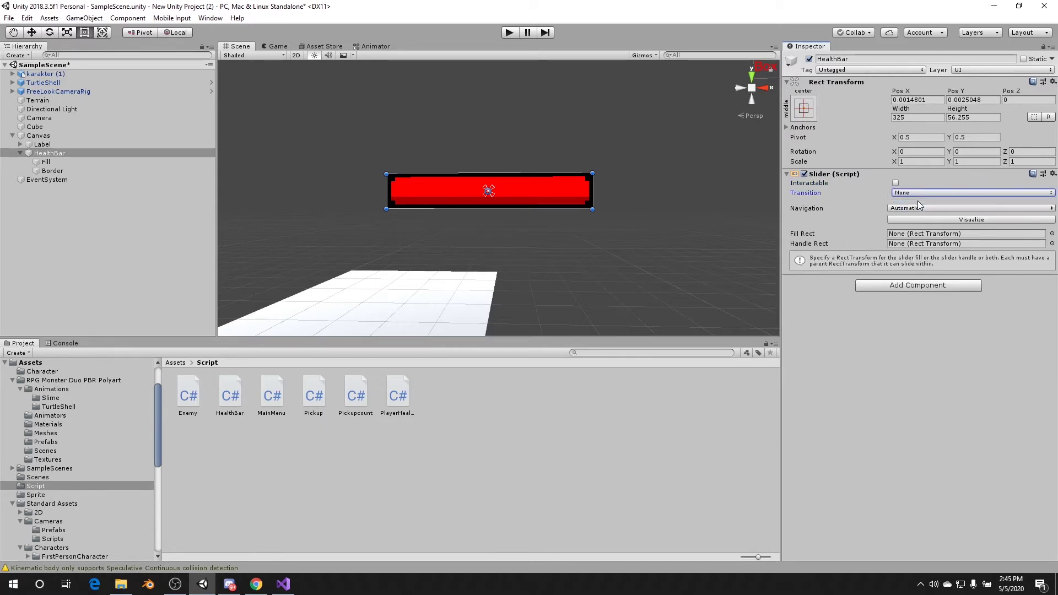
click(922, 207)
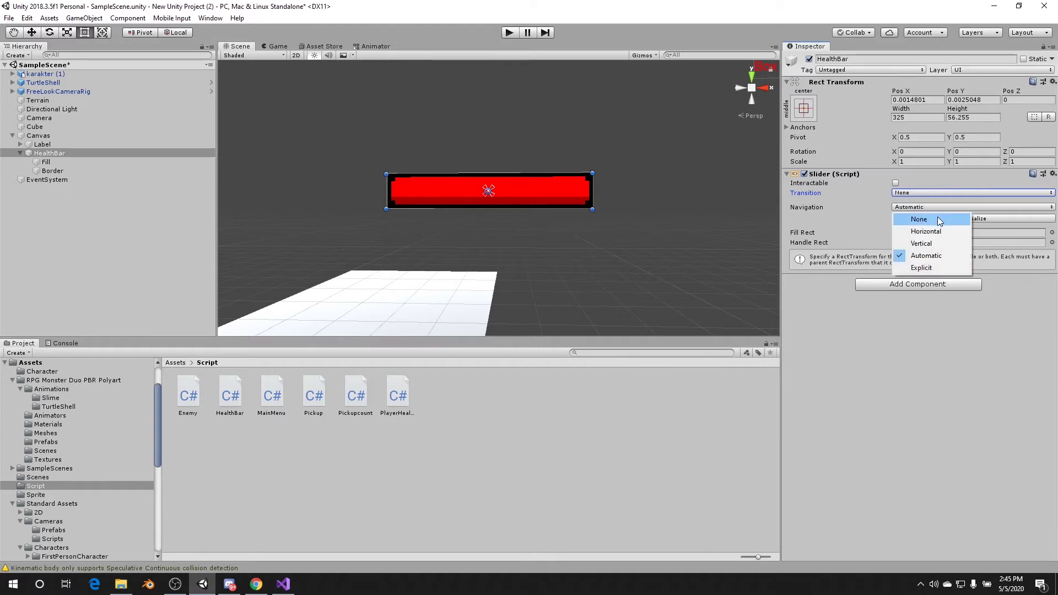
click(937, 217)
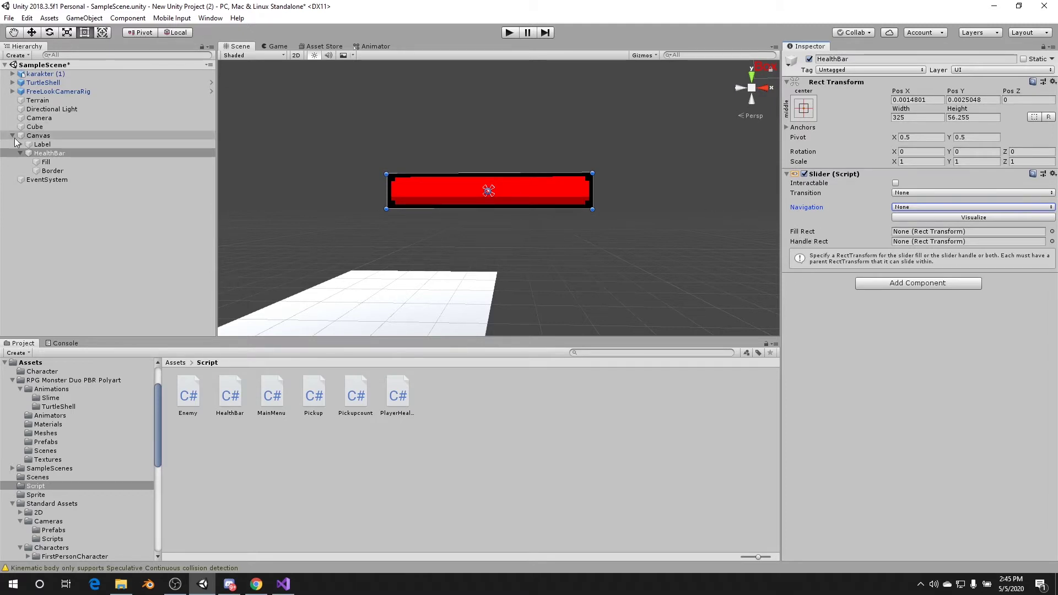
Assign Fill as the slider's Fill Rect, test the value, and leave it at 0
click(46, 162)
drag(55, 164, 935, 232)
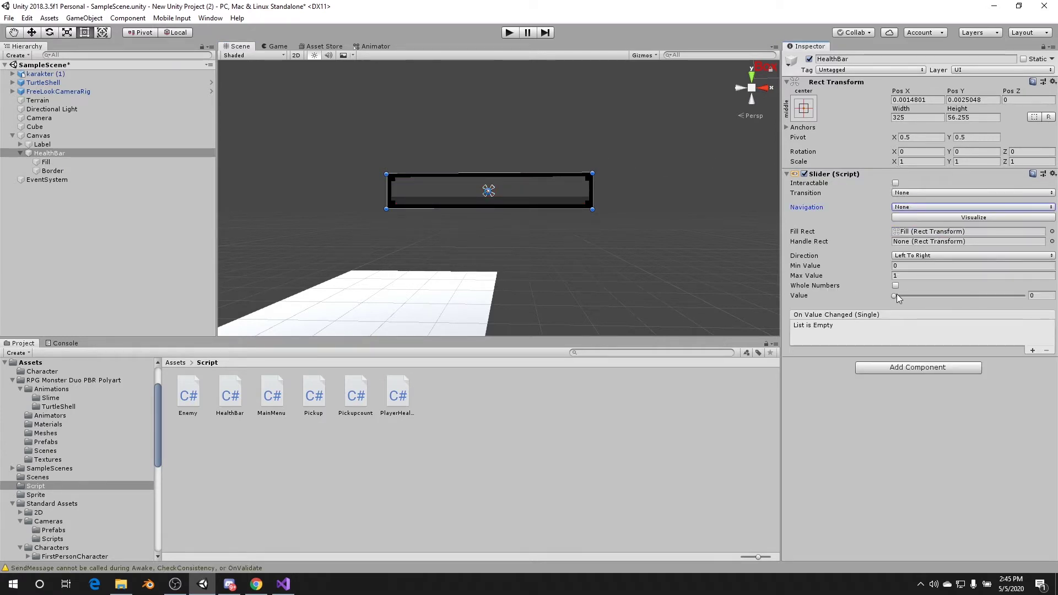
drag(896, 293, 1013, 299)
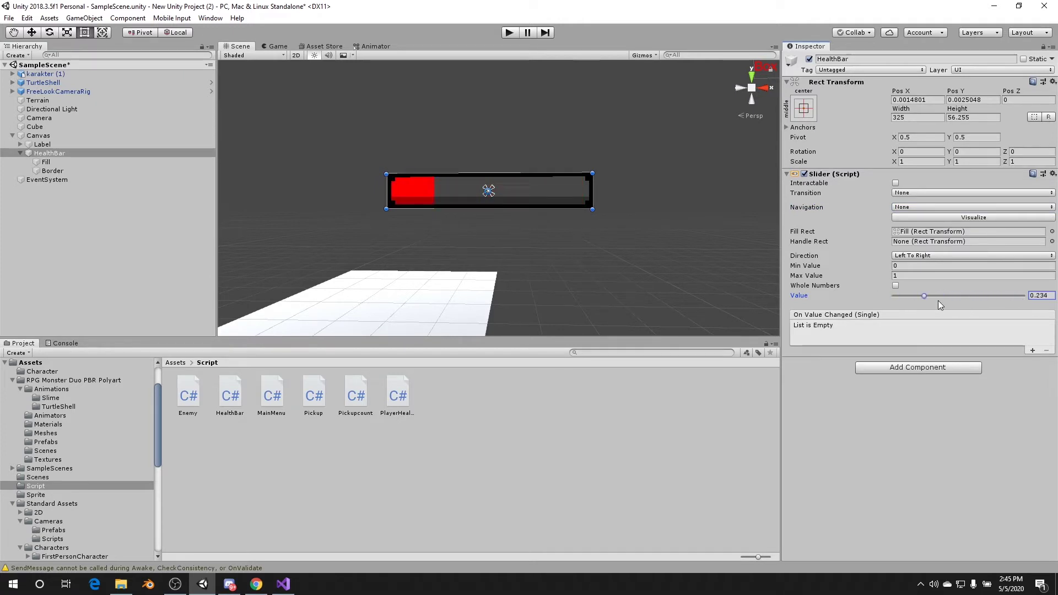
drag(1013, 298, 848, 297)
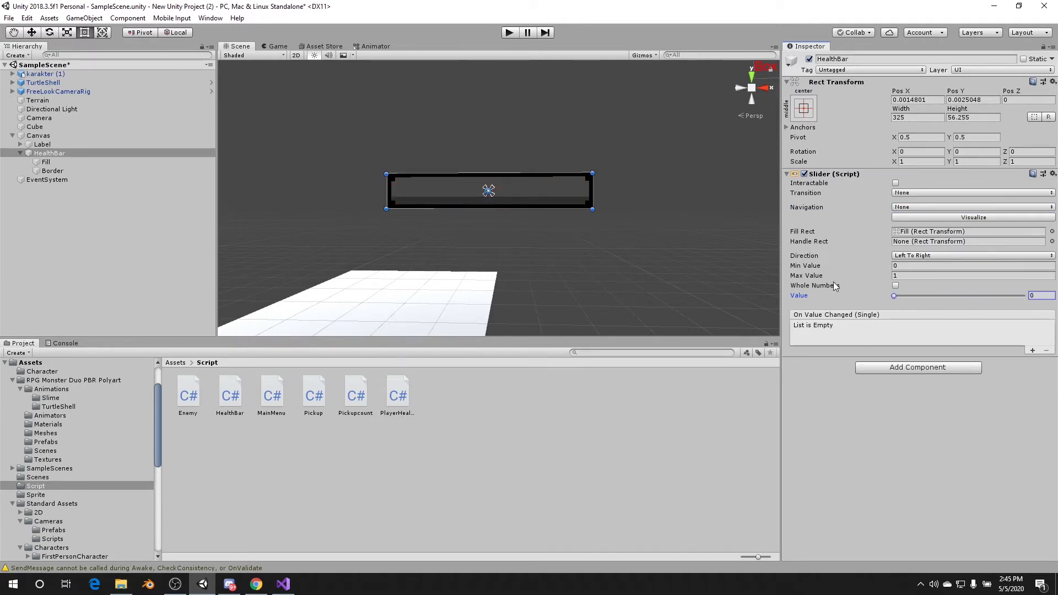
click(904, 274)
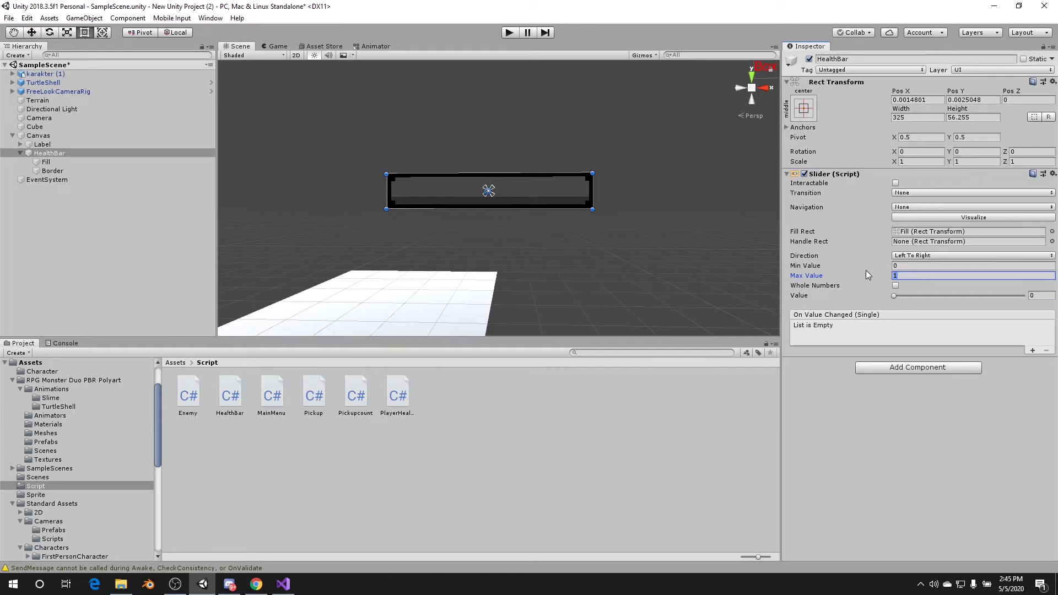
click(911, 267)
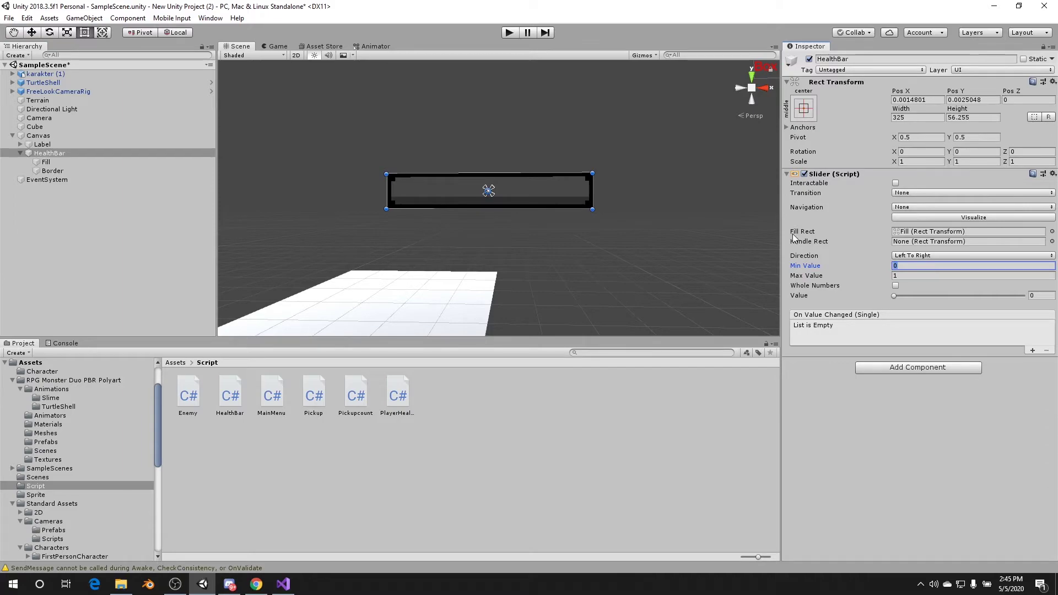
click(284, 584)
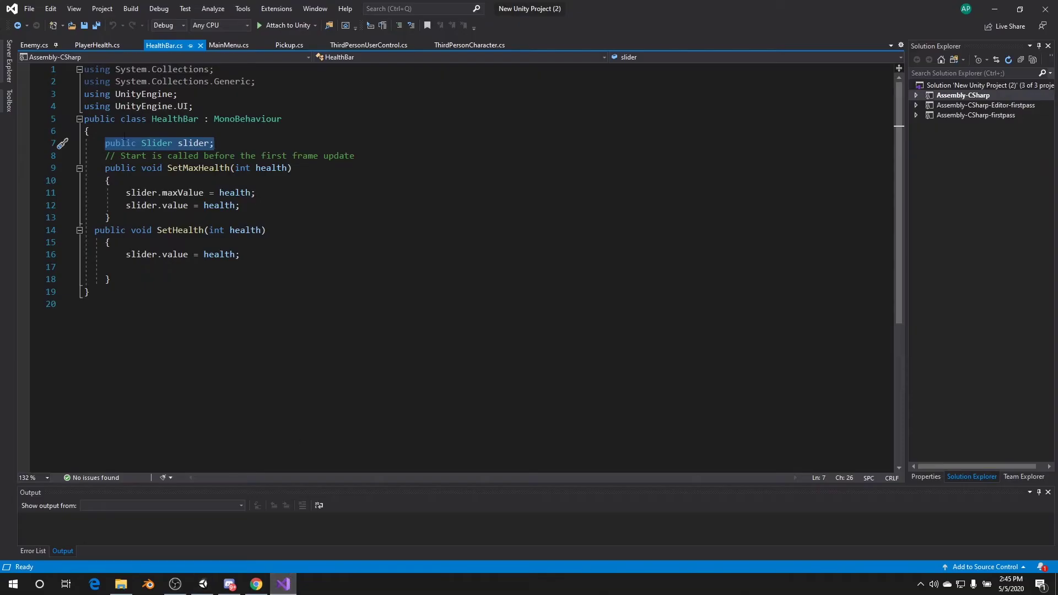
Write the comment '// mendefinisikan maxsimal darah' on line 8 above SetMaxHealth
click(319, 206)
drag(104, 168, 249, 213)
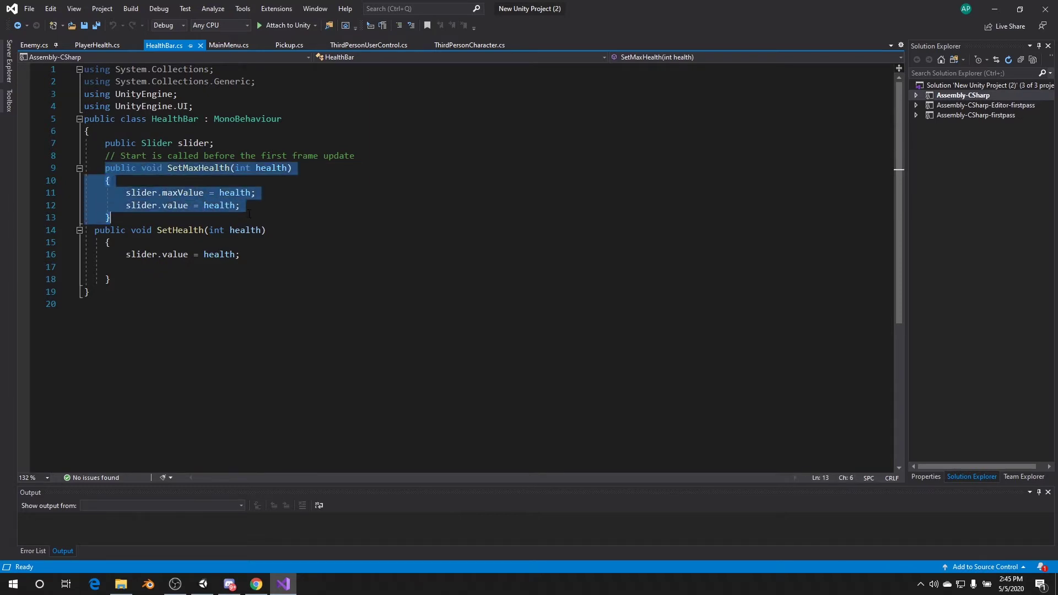
drag(105, 155, 396, 156)
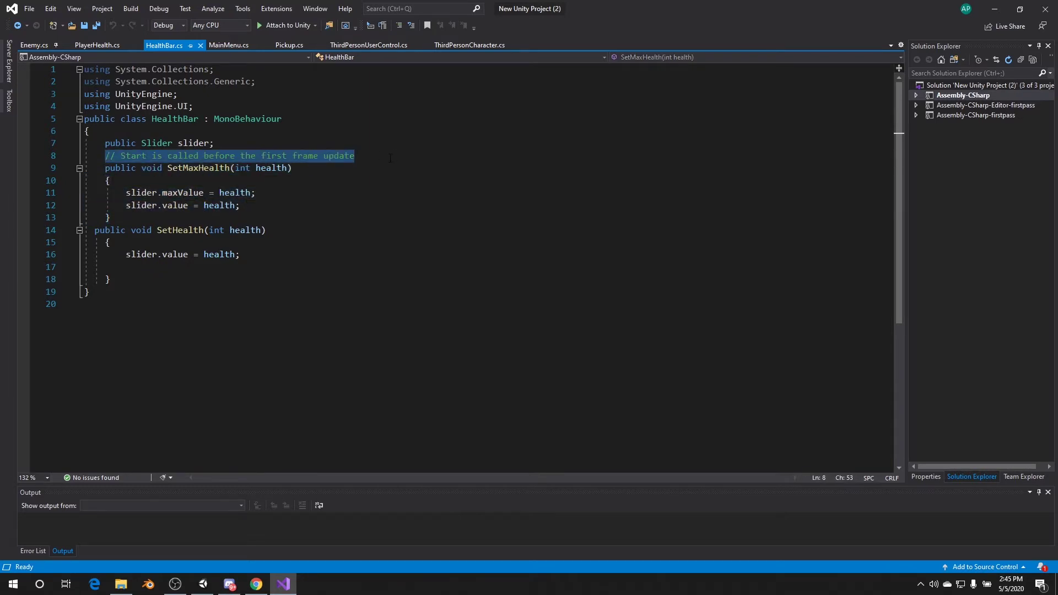
text(//)
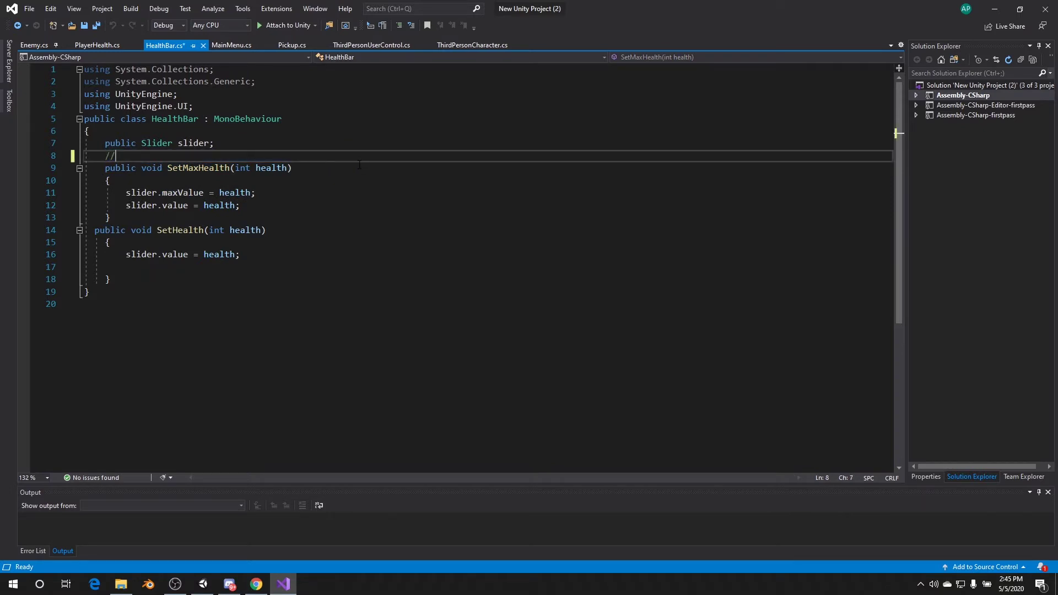
text( men)
text(defin)
text(i)
text(sikan )
text(ma)
text(x)
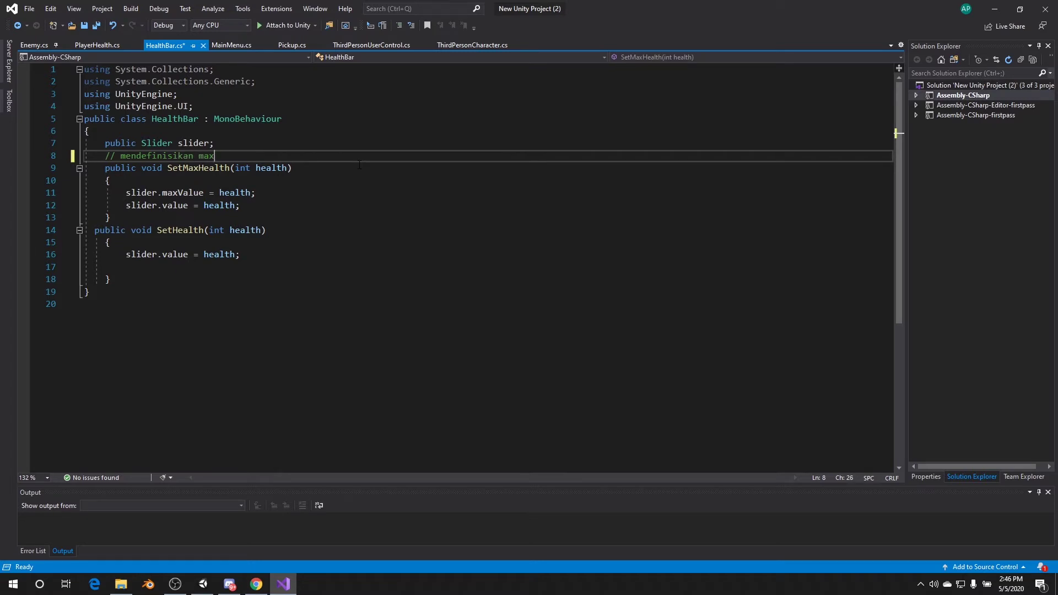
text(simal d)
text(arah)
key(Down)
key(Down)
key(Down)
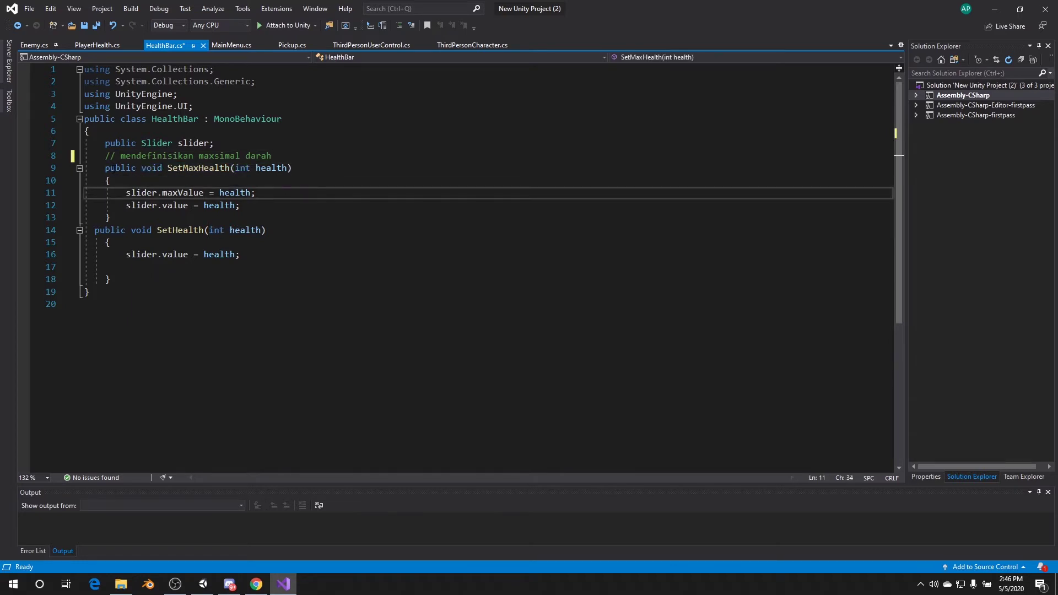
Undo the accidental text move in the SetMaxHealth declaration and inspect its int parameter
drag(106, 167, 231, 168)
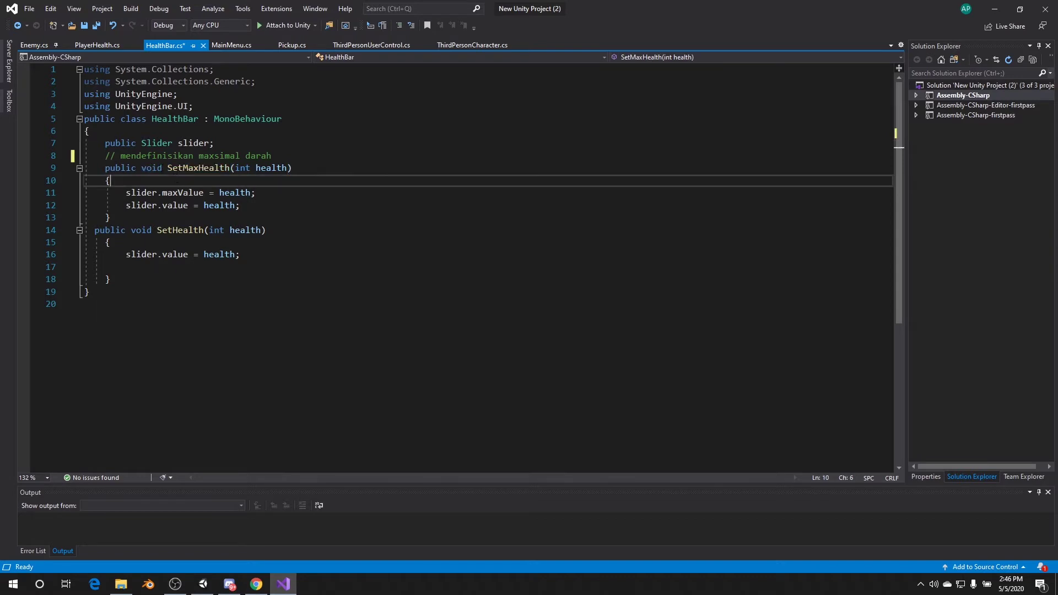
click(167, 168)
drag(168, 168, 230, 168)
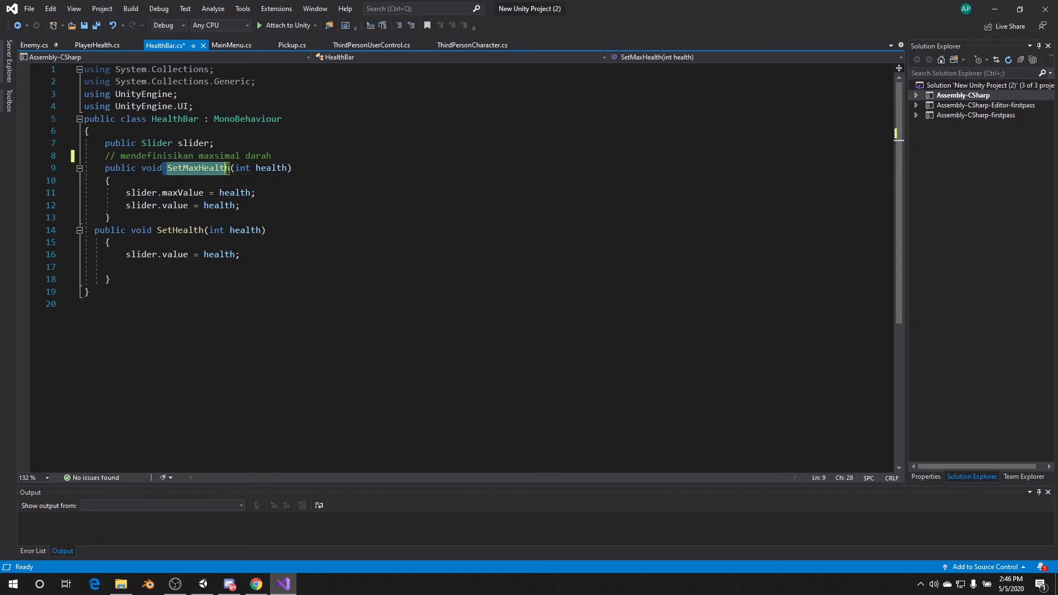
click(227, 182)
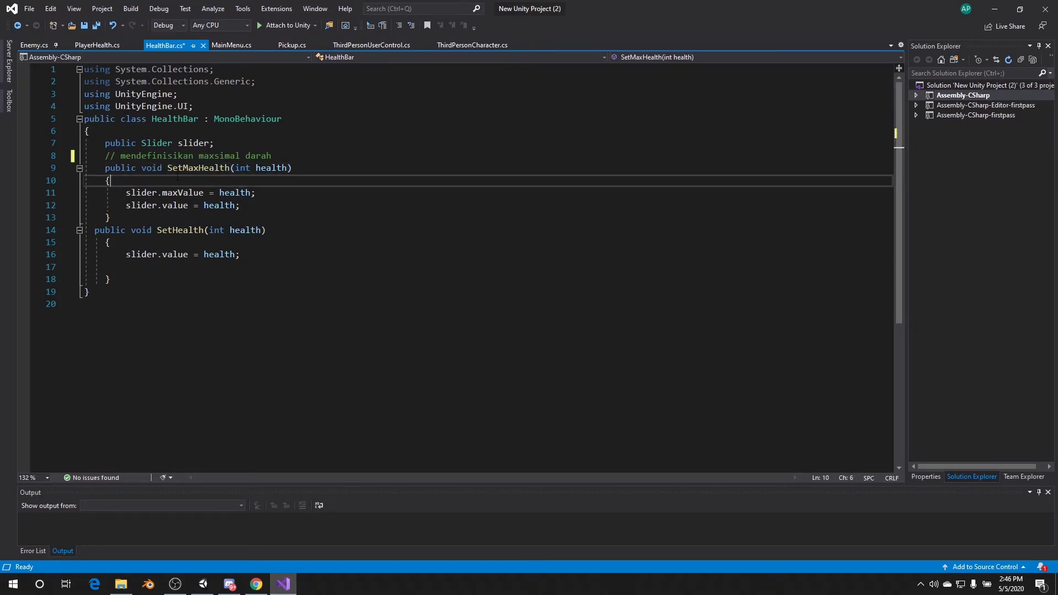
drag(168, 168, 228, 168)
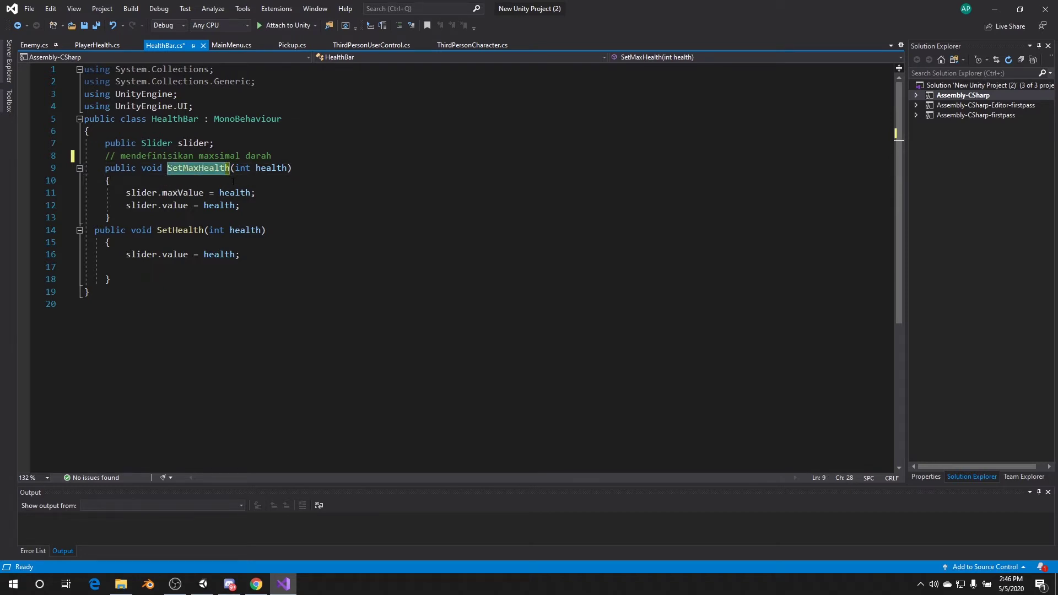
drag(105, 167, 168, 168)
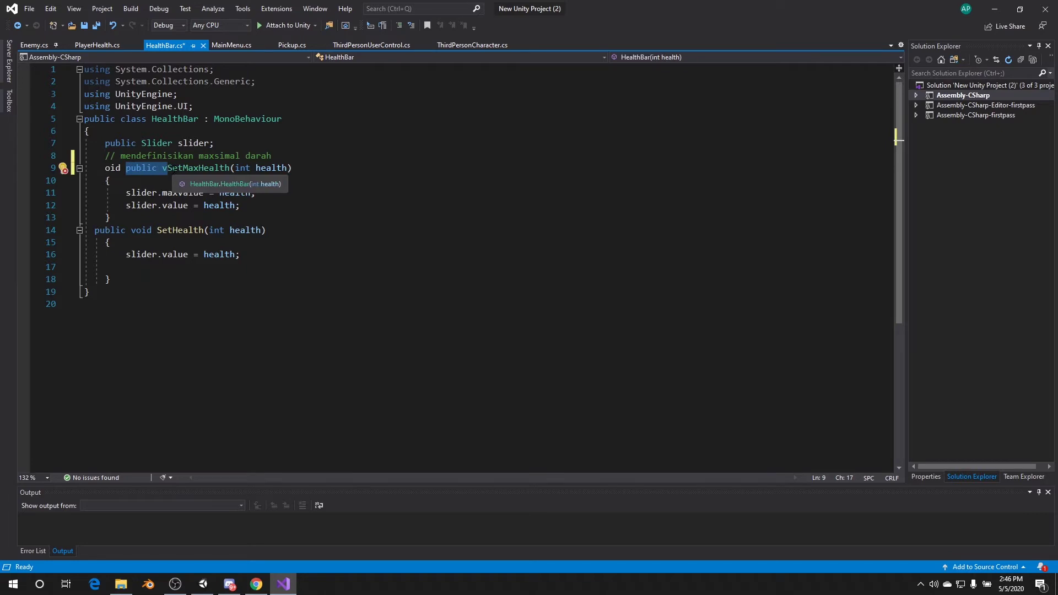
key(ctrl+z)
click(168, 168)
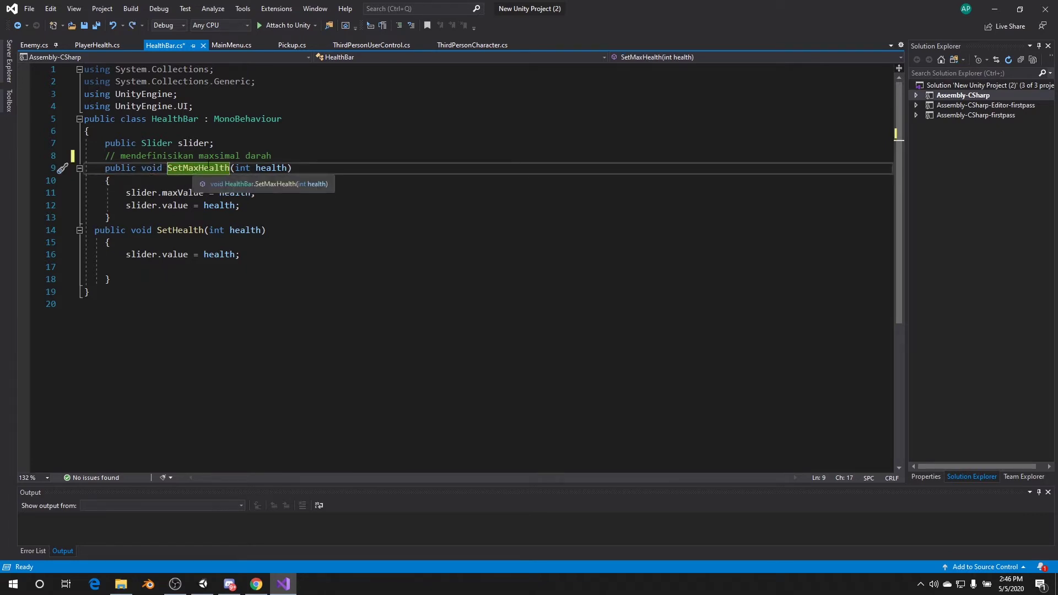
click(243, 168)
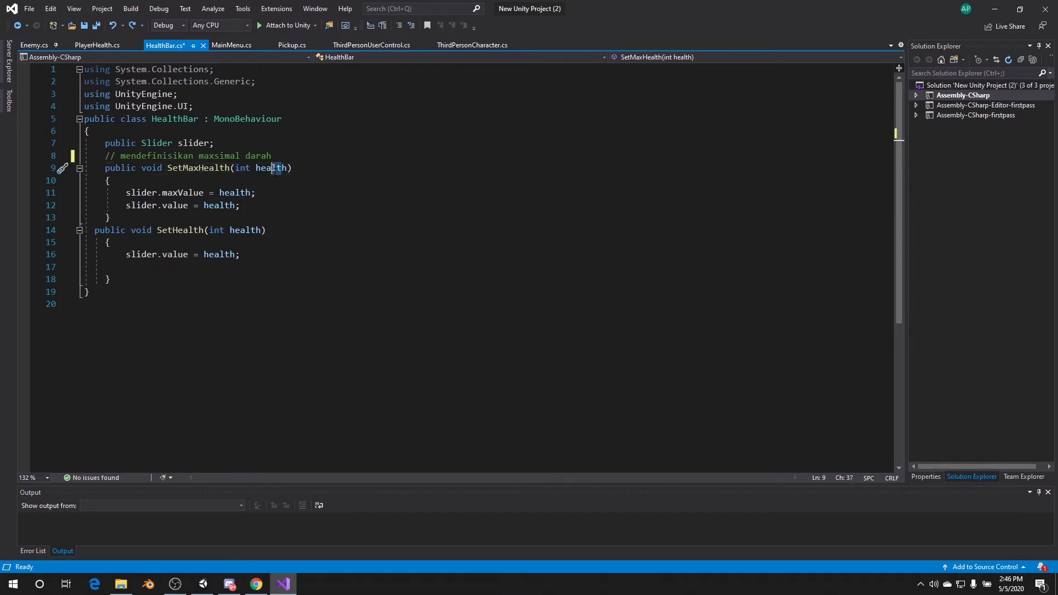
click(245, 167)
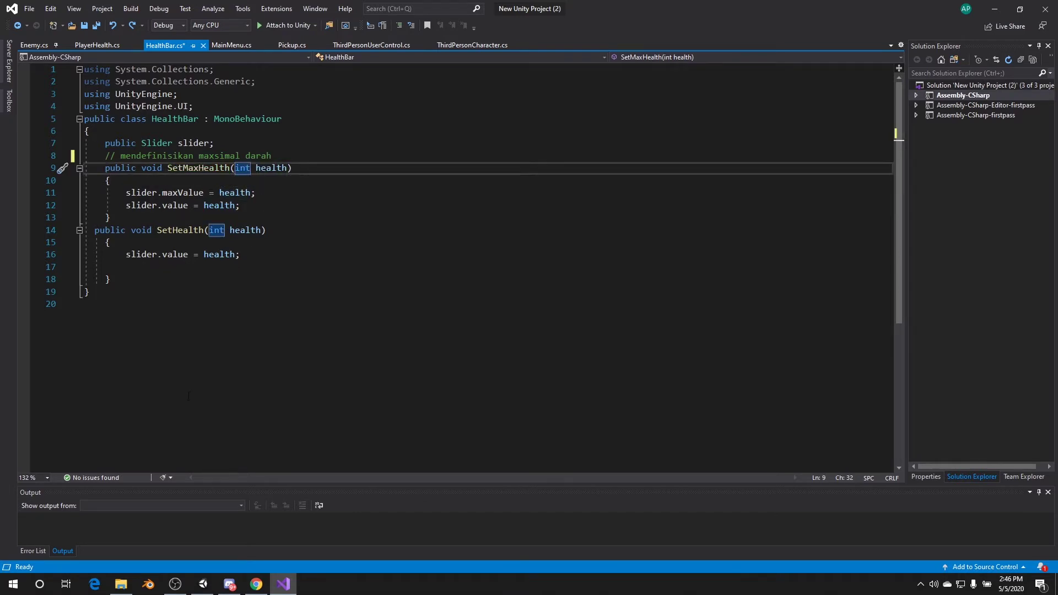
click(230, 584)
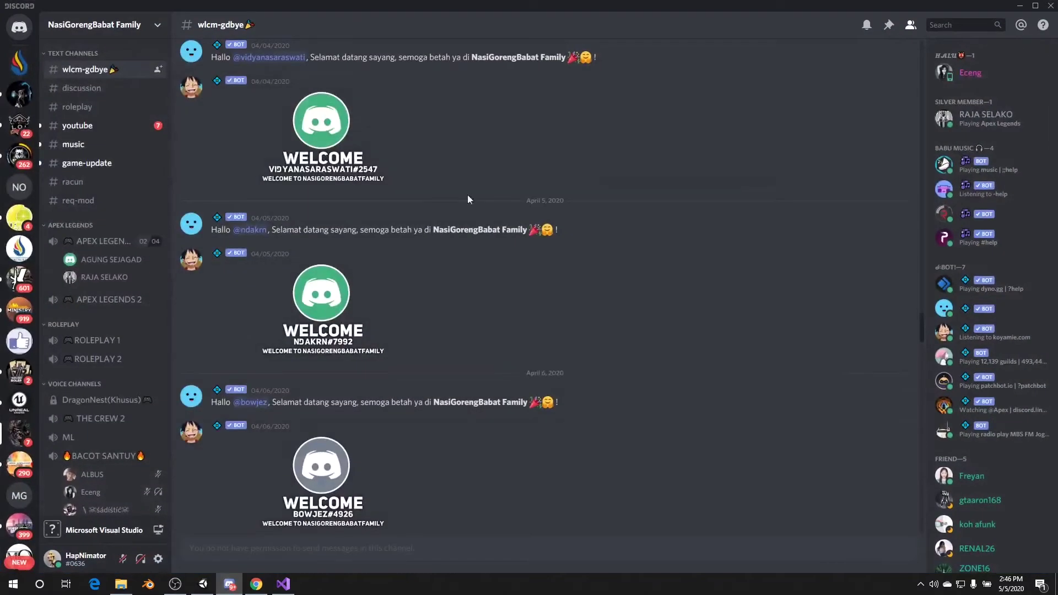
Minimize Discord and bring HealthBar.cs in Visual Studio back to the front
click(231, 587)
click(212, 591)
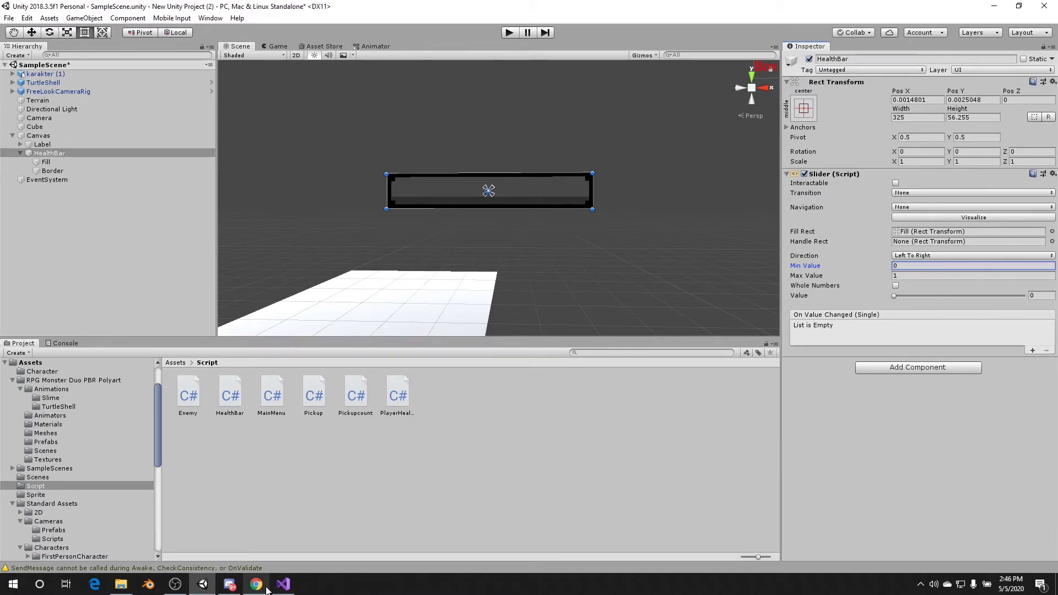
mouse_move(283, 584)
click(274, 544)
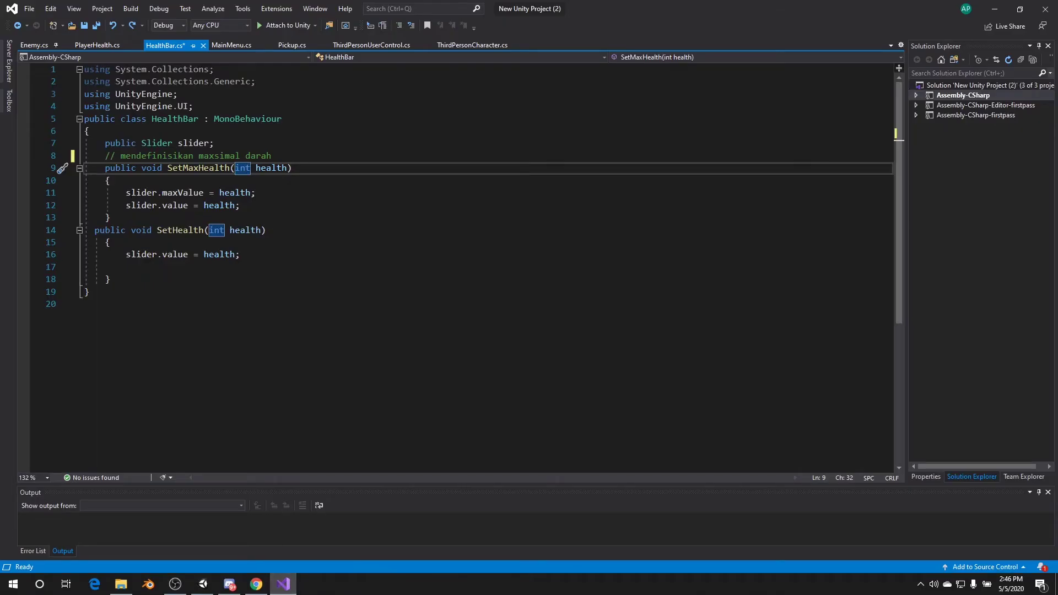
Review SetMaxHealth's lines assigning health to slider.maxValue and slider.value
drag(122, 190, 203, 188)
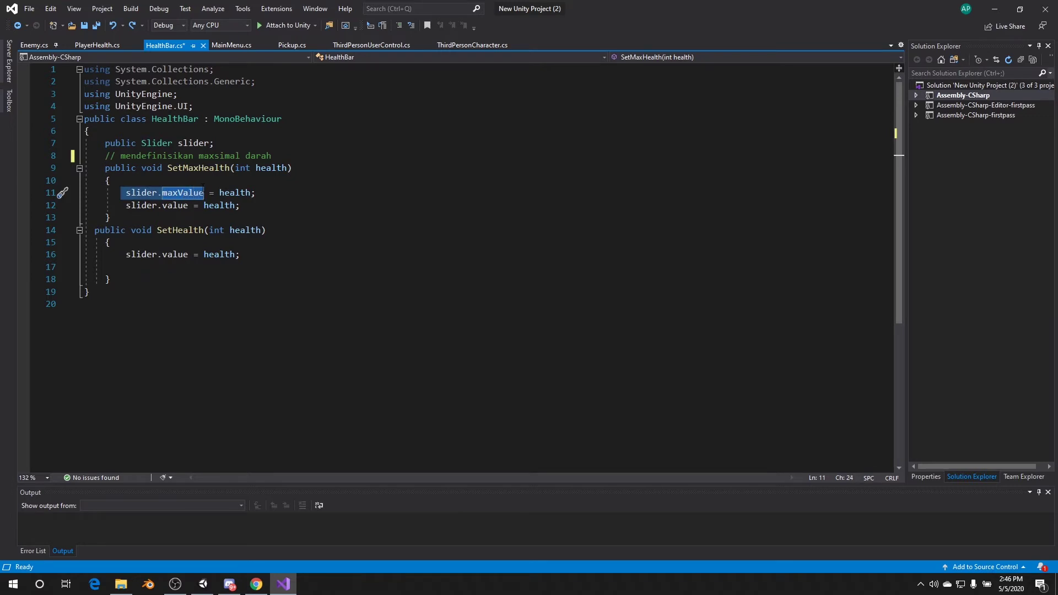
click(256, 192)
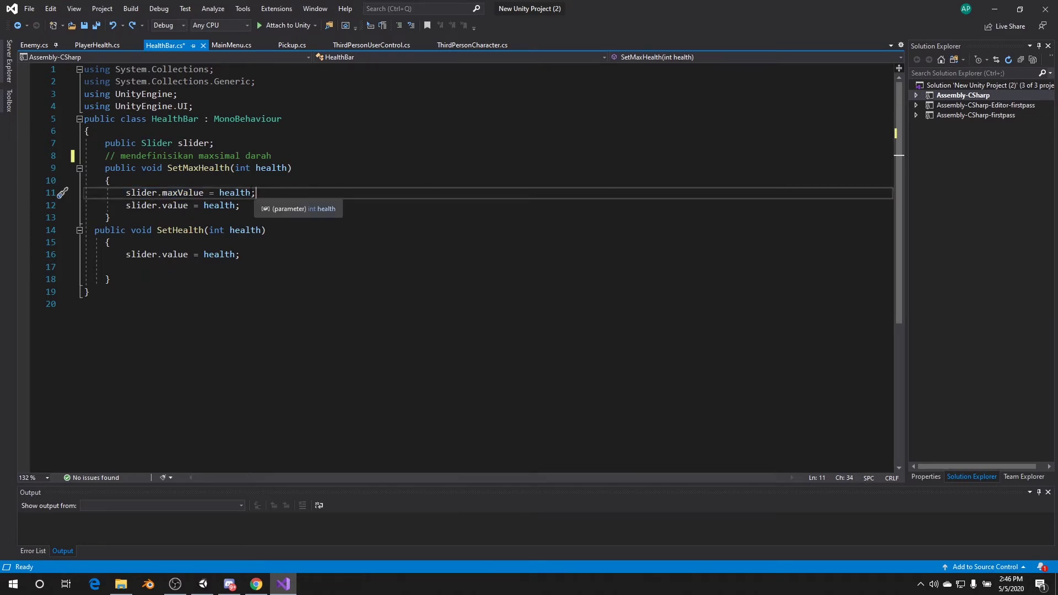
double_click(249, 192)
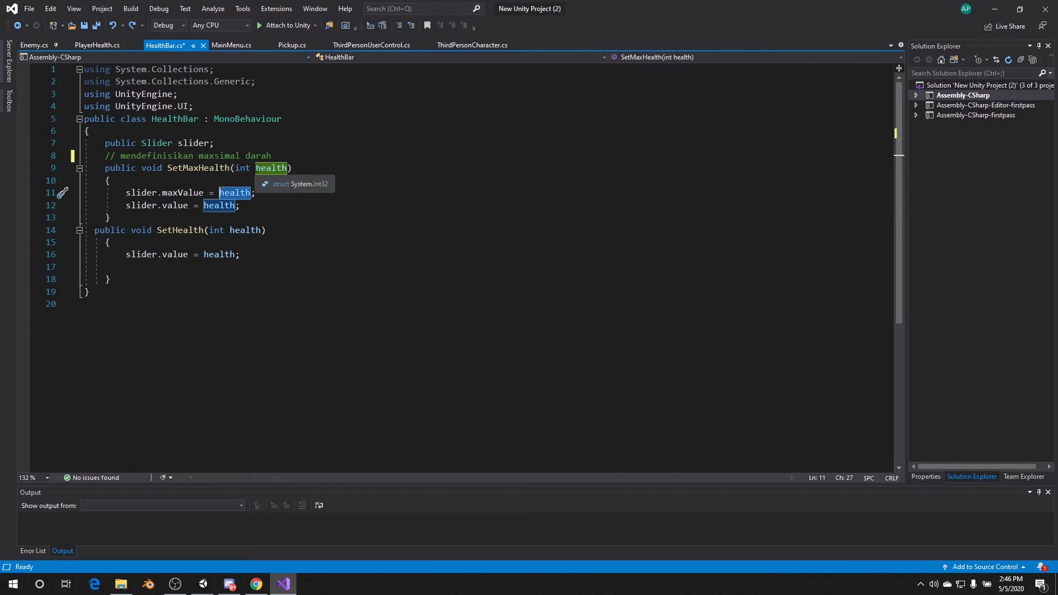
click(287, 168)
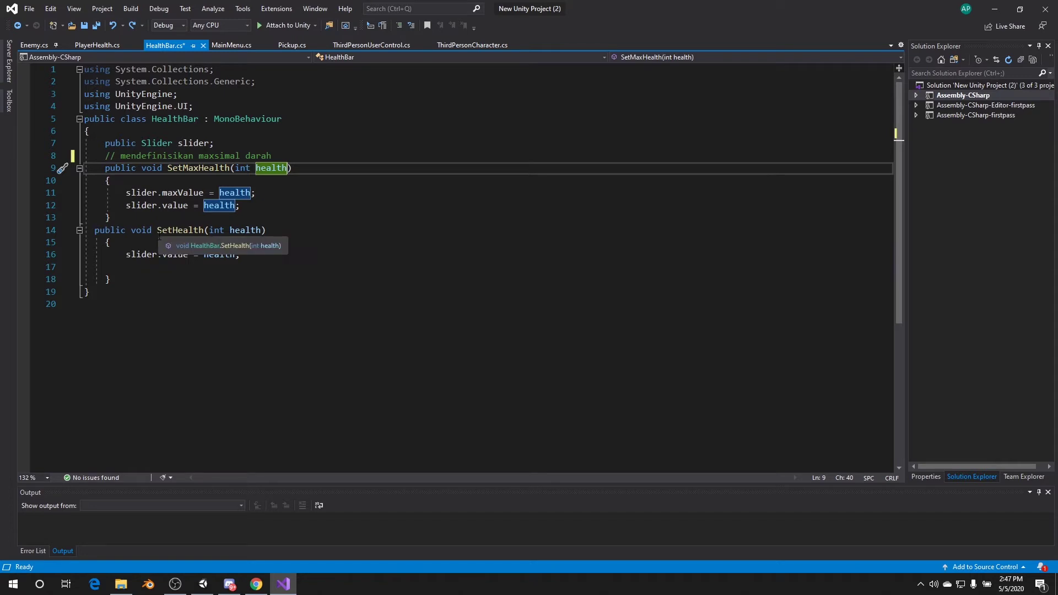
drag(122, 206, 188, 206)
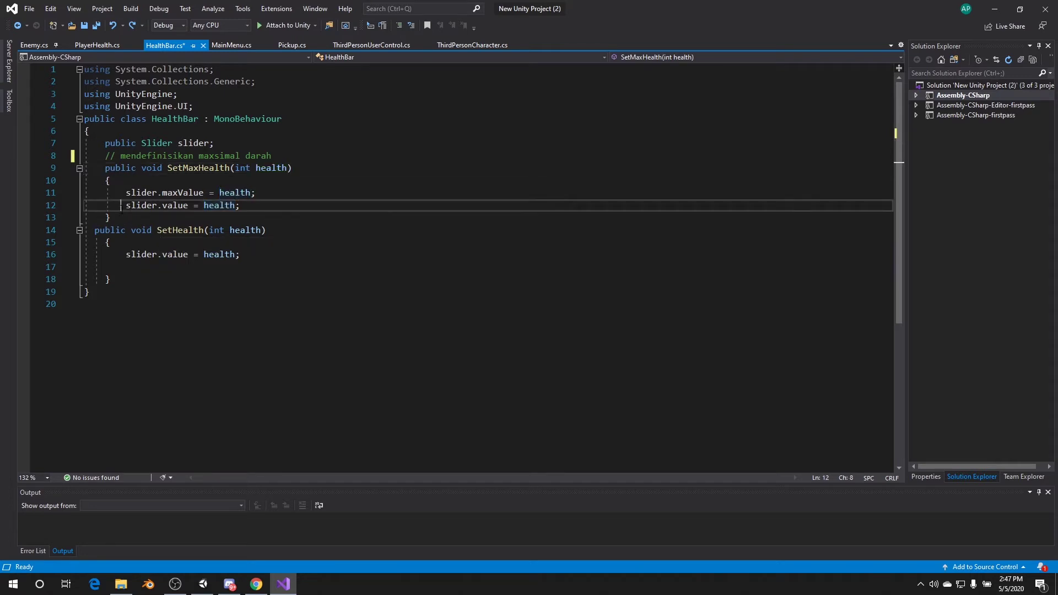
click(200, 206)
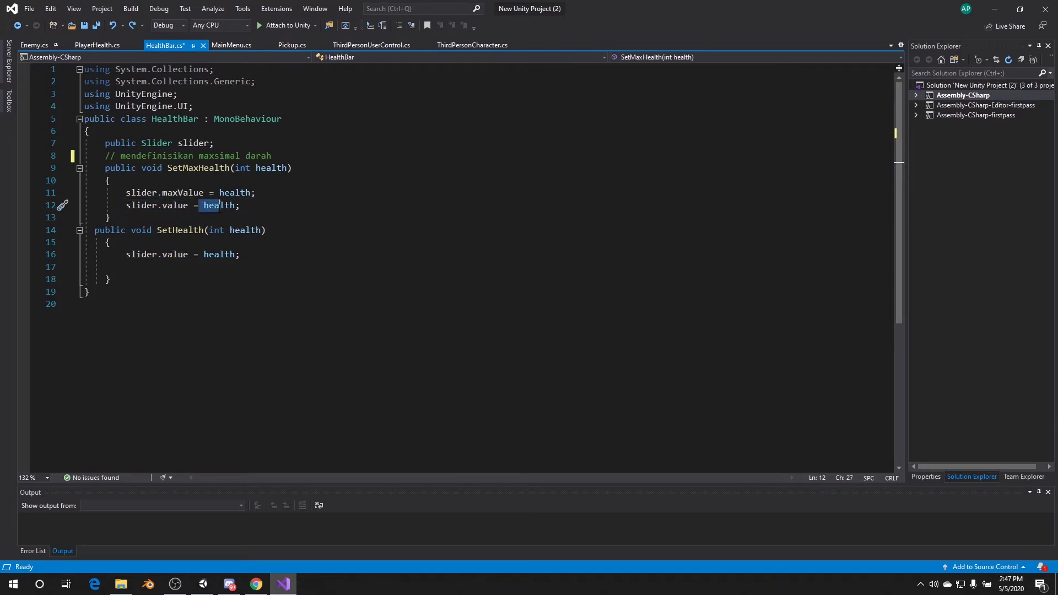
drag(201, 206, 237, 206)
click(320, 222)
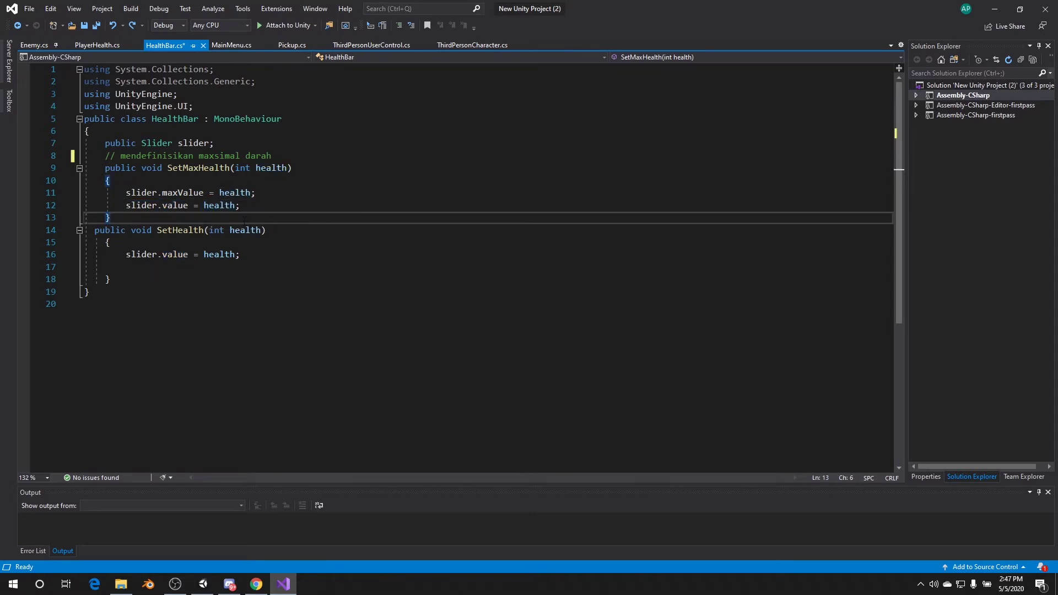
click(125, 205)
key(End)
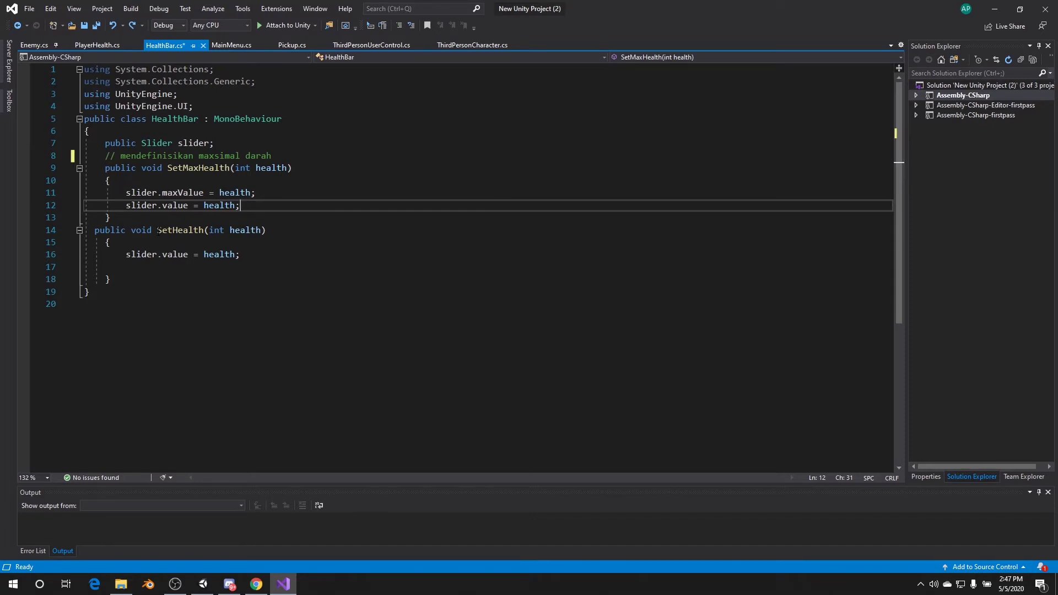
Review SetHealth's line assigning health to slider.value
click(260, 229)
drag(125, 254, 162, 255)
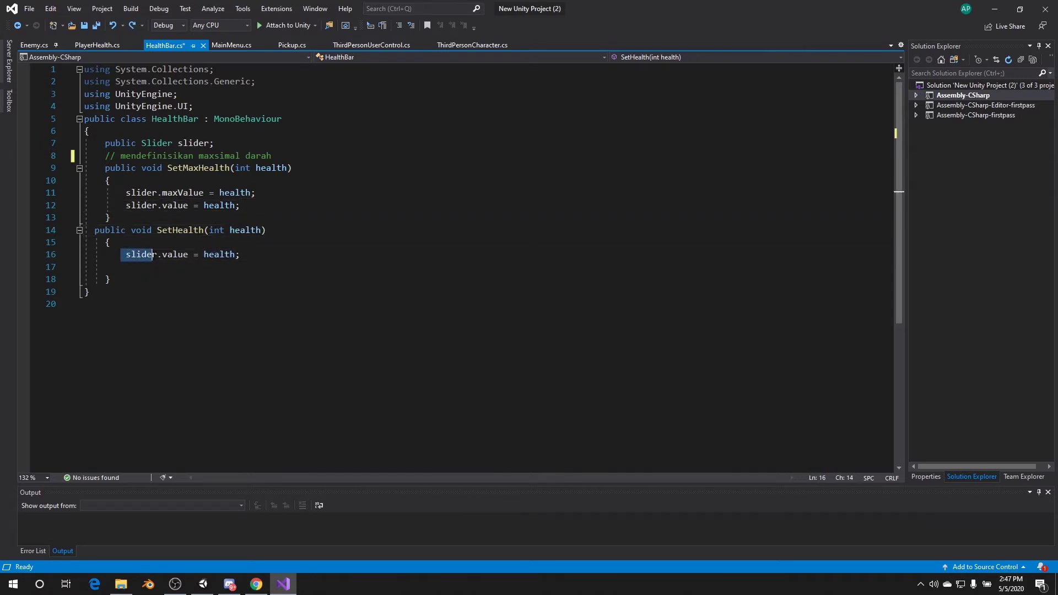
click(104, 262)
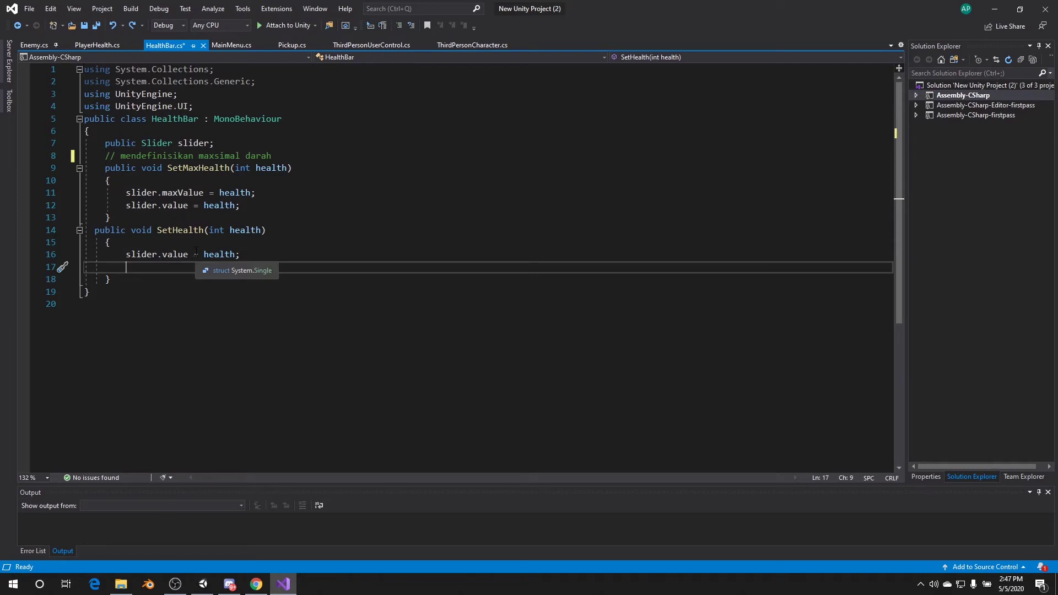
drag(125, 254, 237, 254)
click(110, 279)
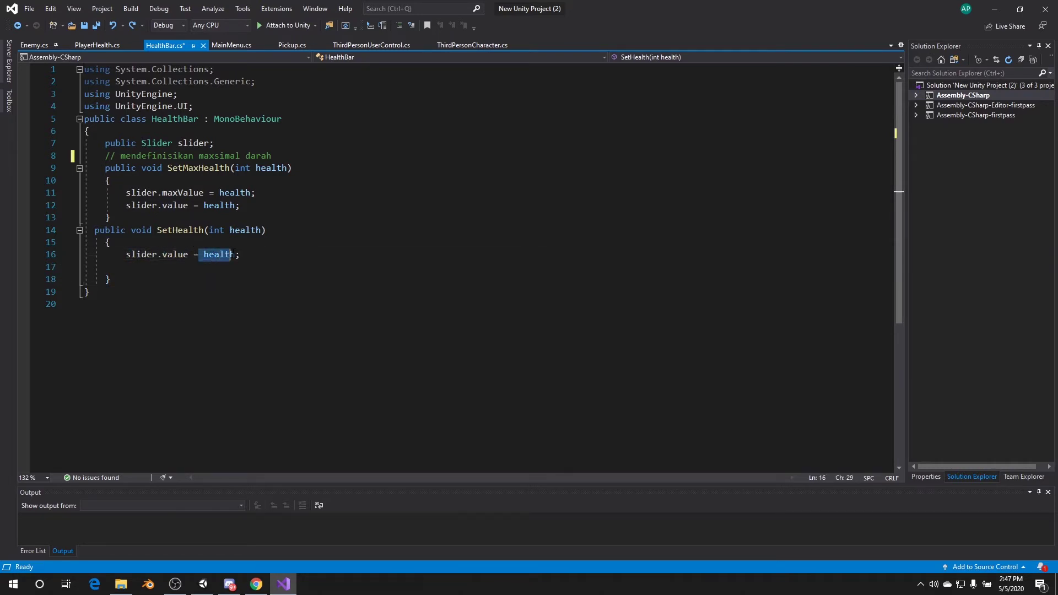
click(327, 282)
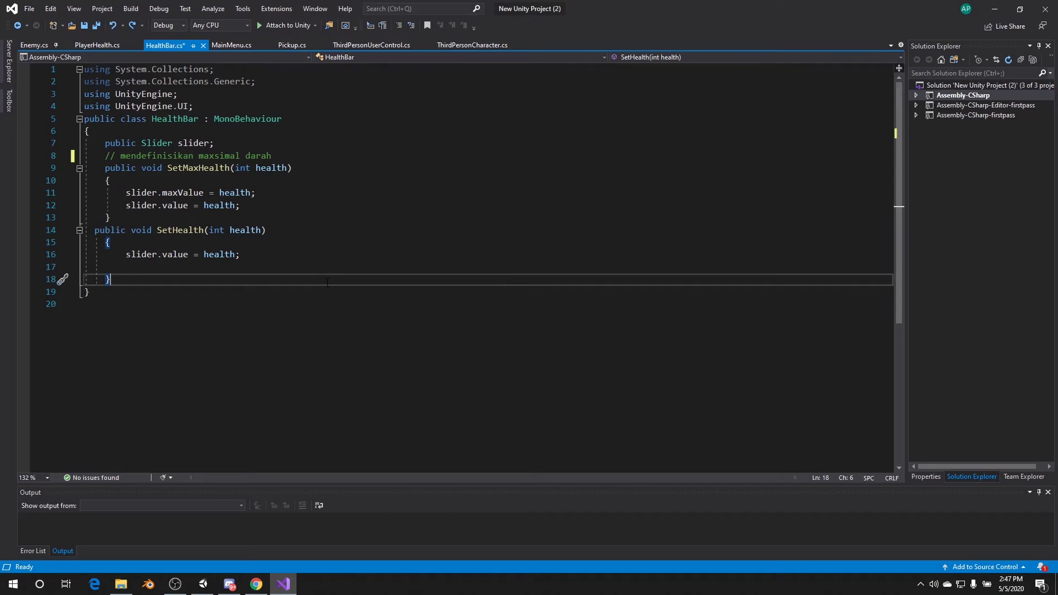
Switch to Unity and preview the PlayerHealth script in the Inspector
click(202, 584)
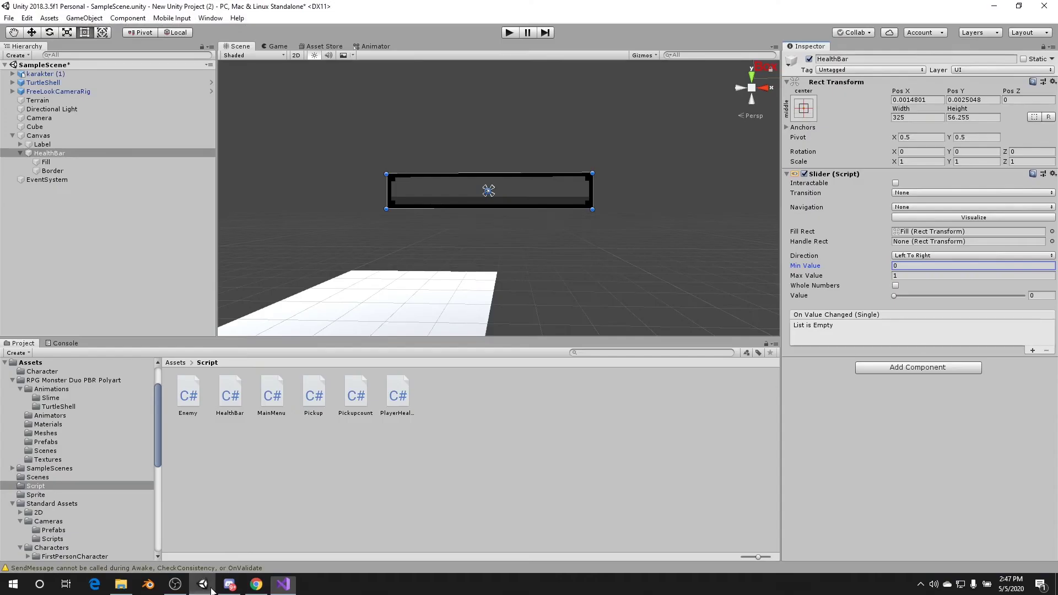
click(398, 399)
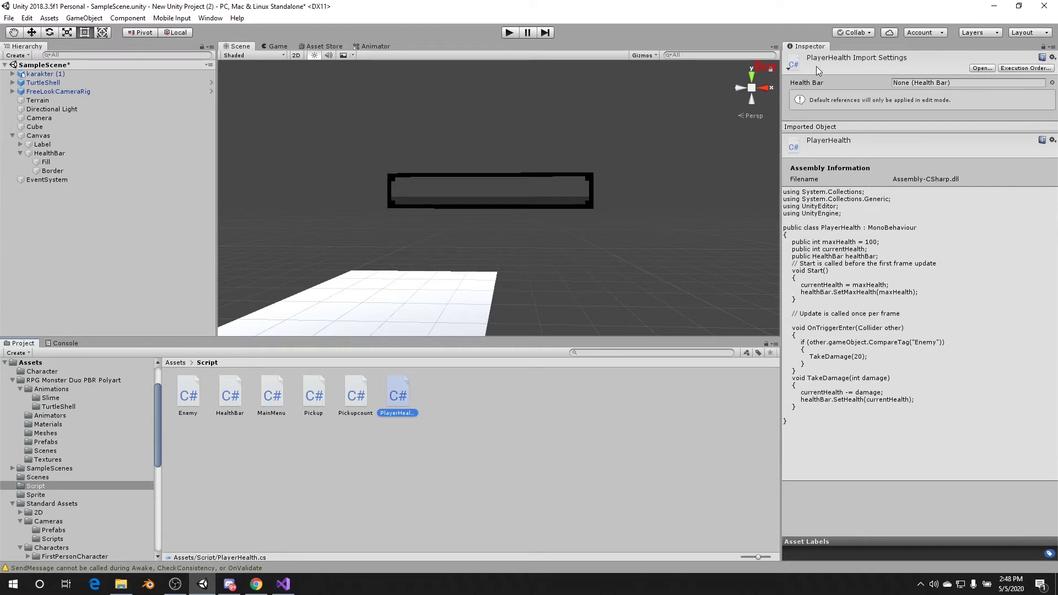
Open PlayerHealth.cs, review the maxHealth = 100 and currentHealth declarations, then return to Unity
double_click(399, 395)
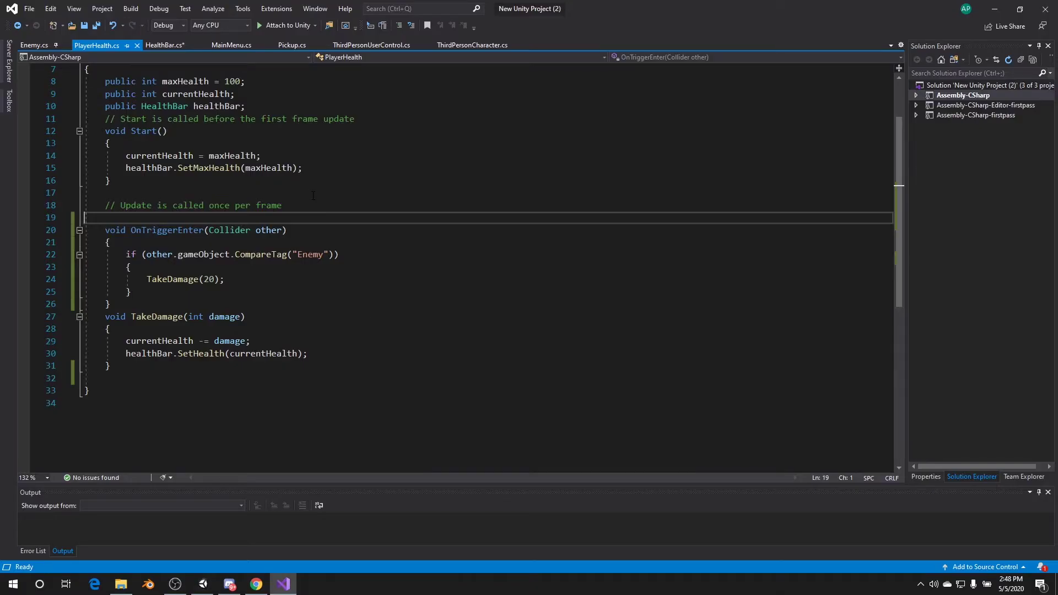
scroll(313, 195, up, 2)
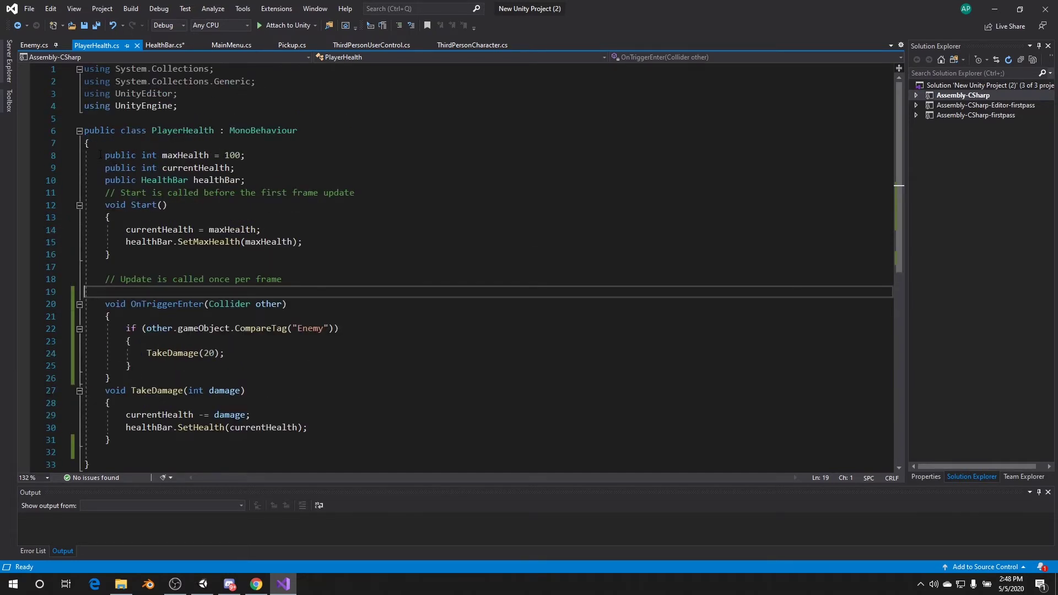
mouse_move(100, 155)
mouse_down()
mouse_move(257, 168)
mouse_move(264, 157)
mouse_move(274, 168)
mouse_up()
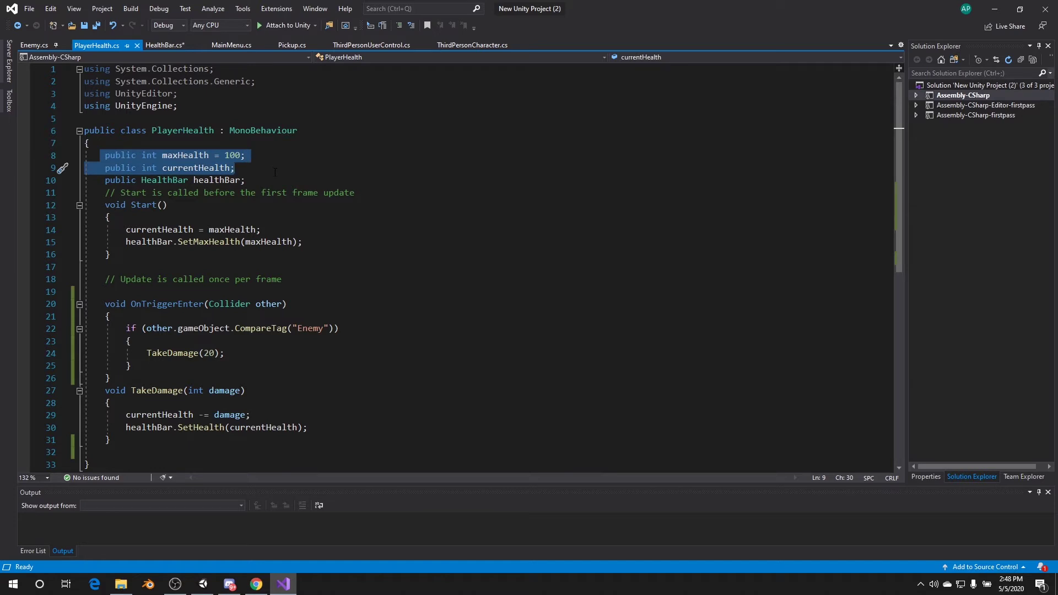
click(243, 179)
drag(264, 168, 105, 169)
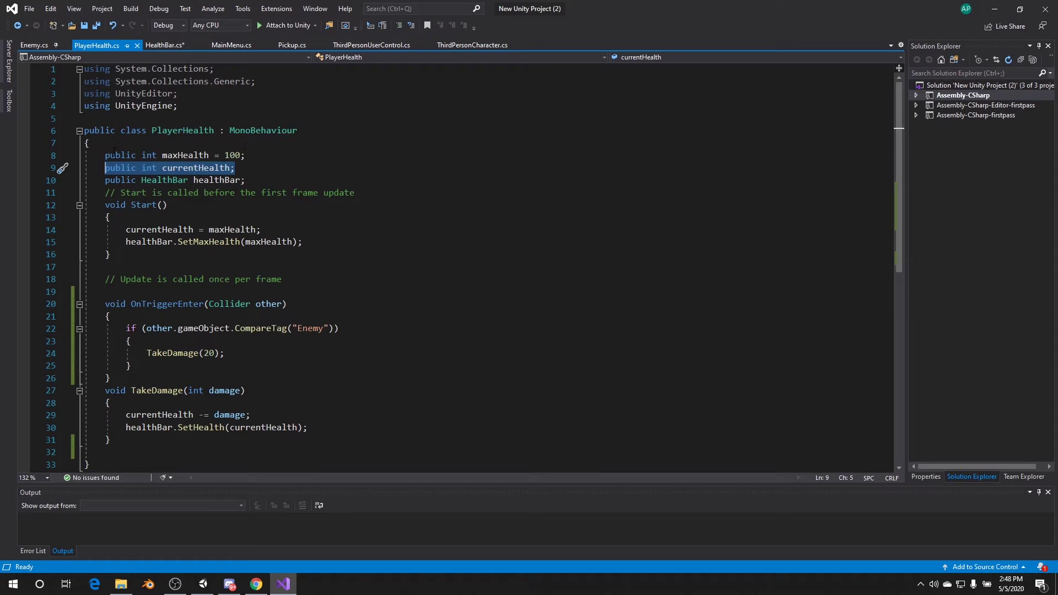
drag(104, 154, 162, 154)
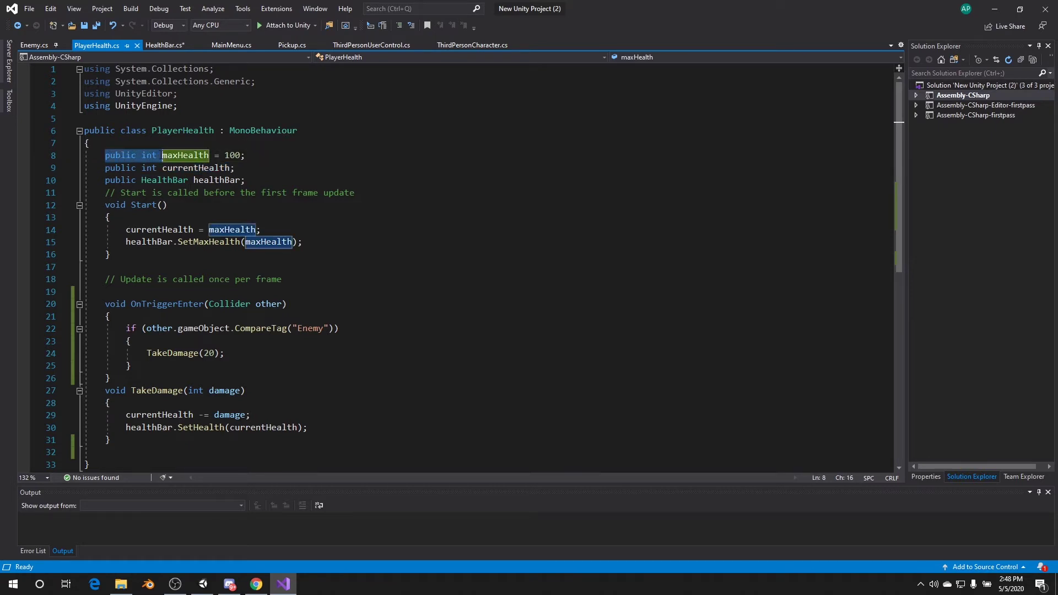
click(178, 154)
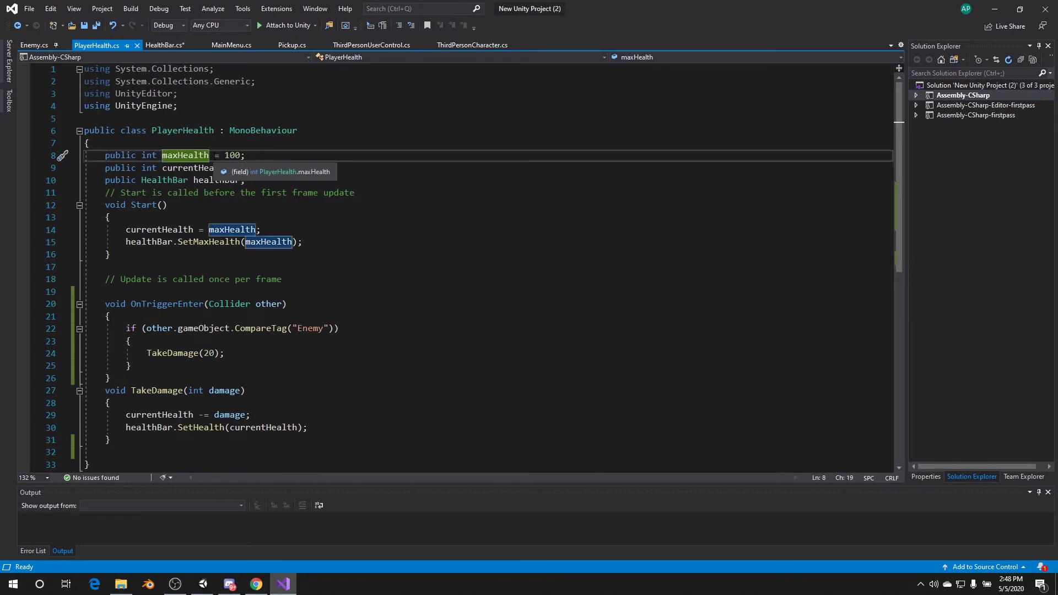
double_click(232, 155)
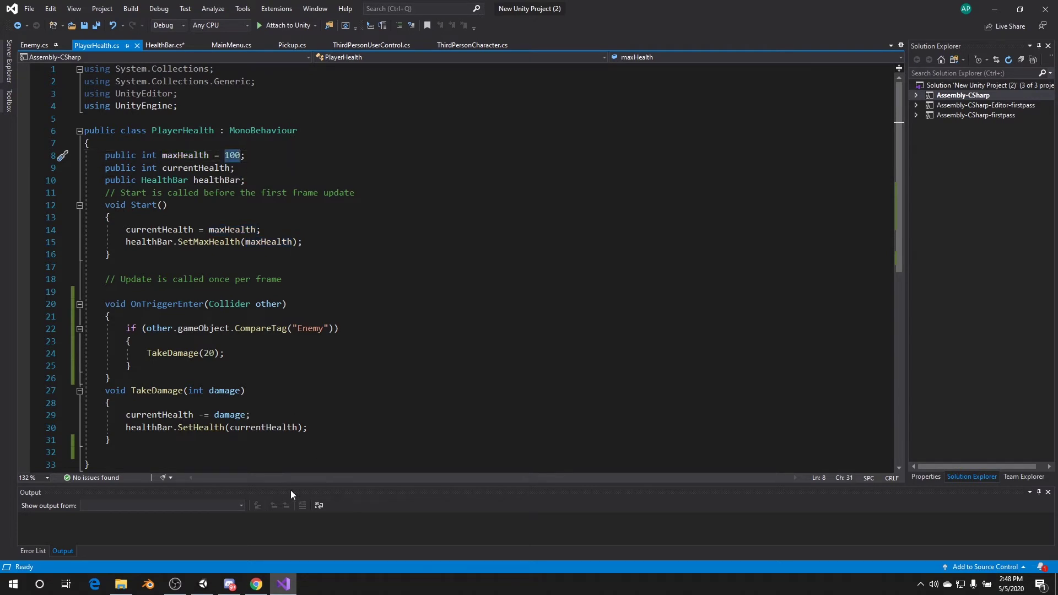
click(197, 587)
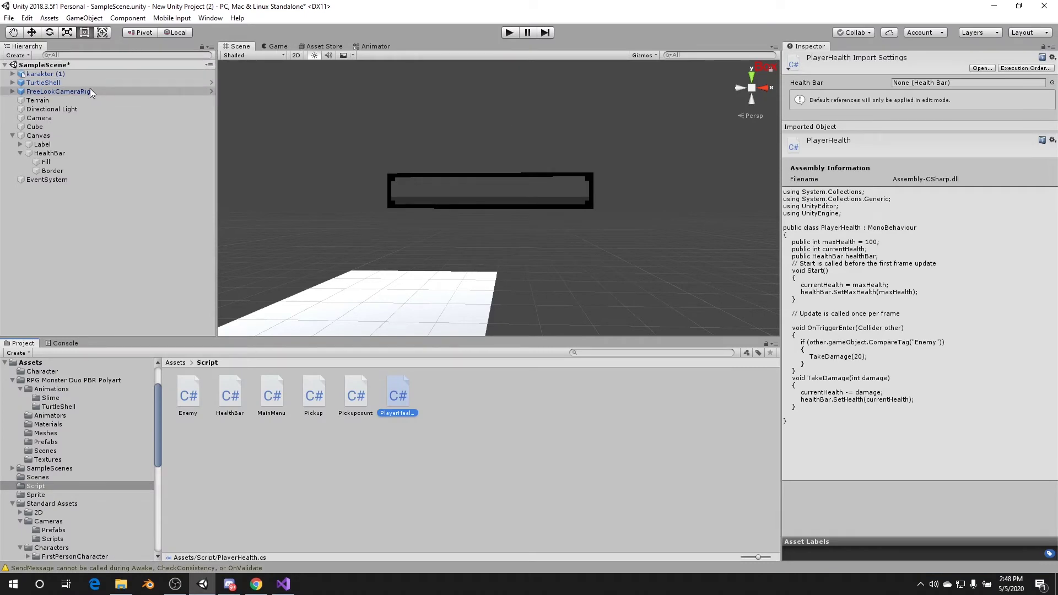
Check the HealthBar Slider's 0 to 1 range, then return to Visual Studio
click(50, 153)
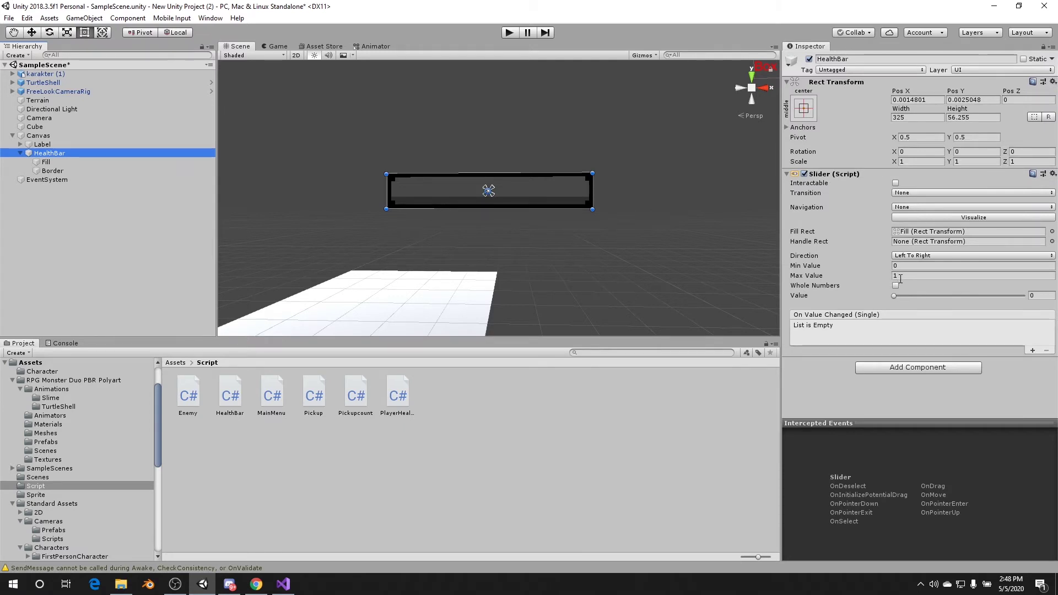
click(279, 590)
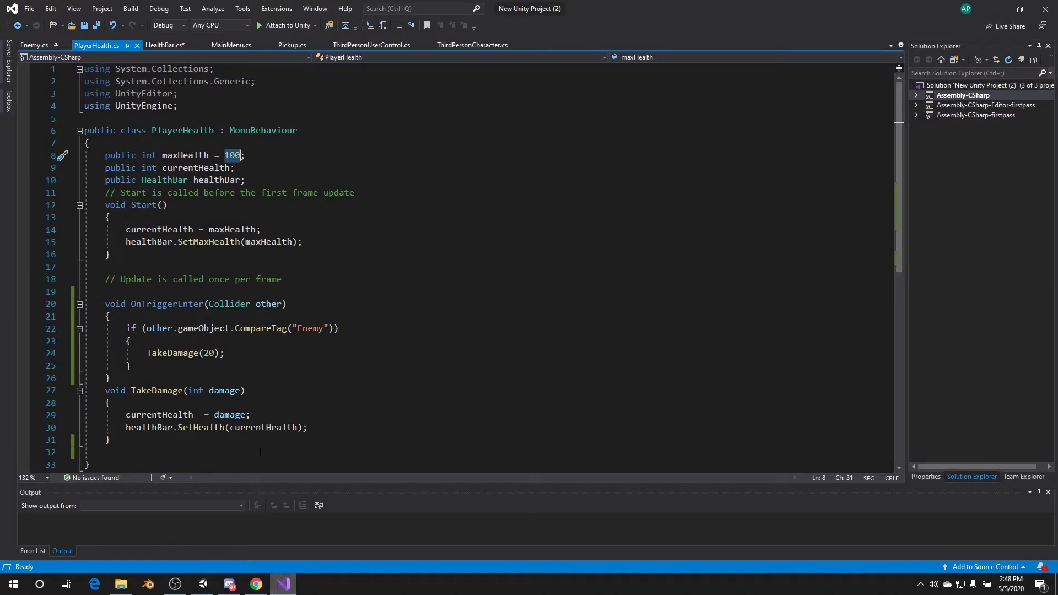
click(160, 44)
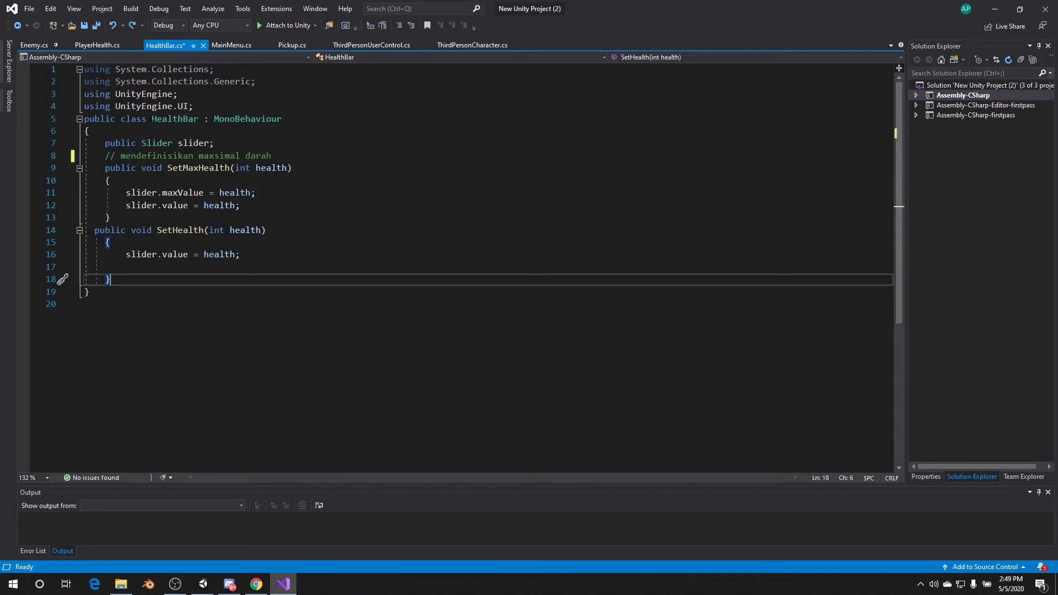
drag(152, 118, 199, 118)
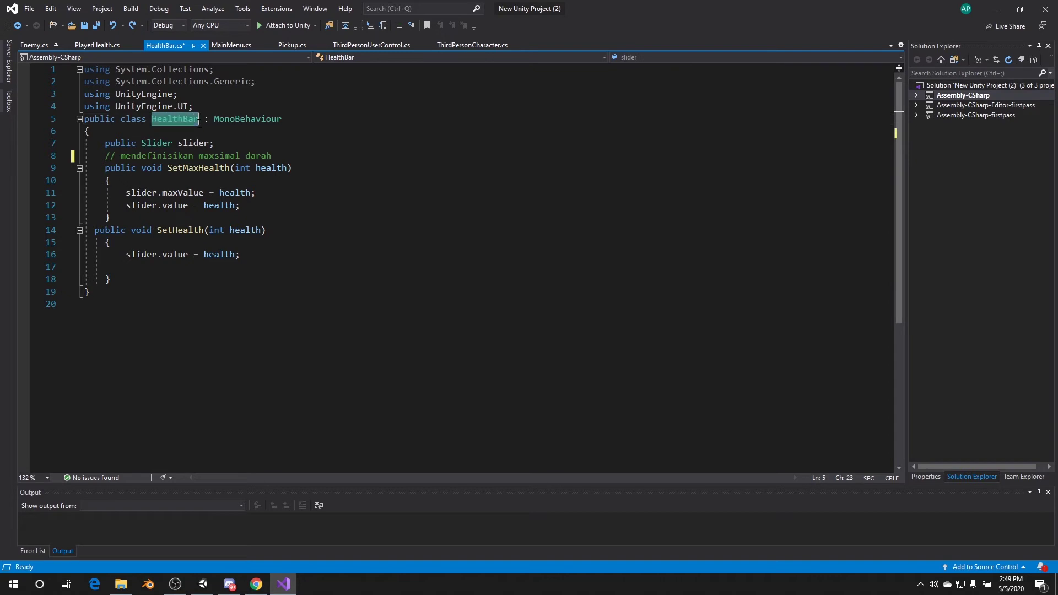
click(95, 45)
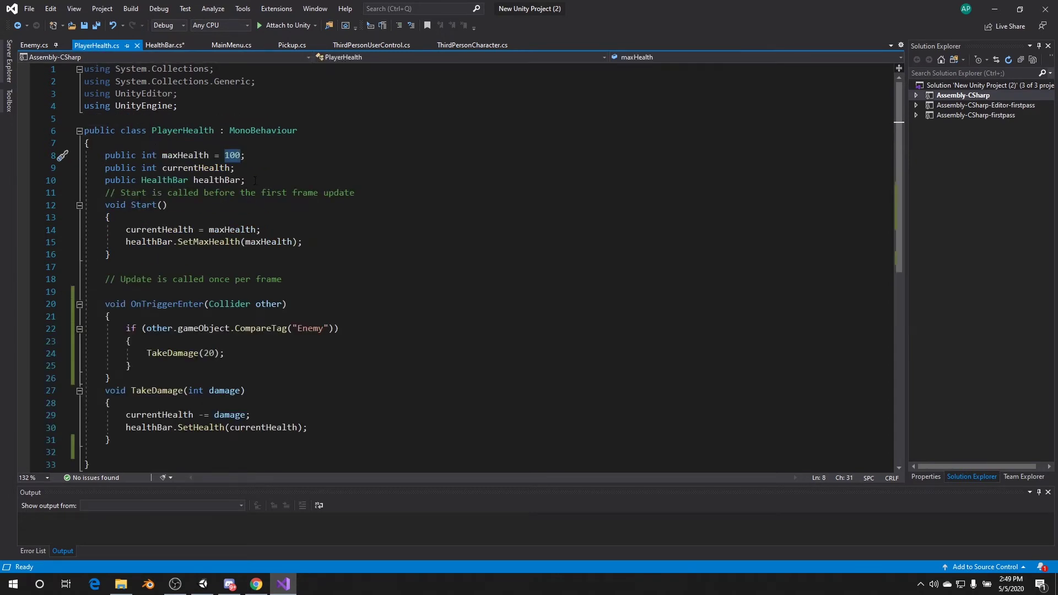
drag(255, 180, 105, 180)
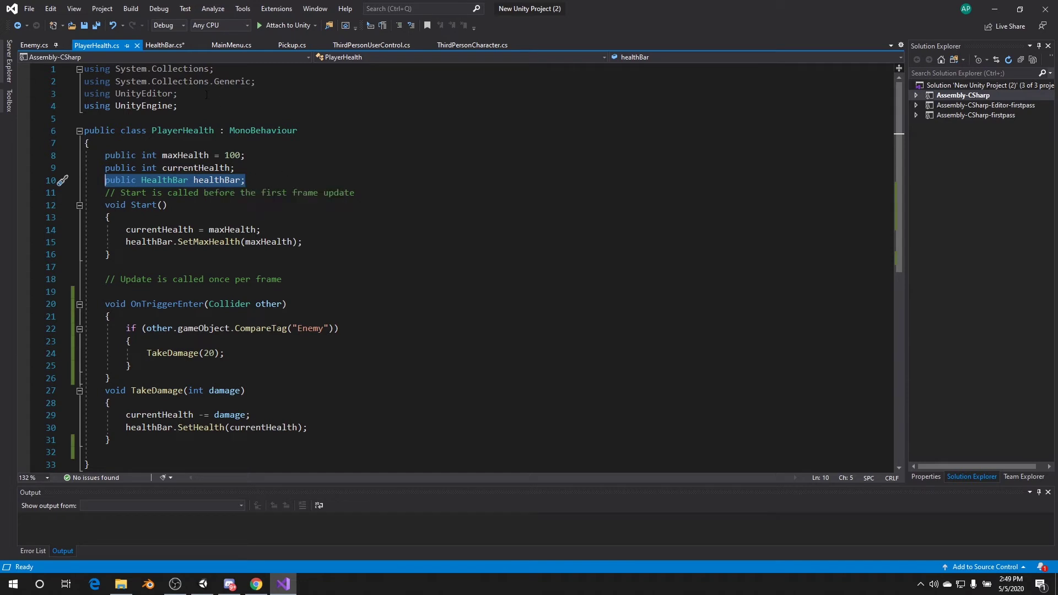
click(152, 45)
click(84, 44)
click(105, 205)
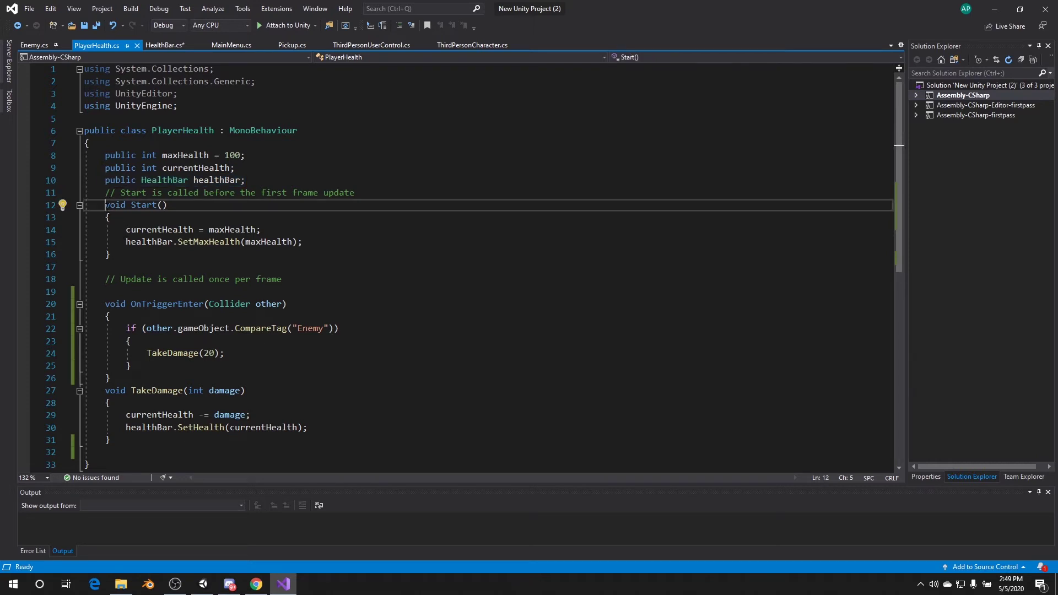
click(121, 229)
drag(204, 230, 261, 229)
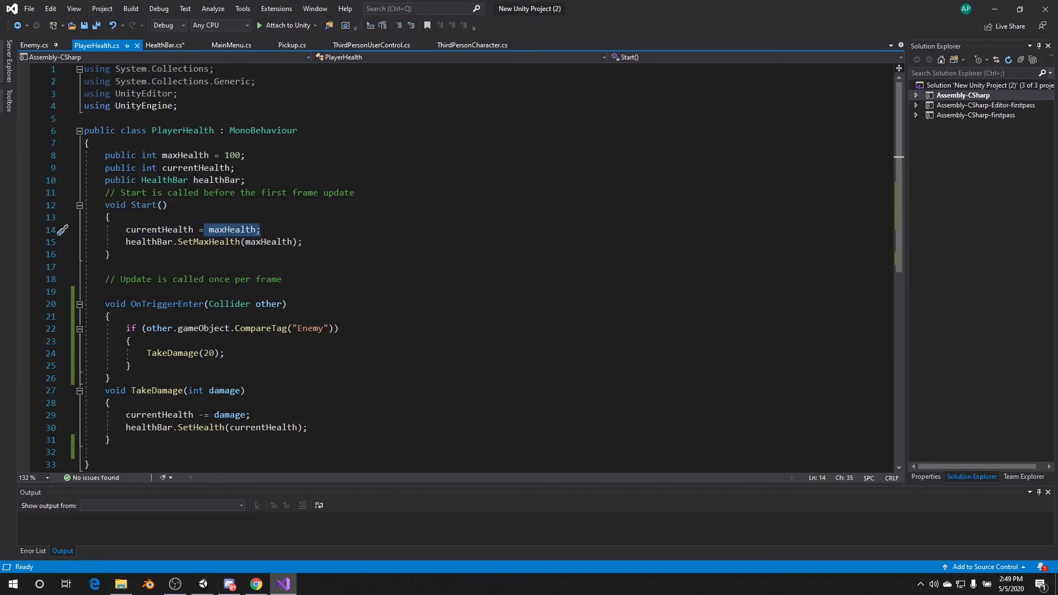
drag(126, 229, 200, 228)
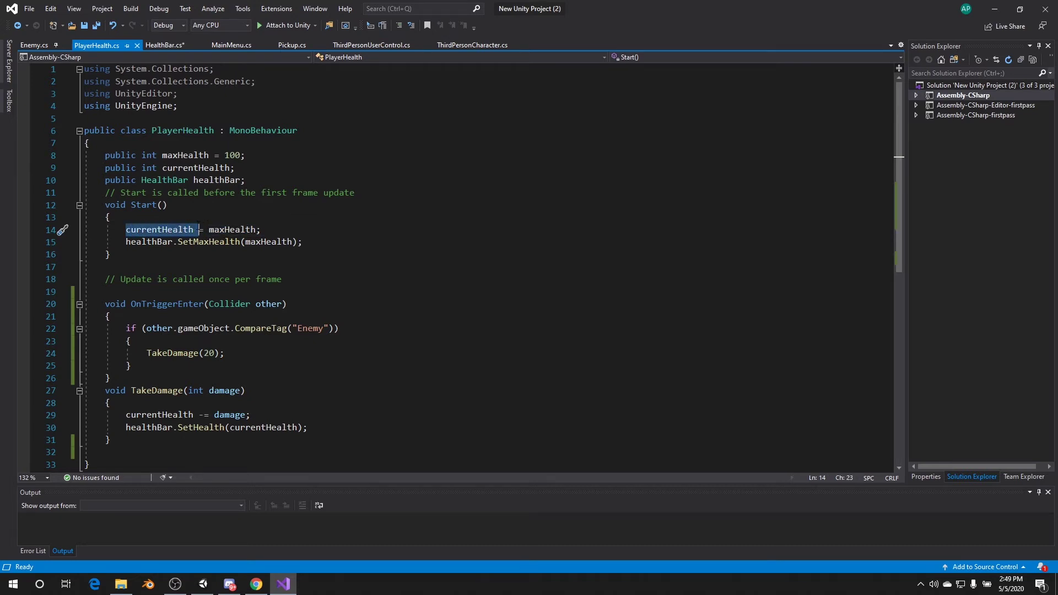
drag(198, 228, 194, 228)
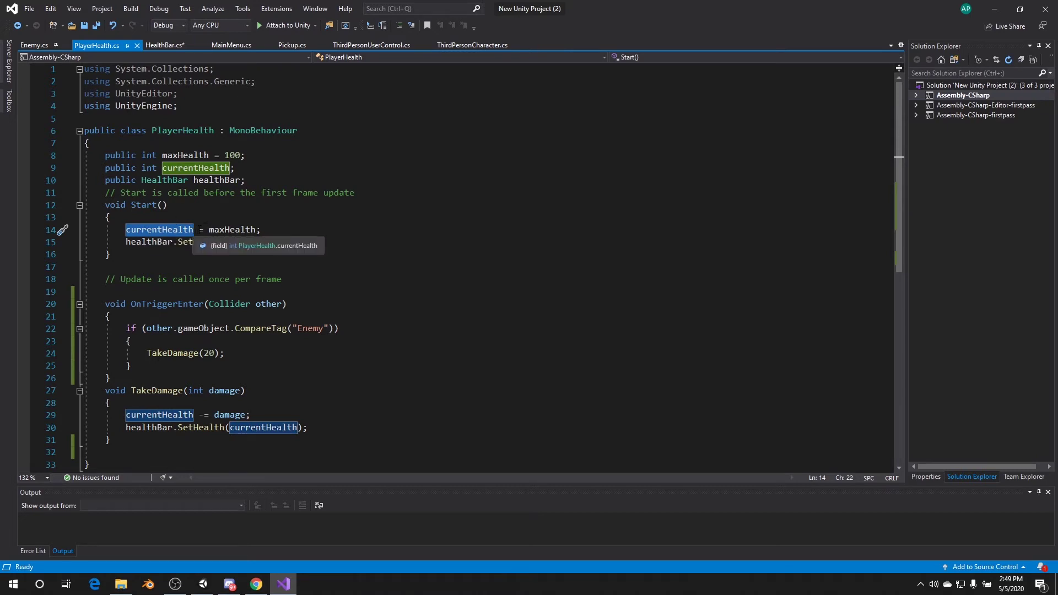
drag(209, 230, 256, 229)
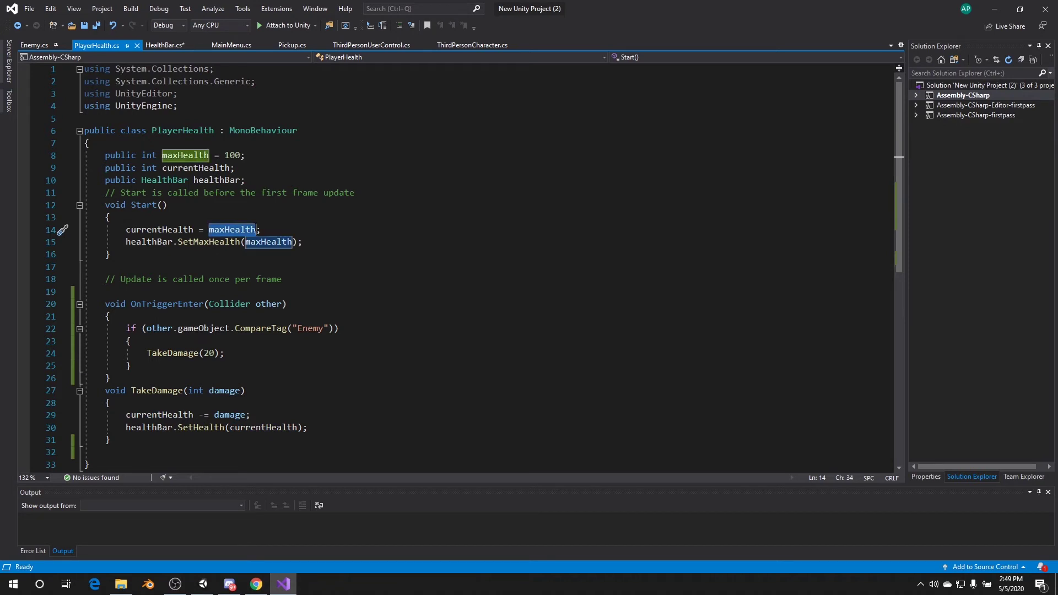
click(241, 155)
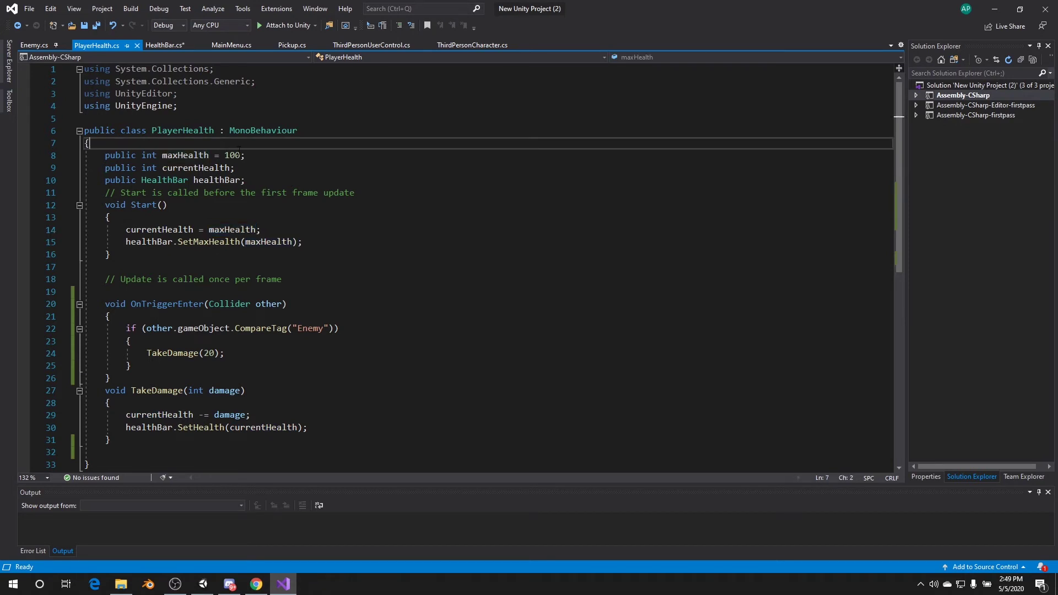
drag(214, 155, 245, 155)
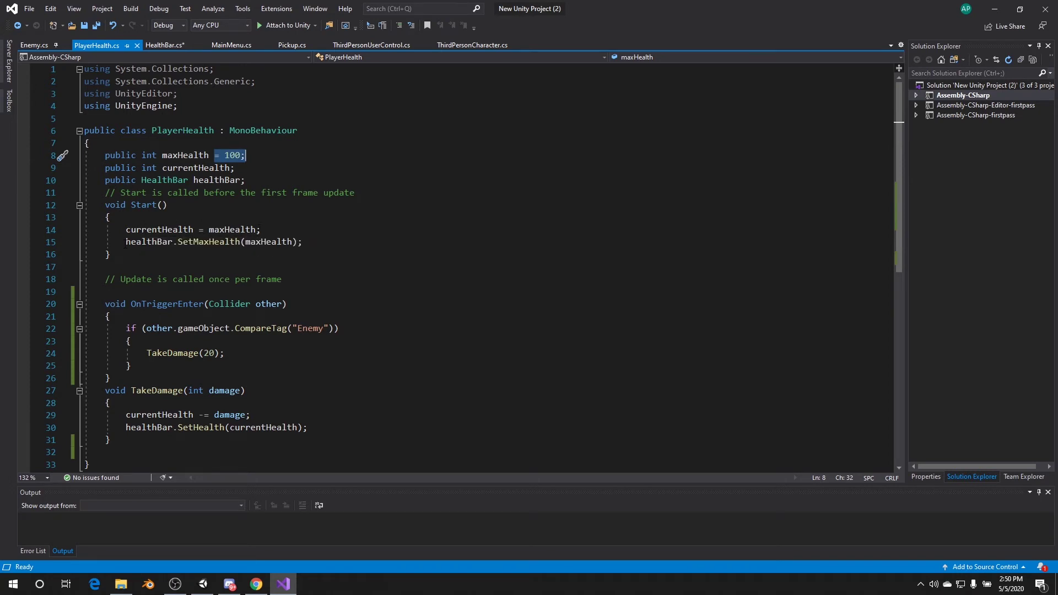
drag(125, 242, 173, 242)
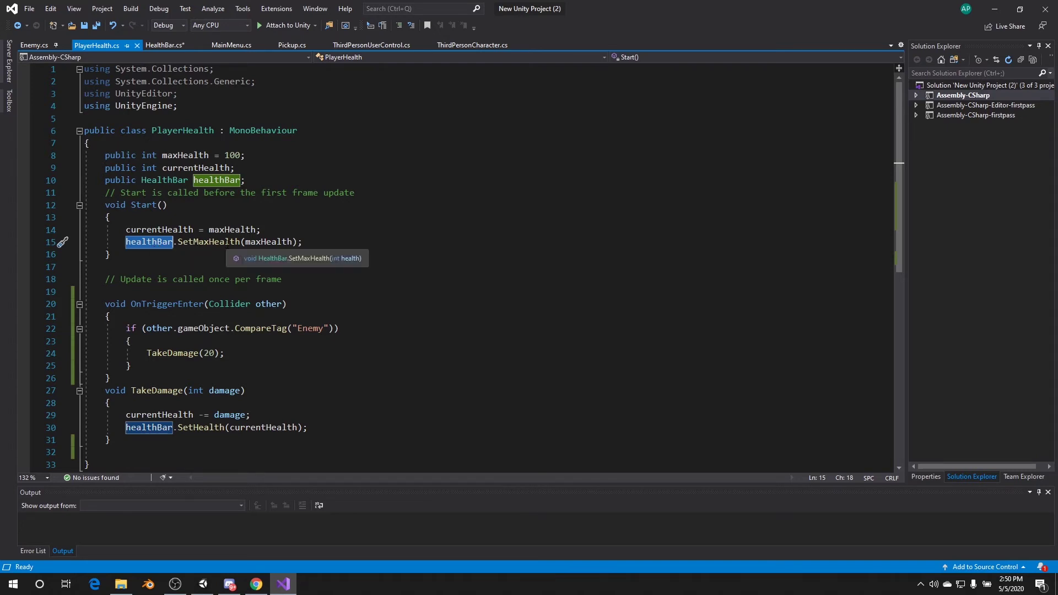
click(166, 46)
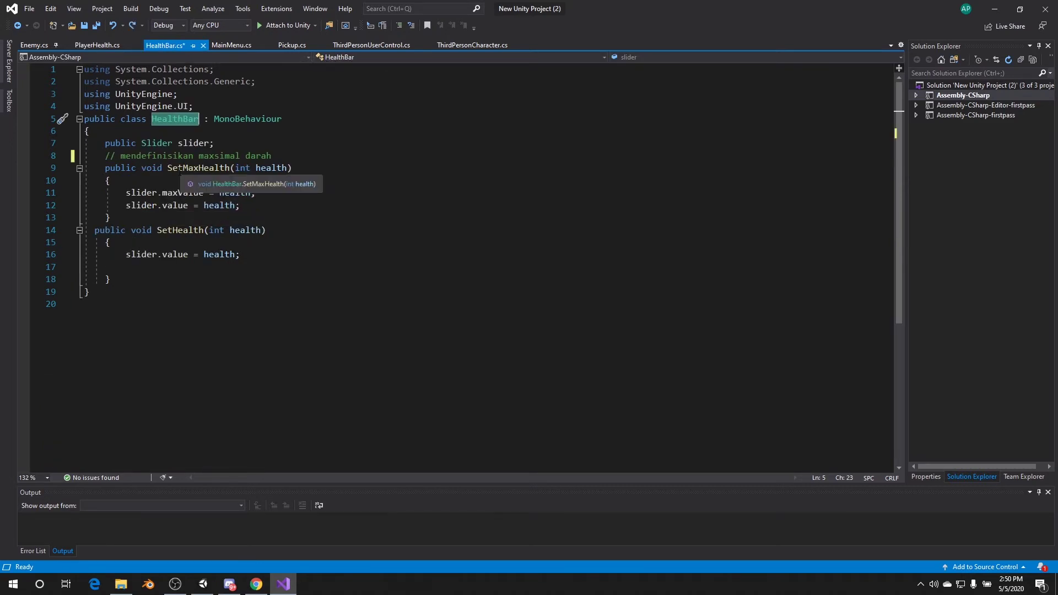
click(228, 168)
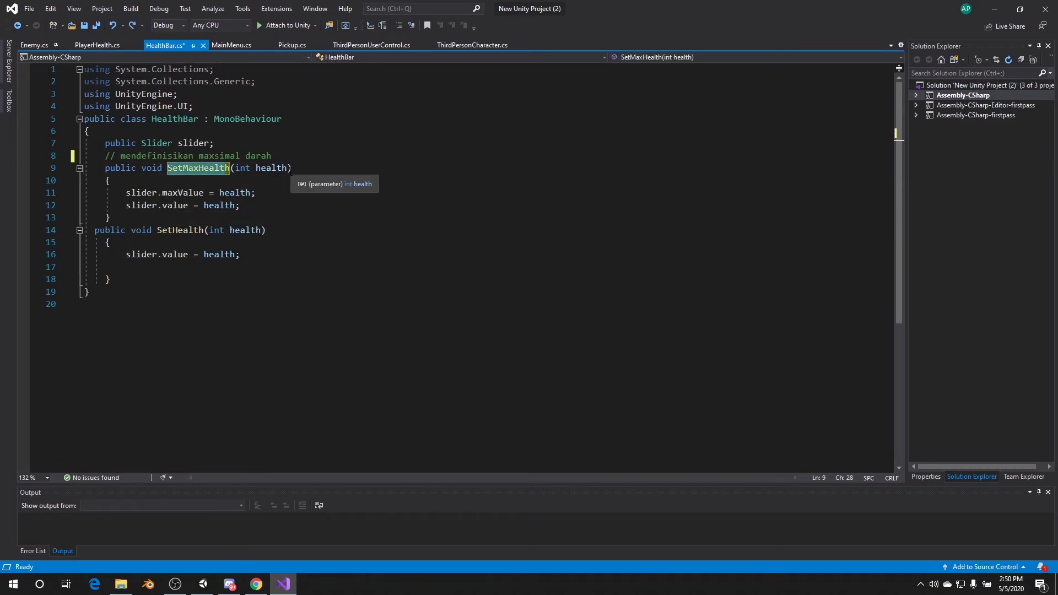
click(98, 45)
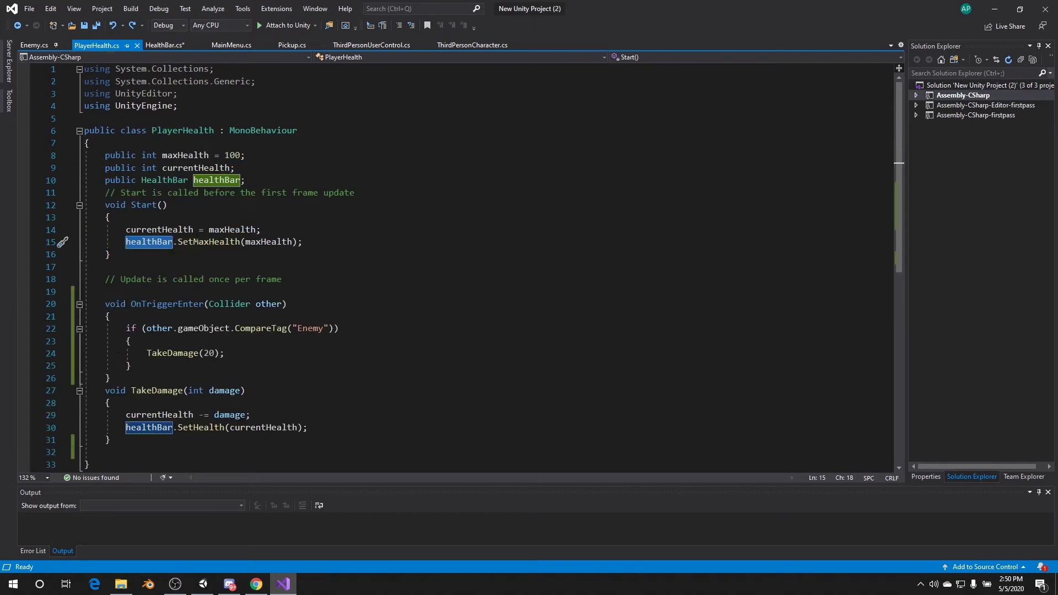
click(240, 229)
drag(315, 246, 126, 229)
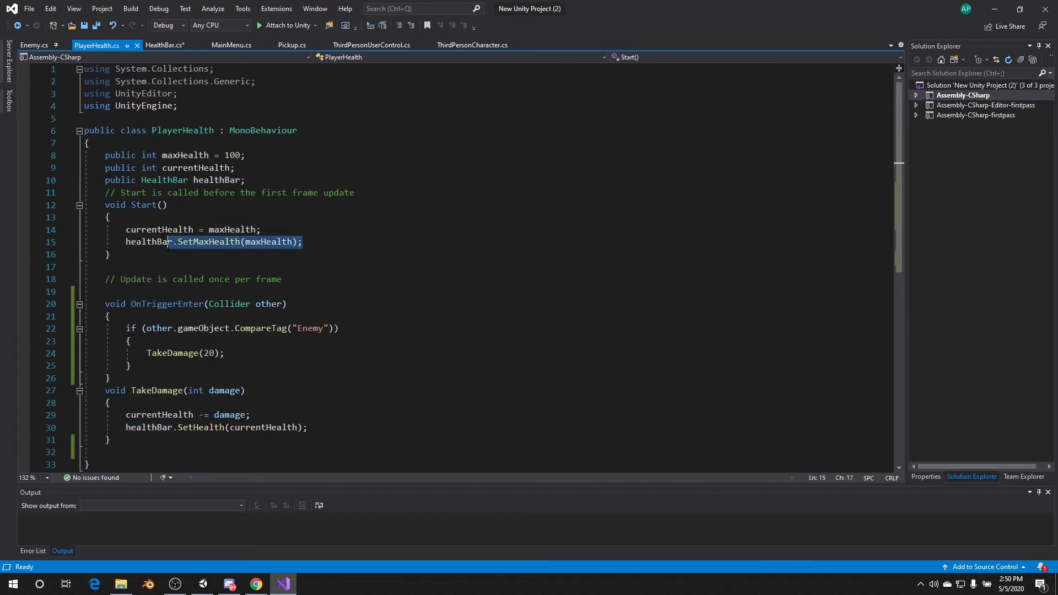
click(248, 253)
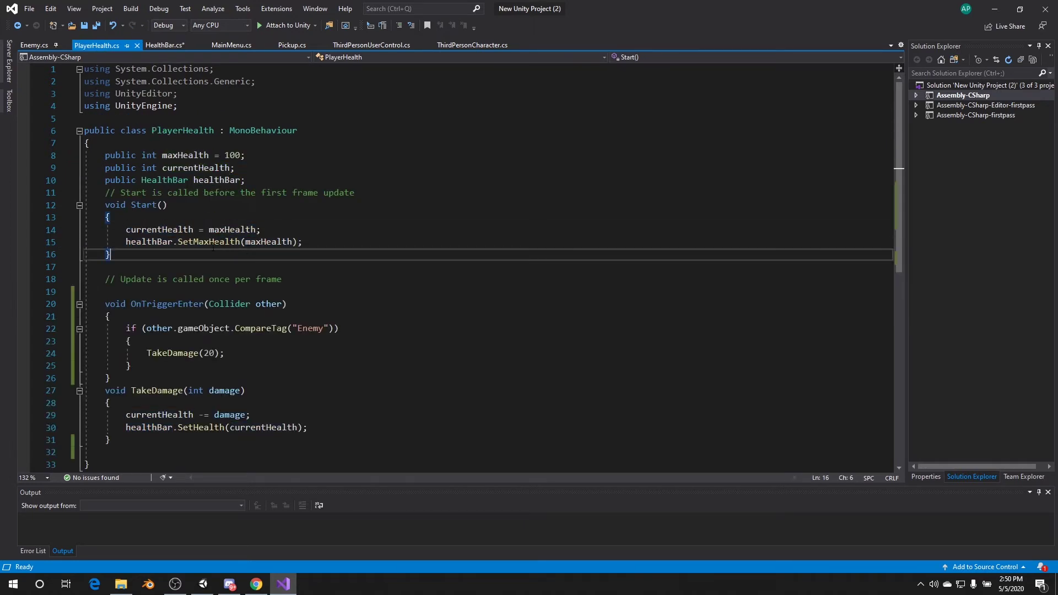
click(230, 242)
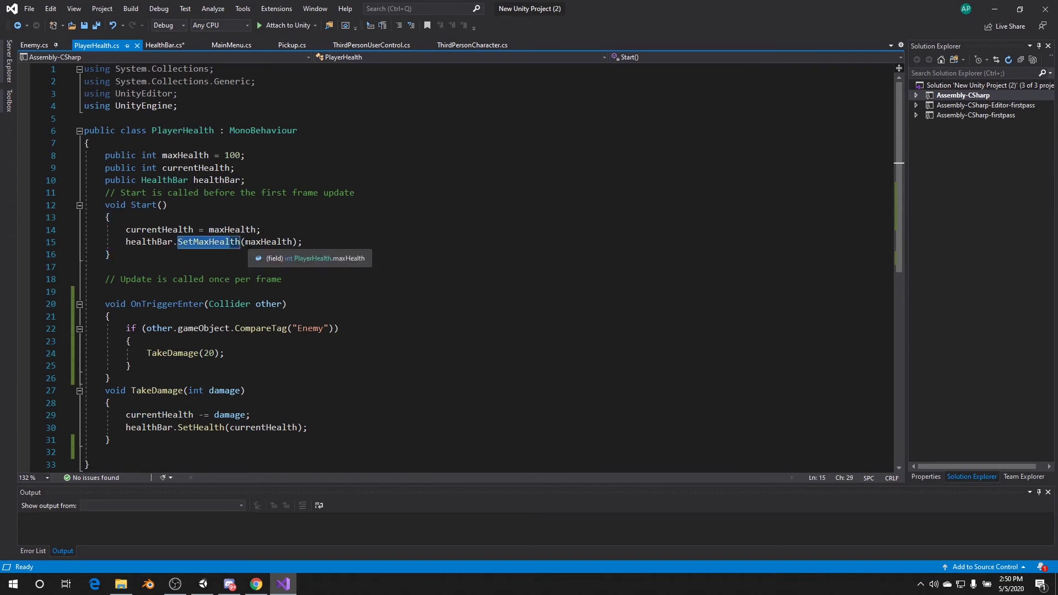
drag(245, 243, 286, 243)
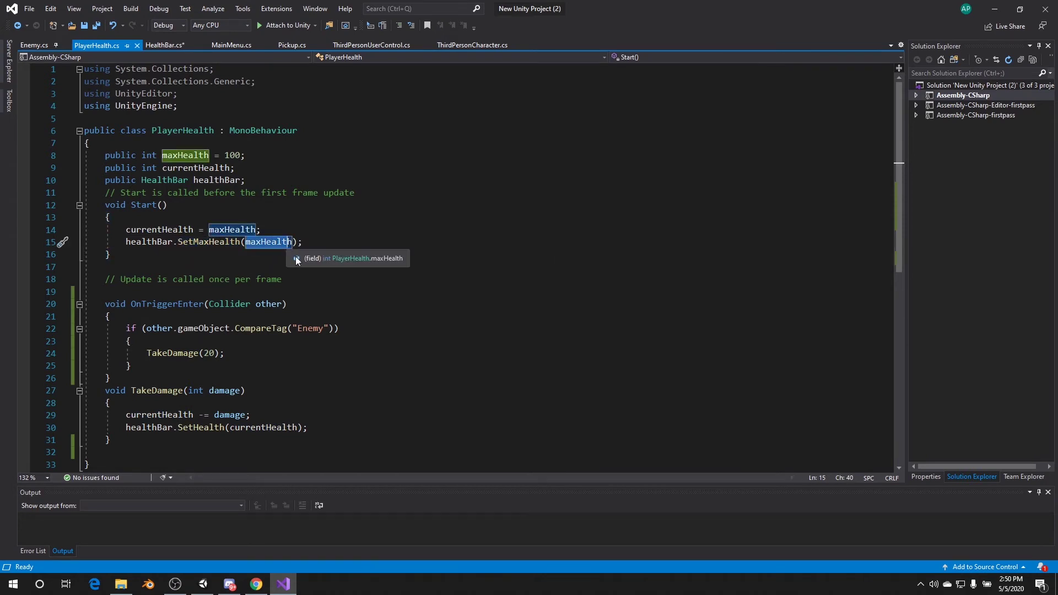
click(164, 44)
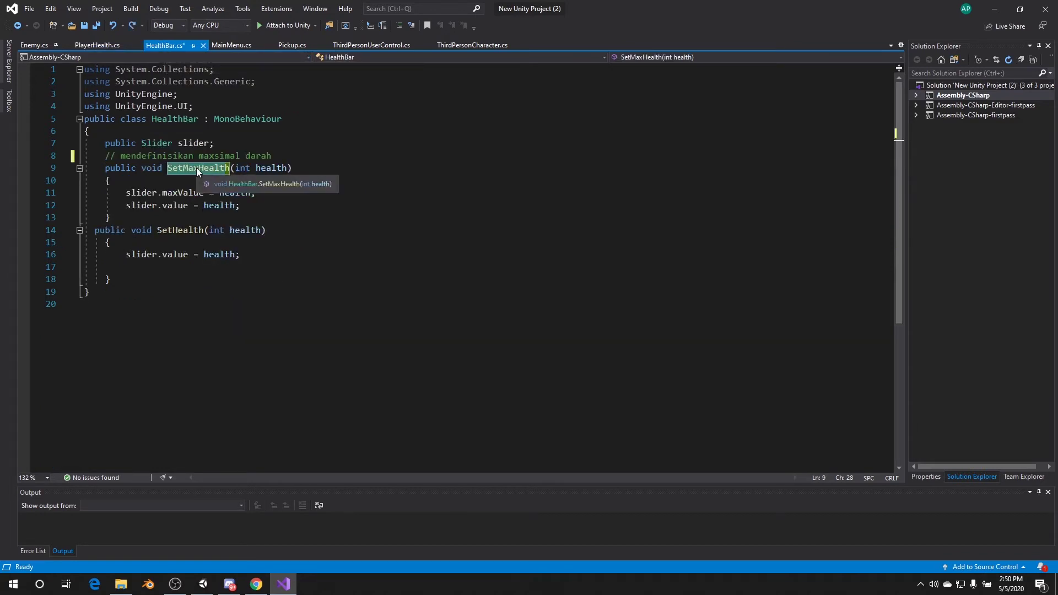
click(198, 193)
click(256, 206)
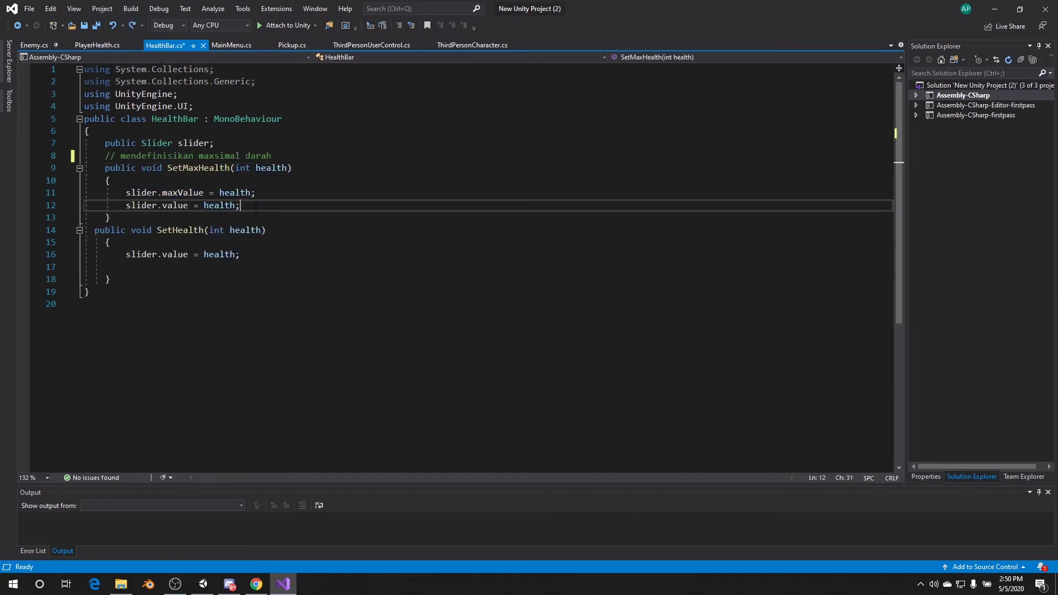
click(115, 44)
scroll(212, 313, down, 2)
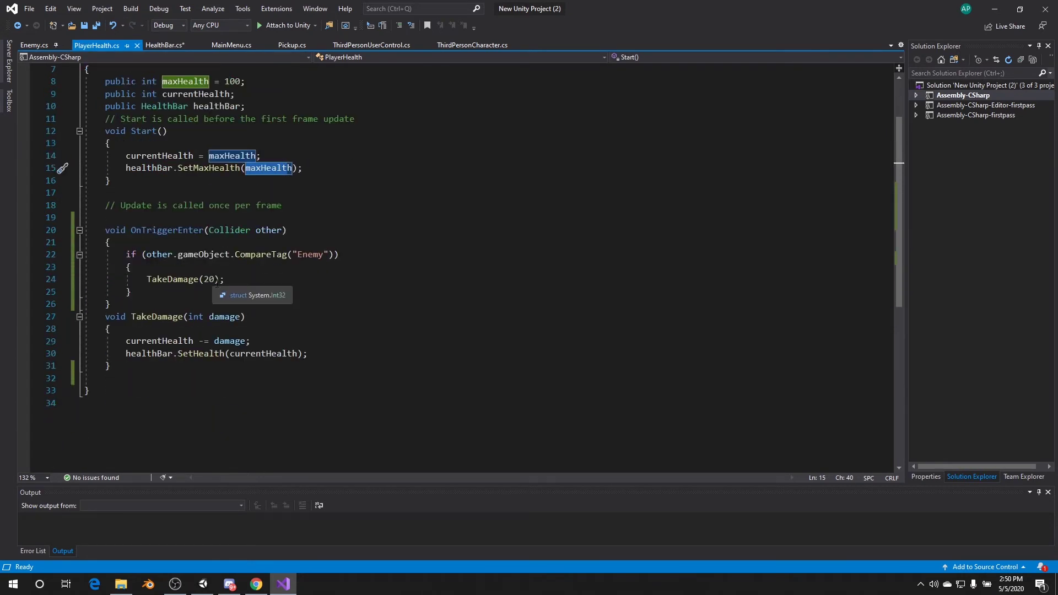
scroll(211, 279, up, 1)
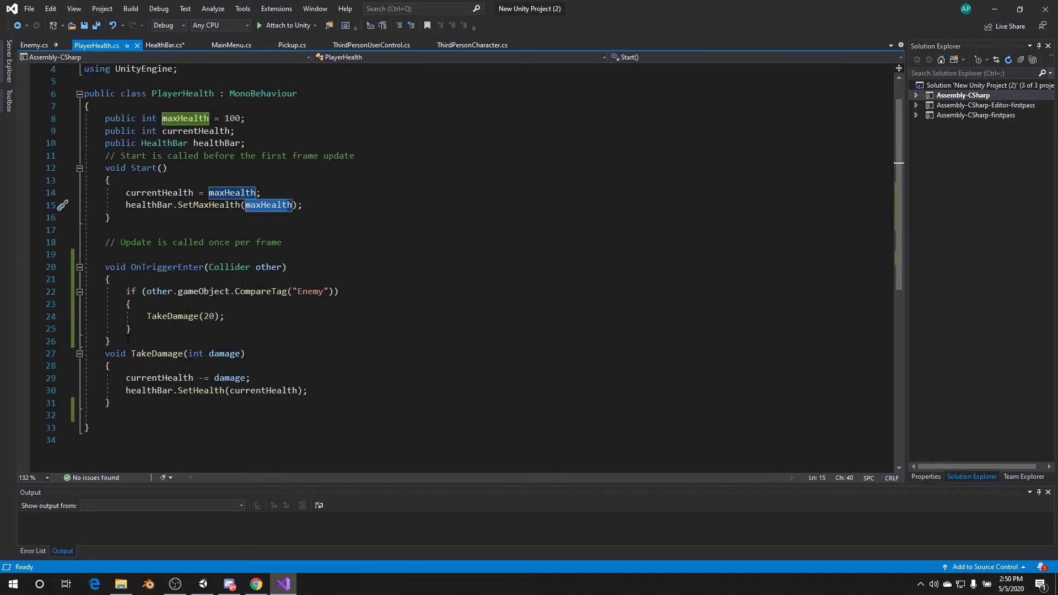
drag(127, 340, 89, 267)
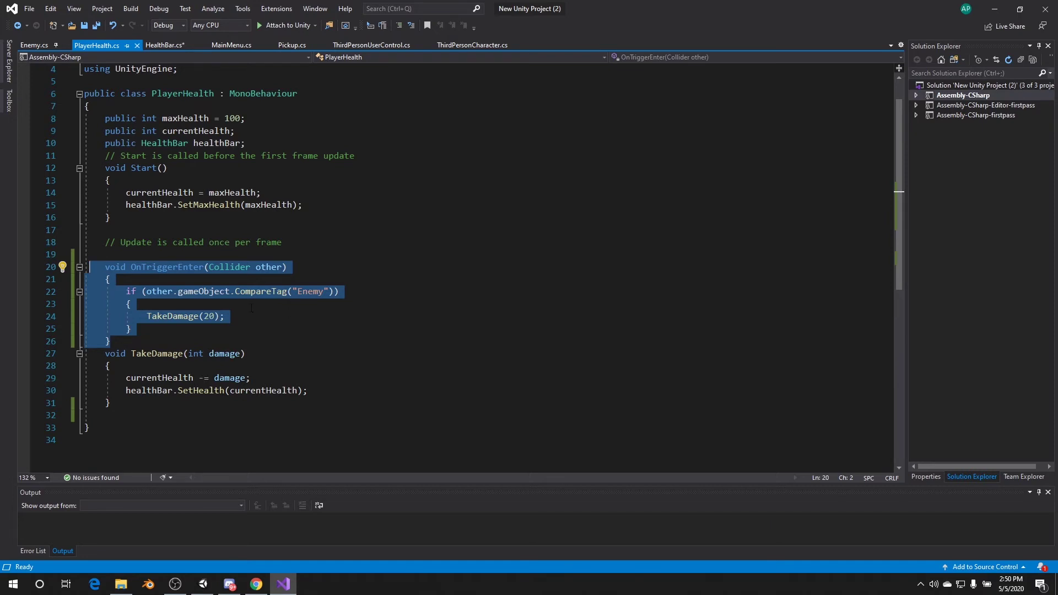
click(204, 291)
click(126, 291)
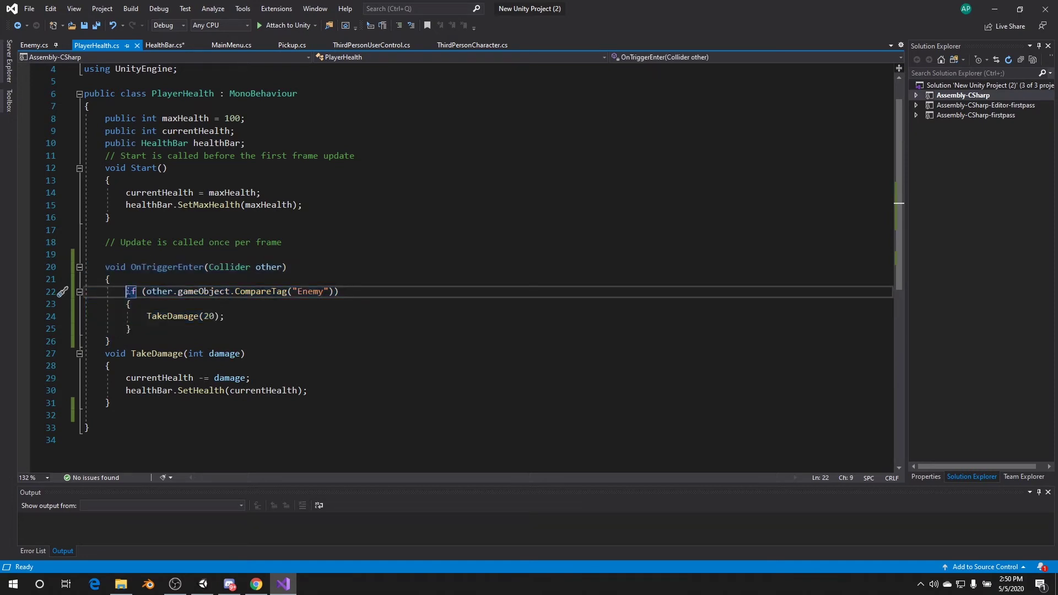
click(157, 291)
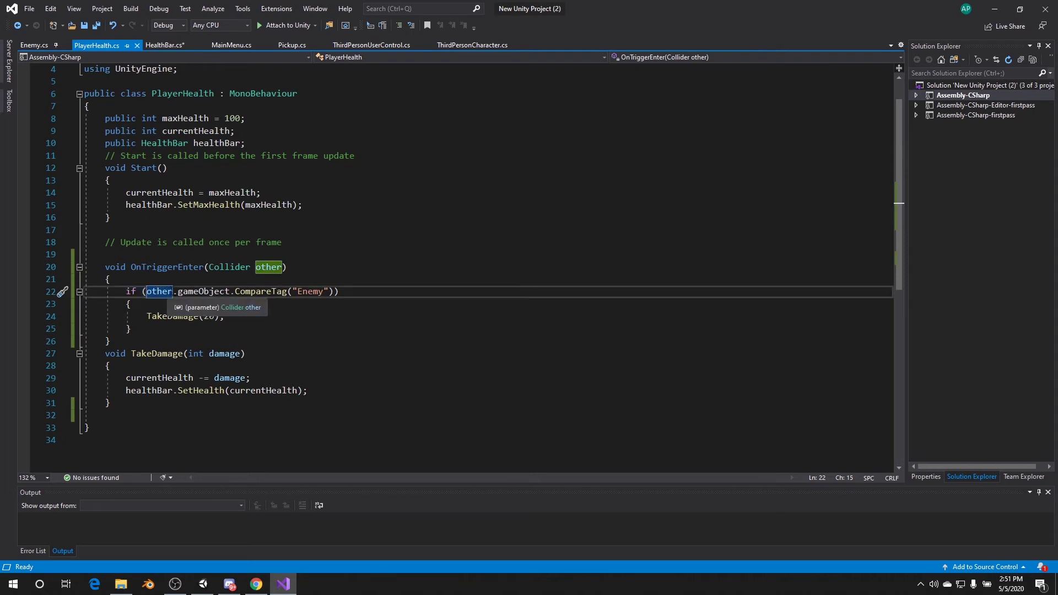
click(146, 291)
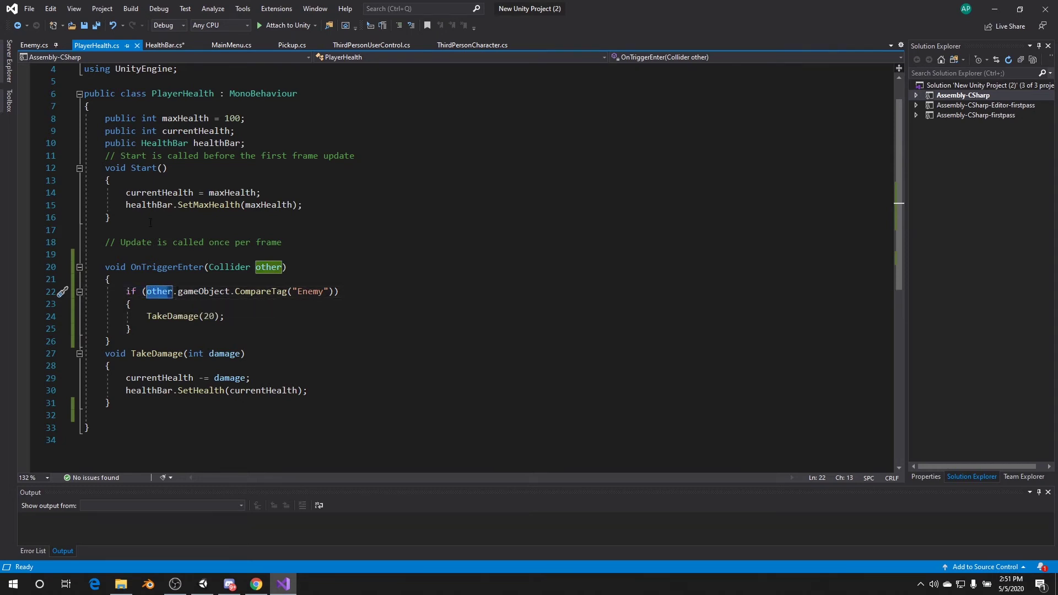
drag(178, 291, 228, 290)
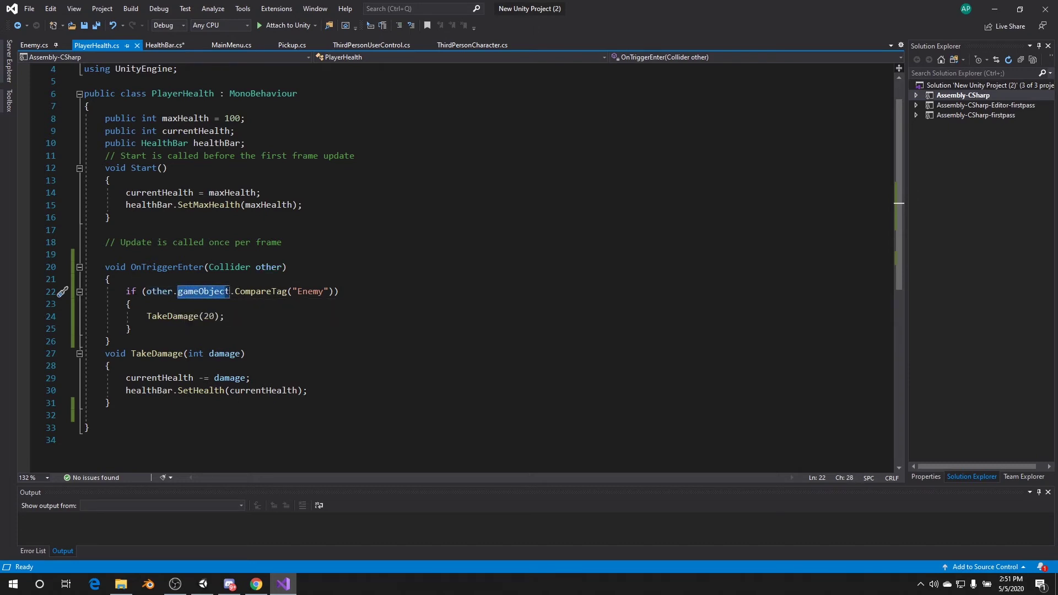
click(236, 291)
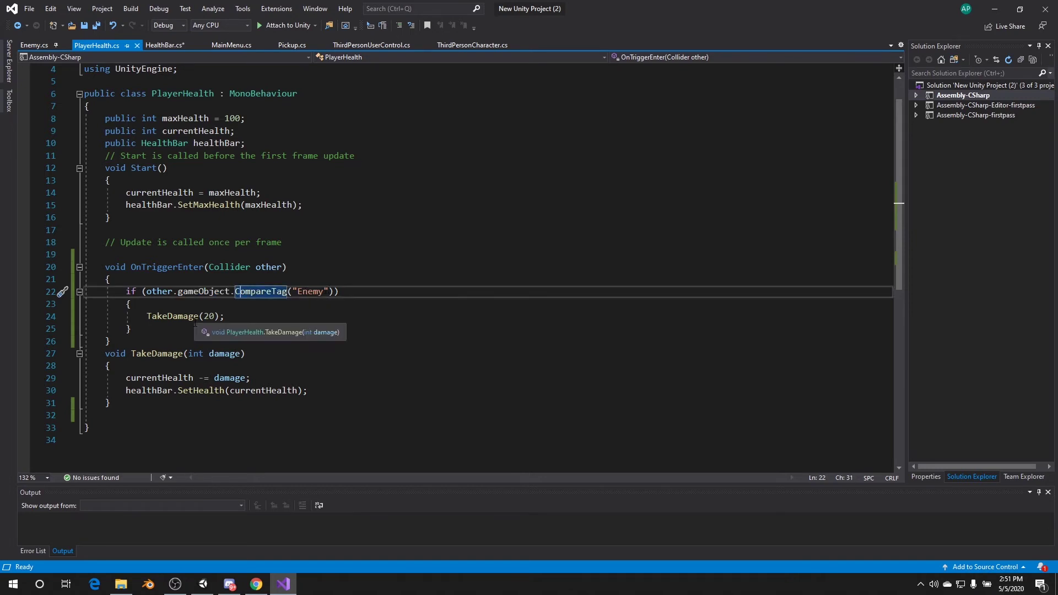
drag(141, 316, 227, 315)
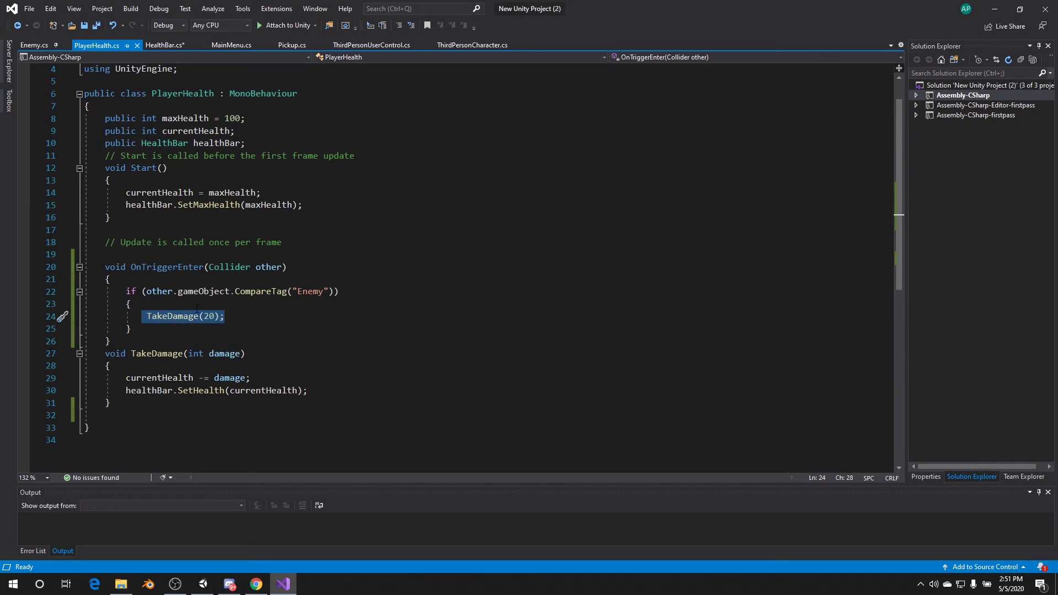
click(146, 351)
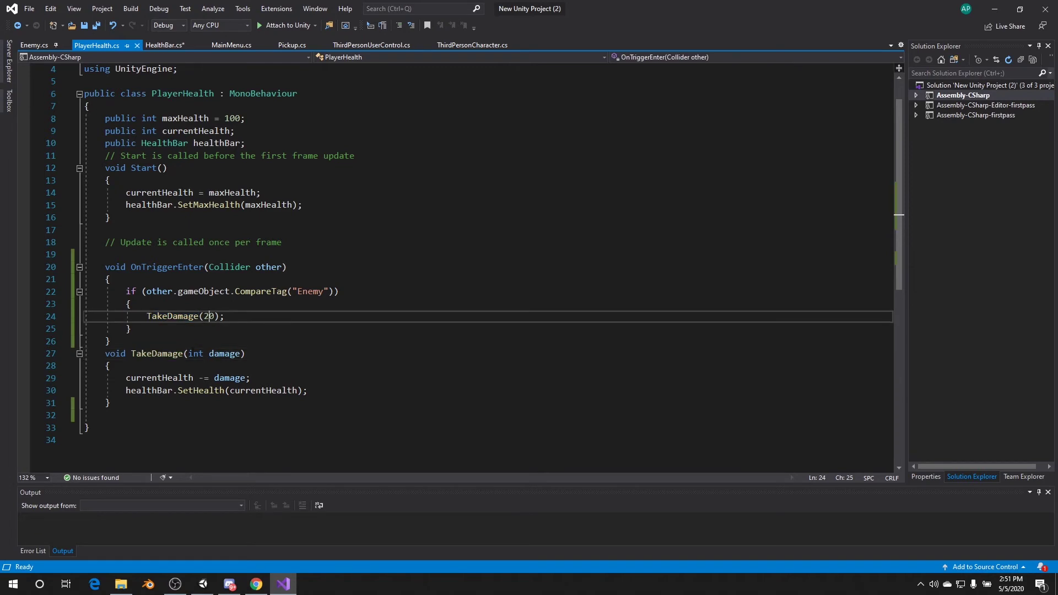
drag(188, 353, 240, 353)
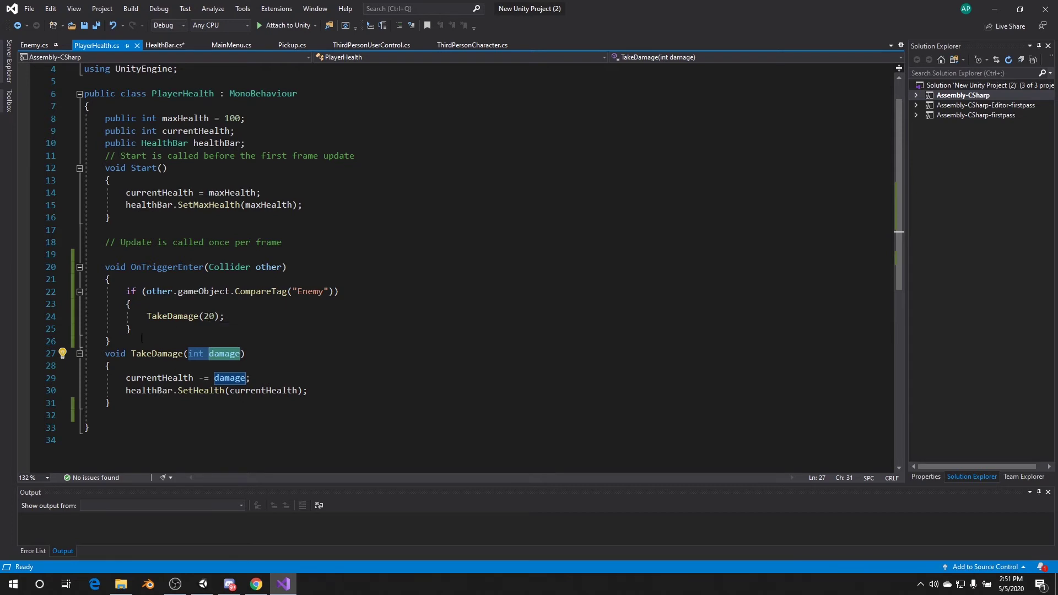
Correct the Enemy tag's first letter to a capital E
drag(123, 378, 194, 378)
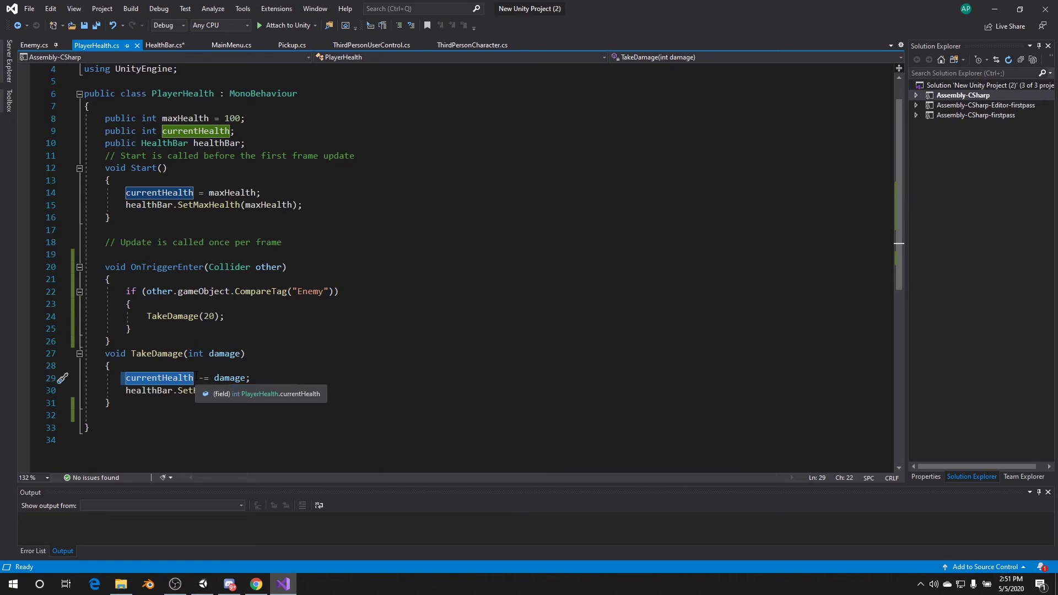
drag(199, 378, 244, 377)
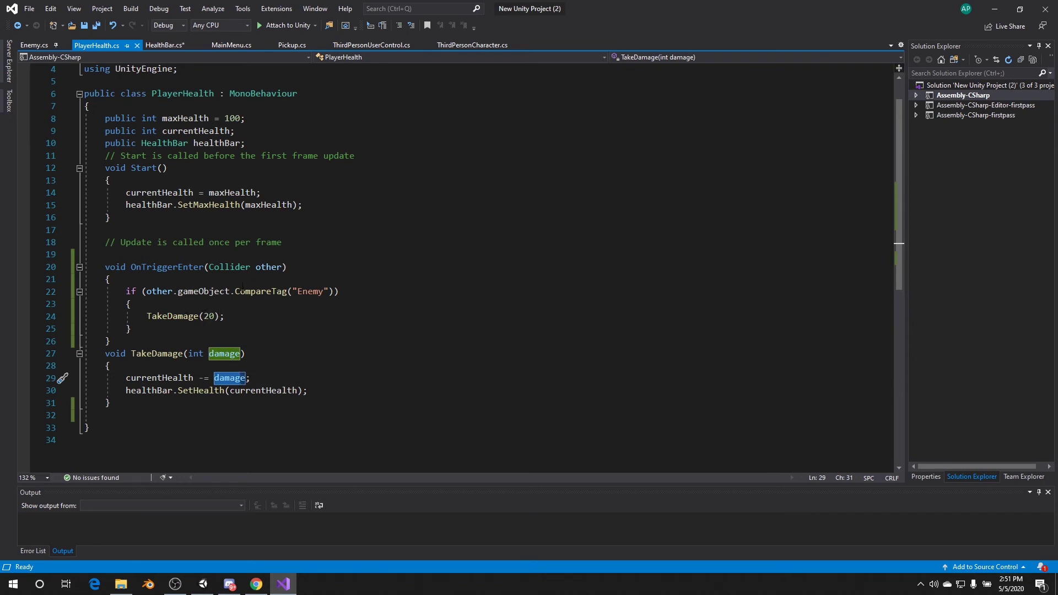
drag(296, 291, 300, 291)
text(E)
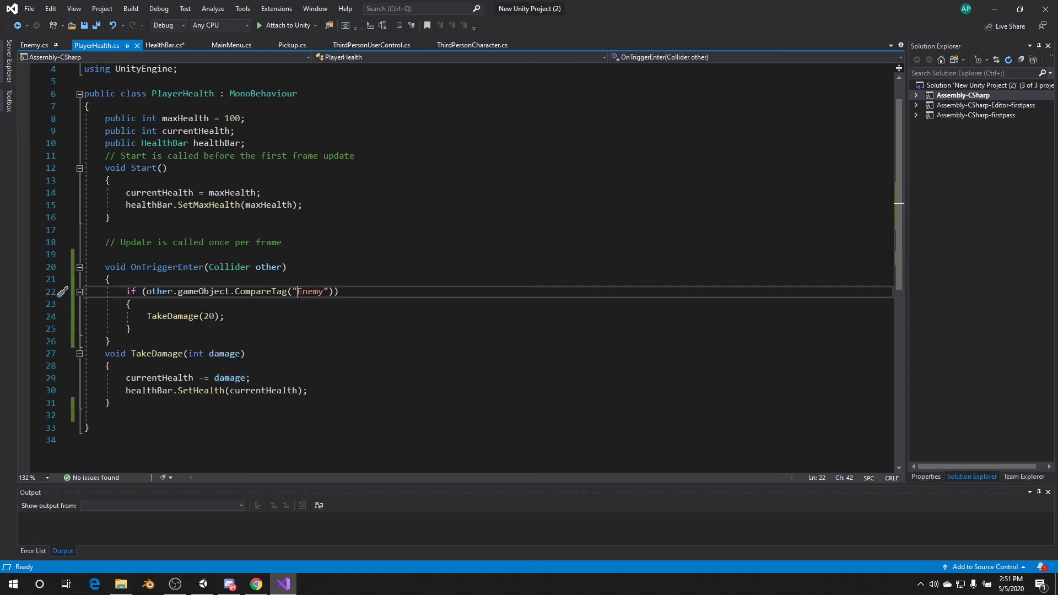
Review TakeDamage(20), the currentHealth subtraction and the healthBar.SetHealth(currentHealth) call
click(210, 316)
click(214, 377)
scroll(289, 363, down, 1)
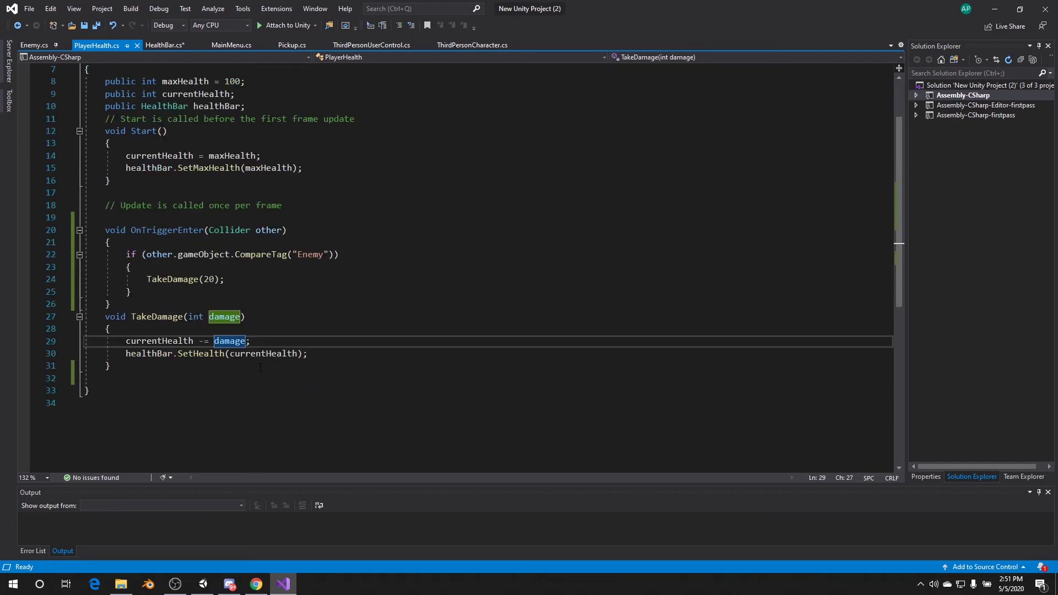
click(162, 353)
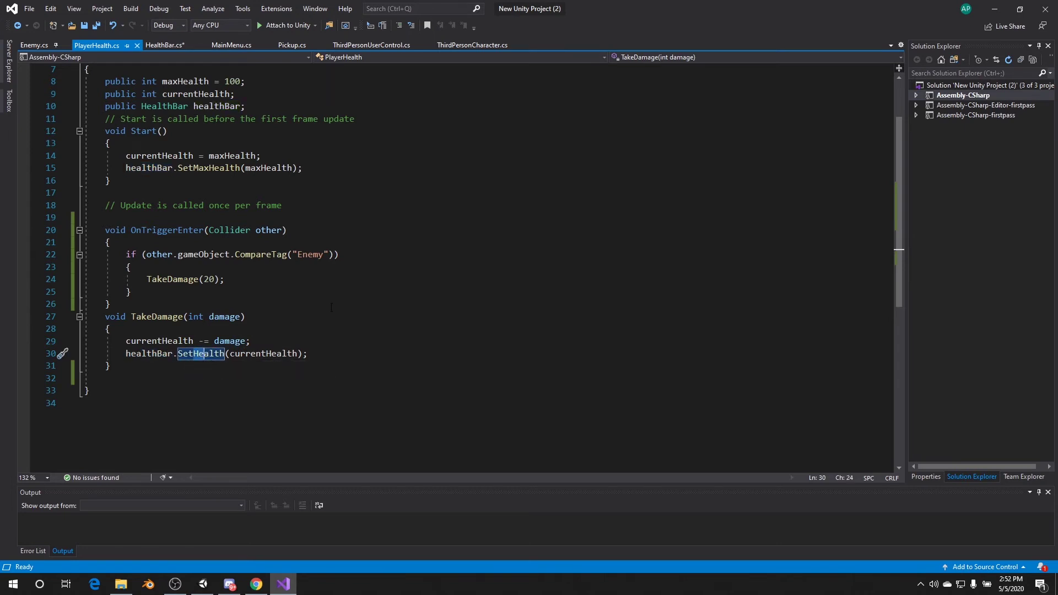
key(Up)
key(Up)
key(Up)
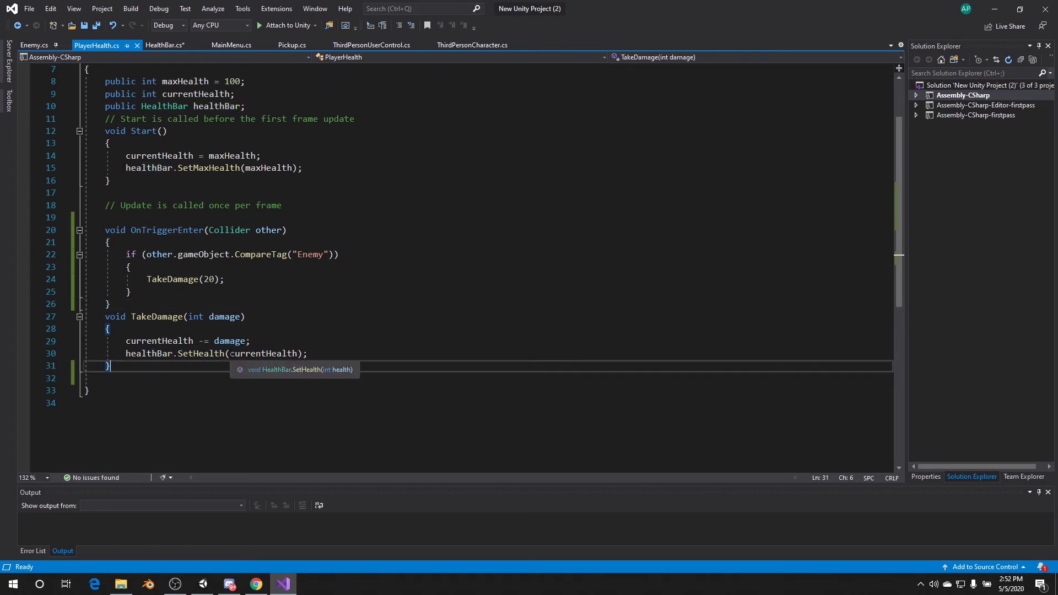
click(297, 353)
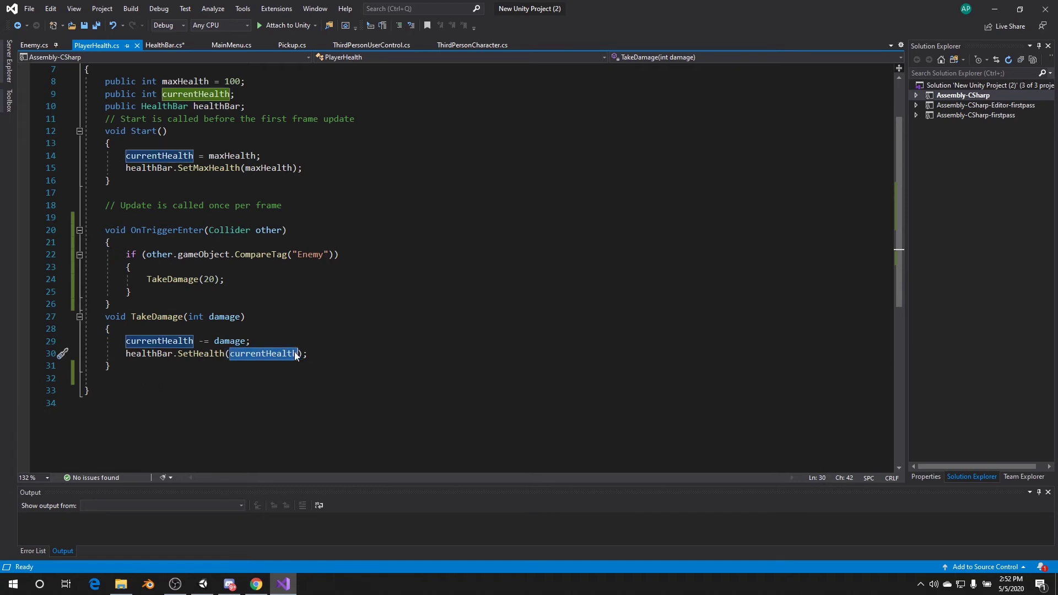
click(130, 341)
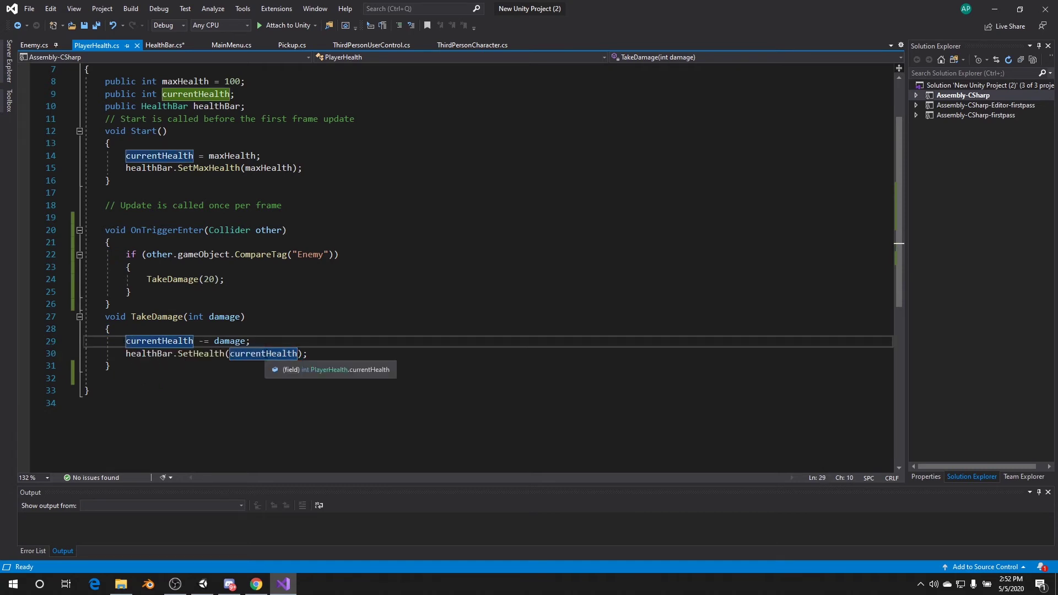
click(215, 341)
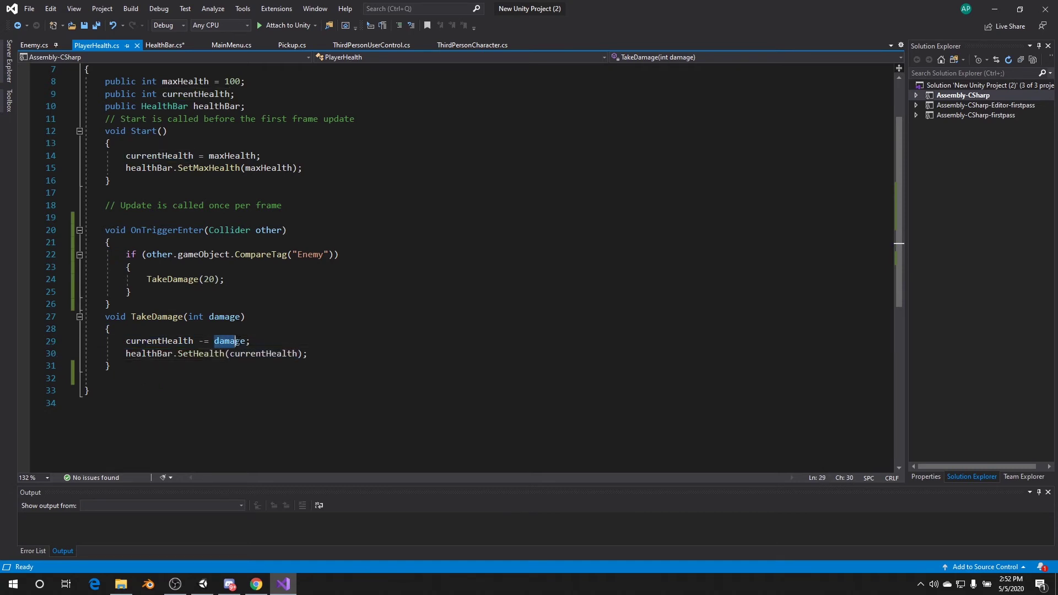
click(347, 341)
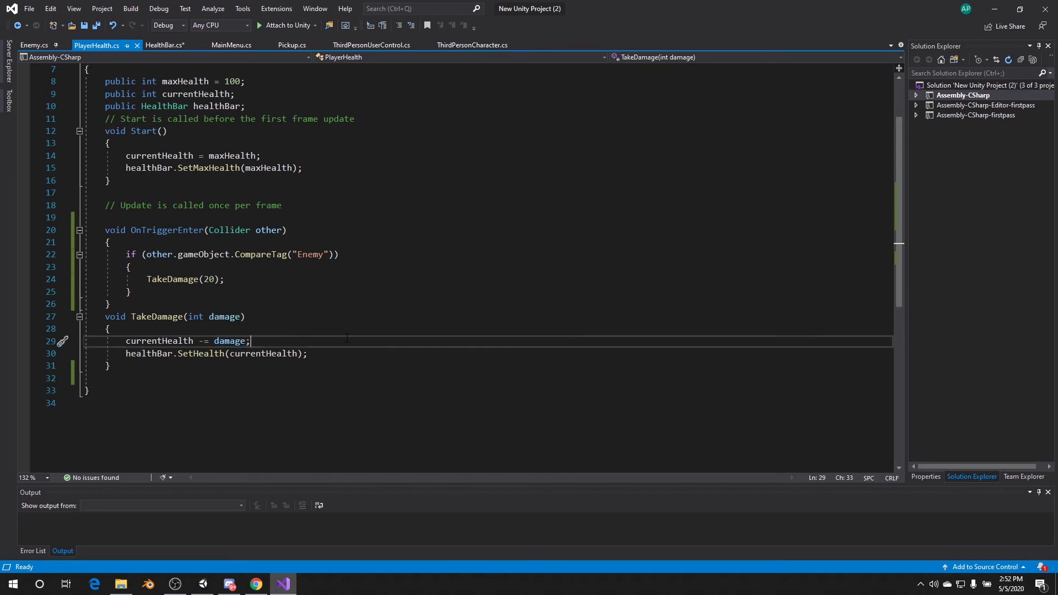
Save HealthBar.cs, recheck OnTriggerEnter in PlayerHealth.cs, and return to Unity
click(161, 42)
click(311, 291)
key(ctrl+z)
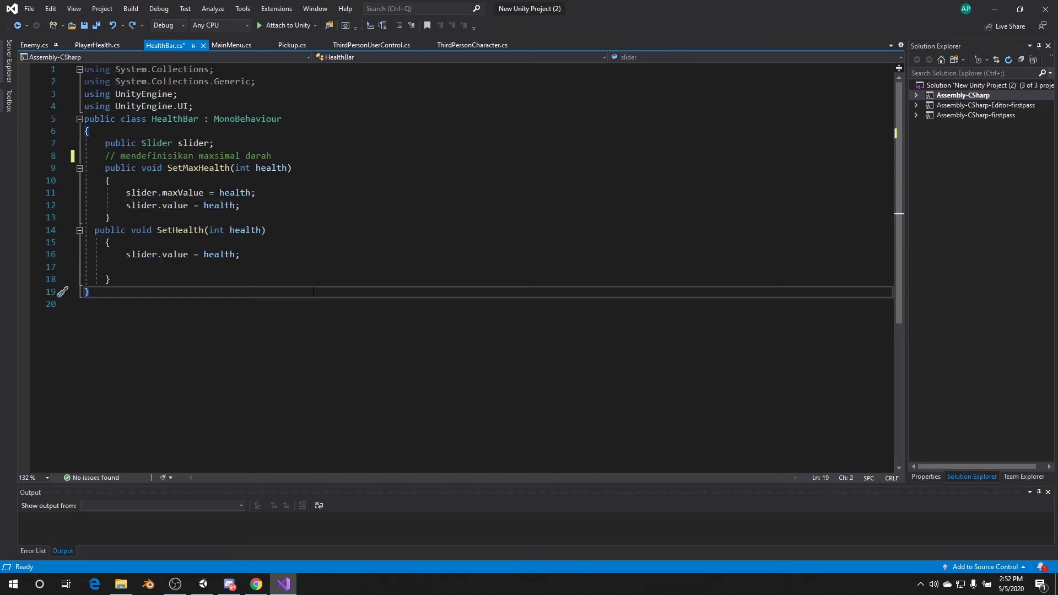
key(ctrl+s)
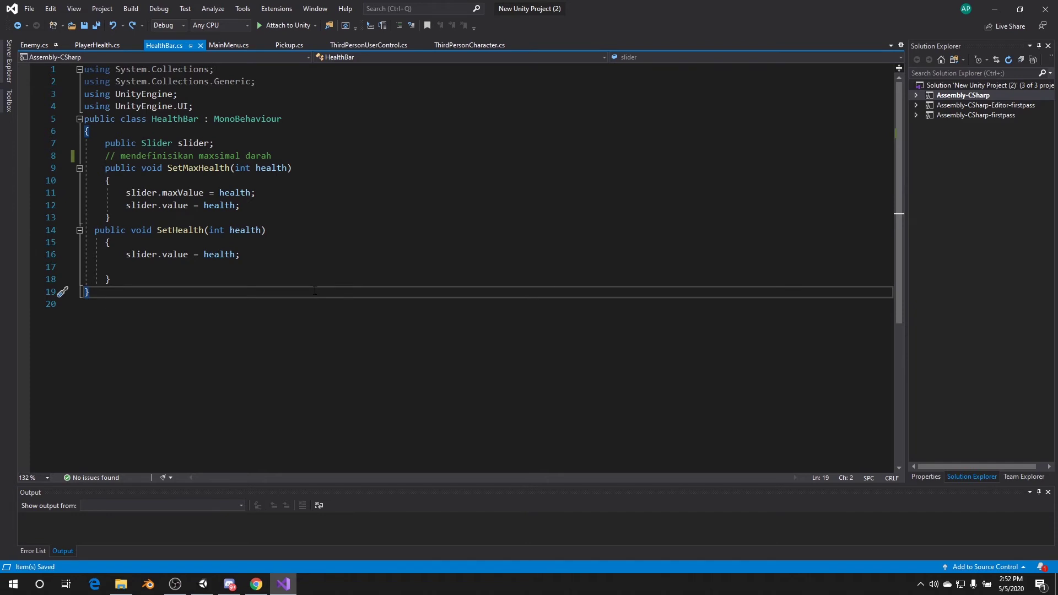
click(84, 45)
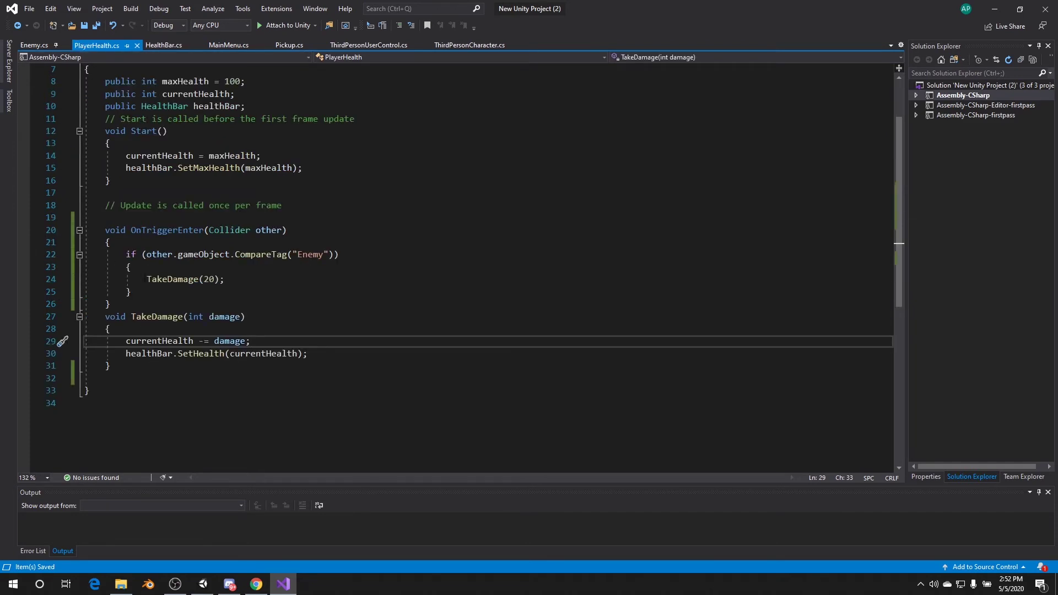
drag(134, 304, 84, 230)
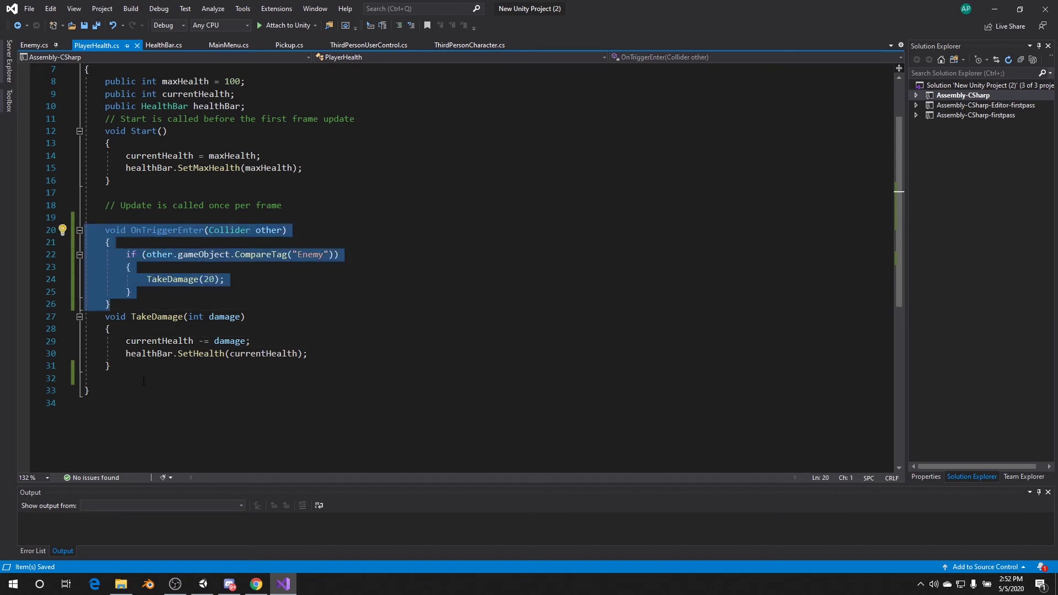
click(147, 44)
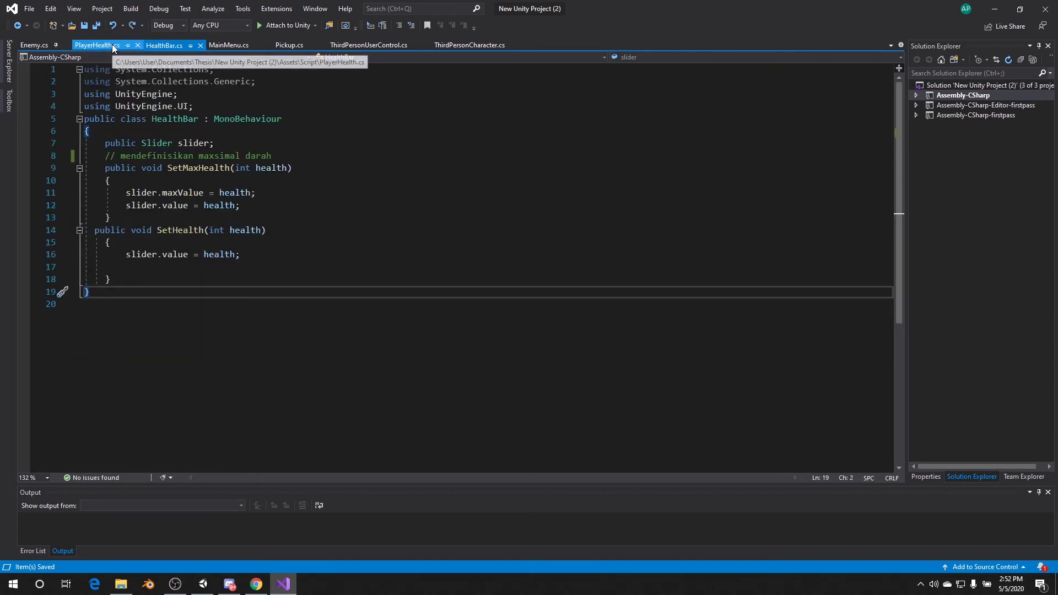
click(112, 46)
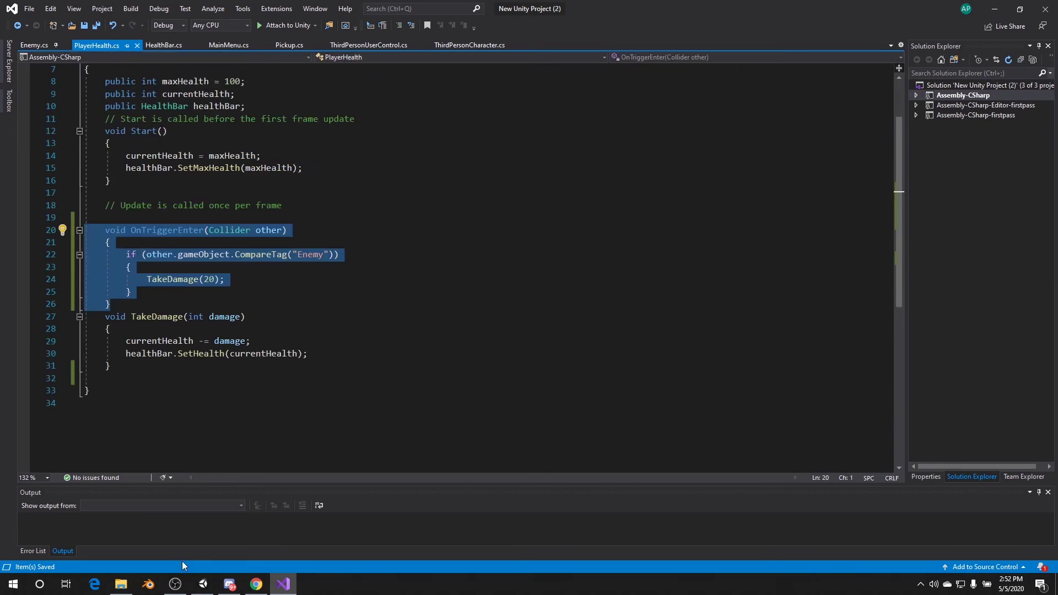
click(203, 585)
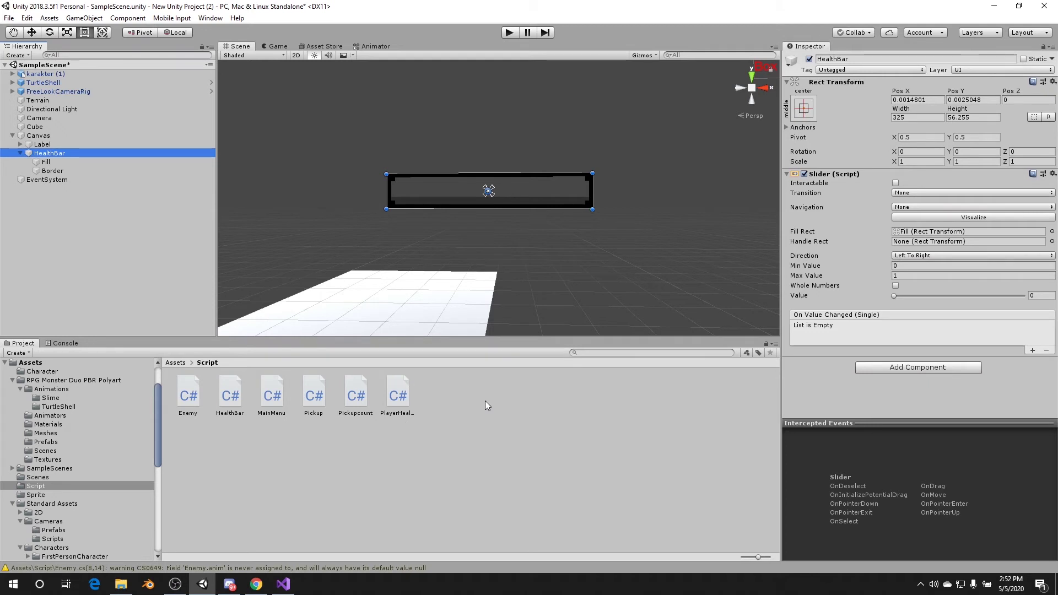
Attach the HealthBar script to the HealthBar object and assign the slider to its Slider field
click(222, 403)
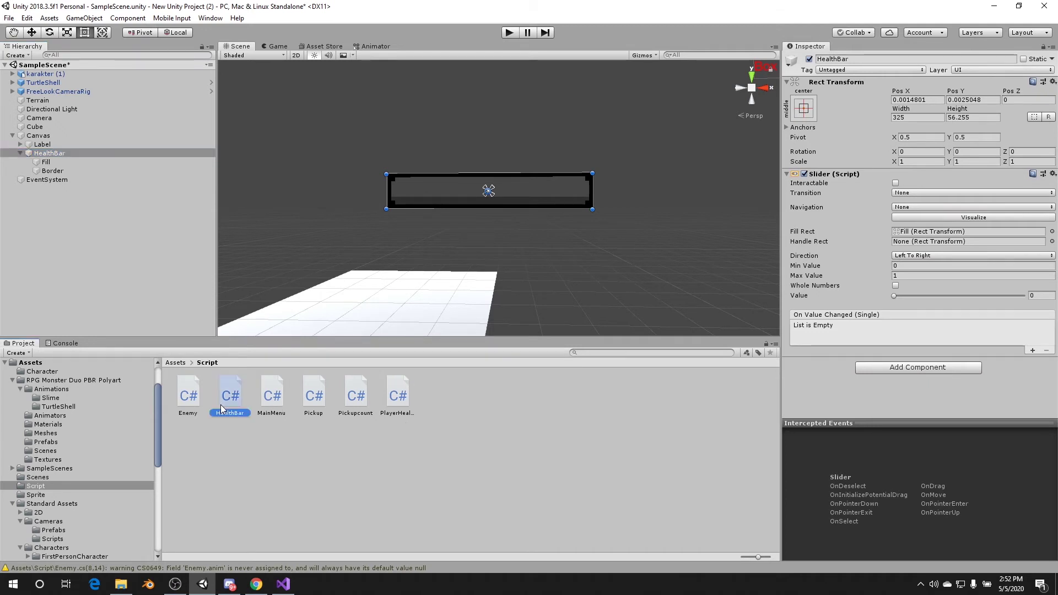
mouse_move(229, 398)
mouse_down()
mouse_move(64, 156)
mouse_move(51, 155)
mouse_up()
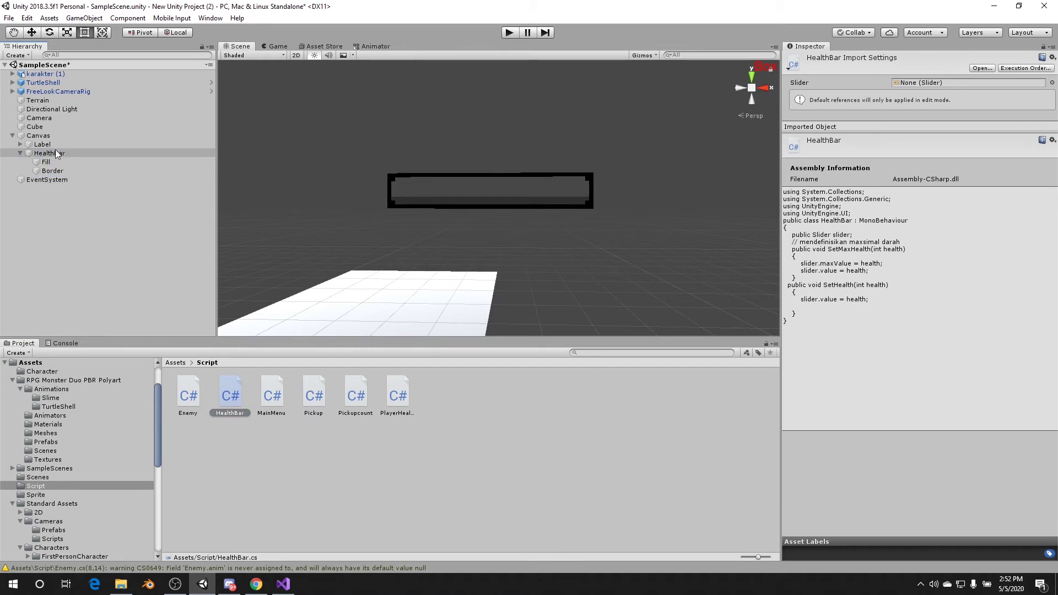
click(55, 150)
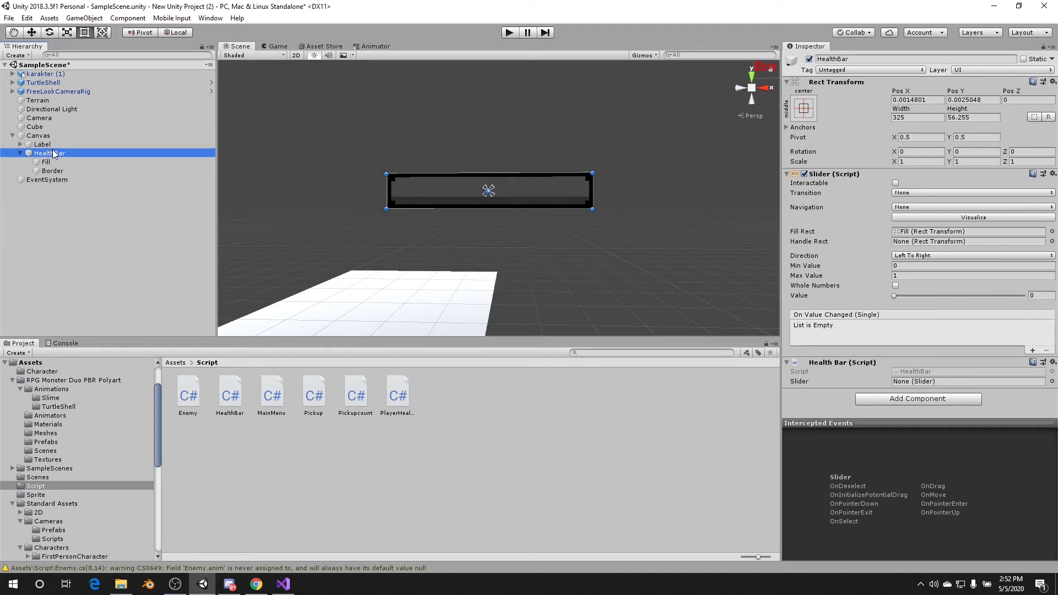
drag(53, 153, 909, 383)
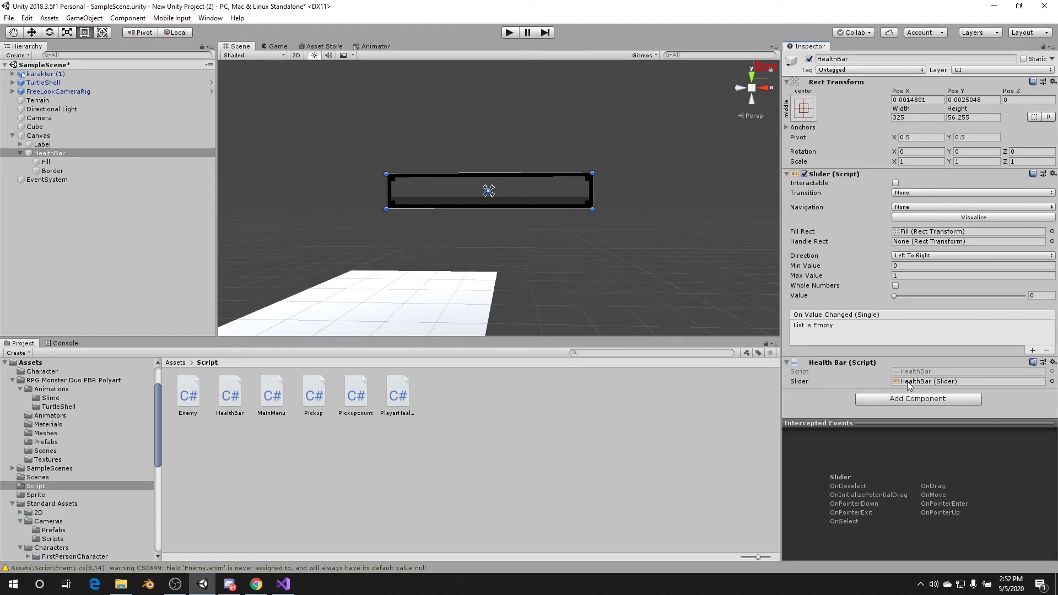
click(402, 404)
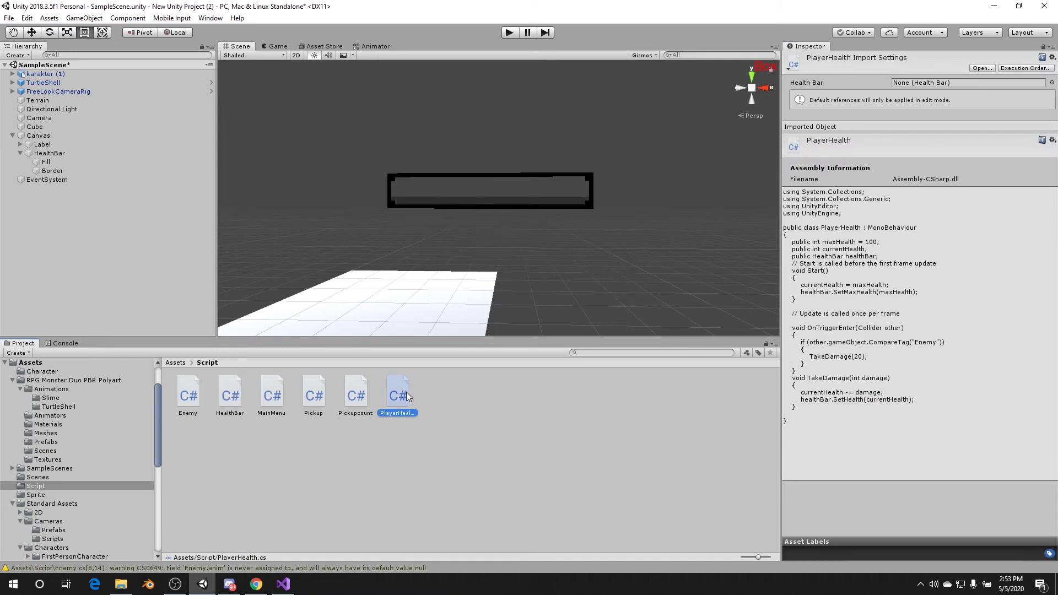
Add PlayerHealth to karakter (1) and remove the duplicate Player Health component
drag(399, 402, 54, 76)
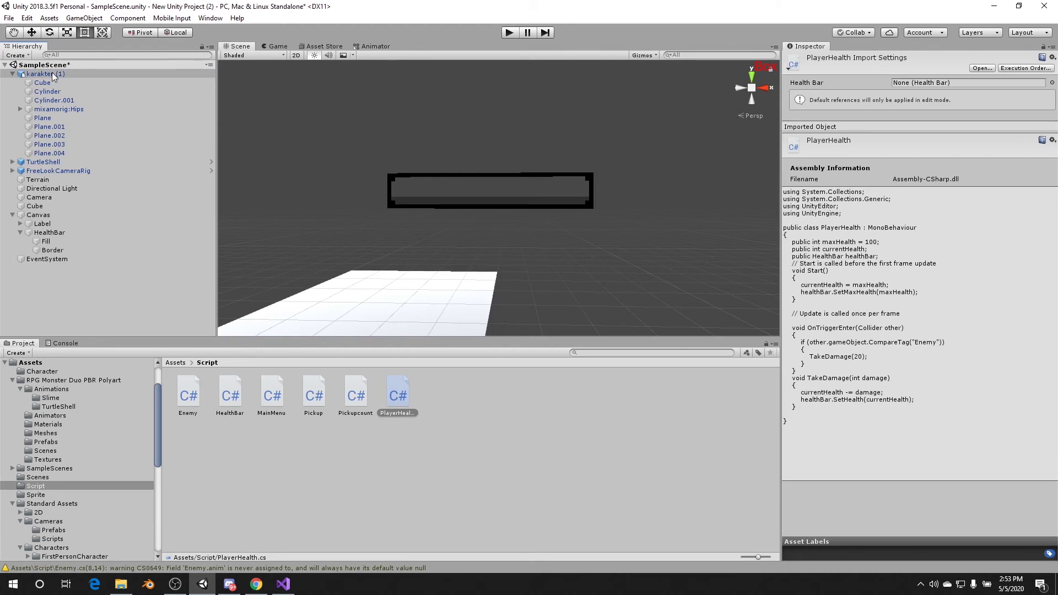
click(13, 74)
click(40, 74)
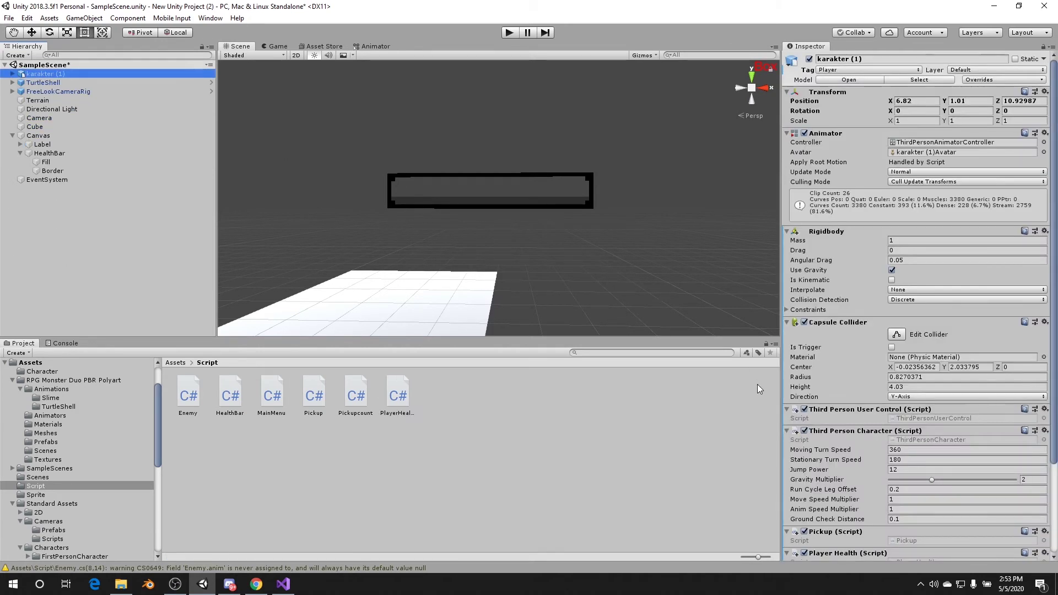
scroll(832, 417, down, 4)
click(841, 488)
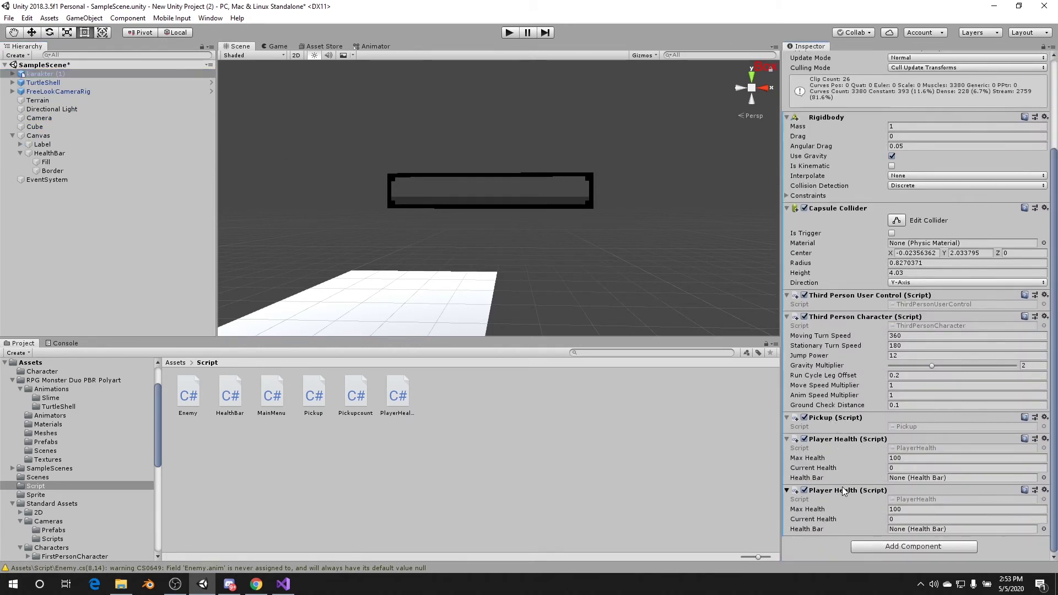
right_click(837, 526)
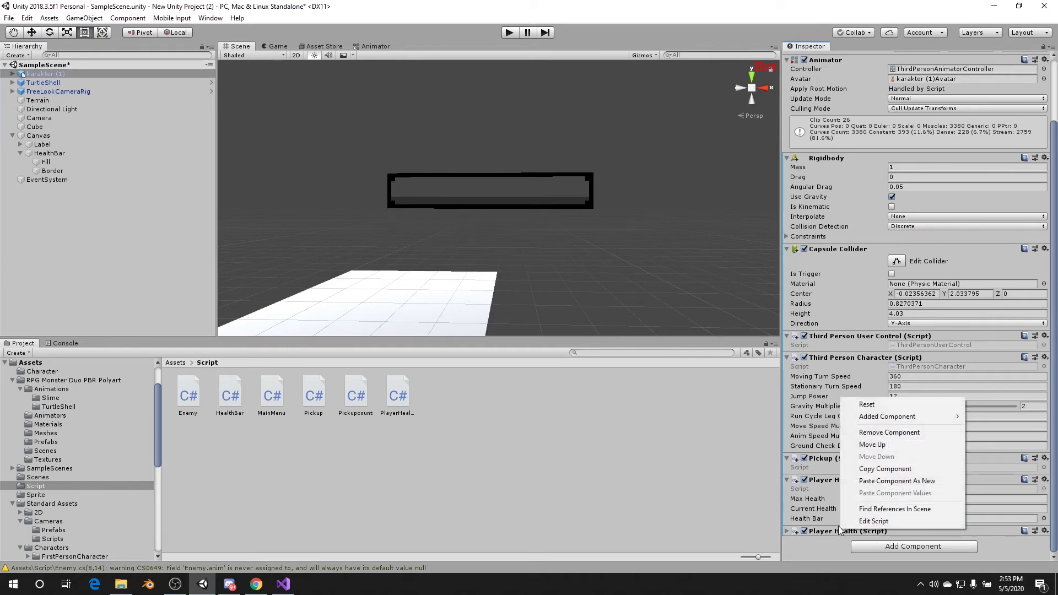
click(878, 433)
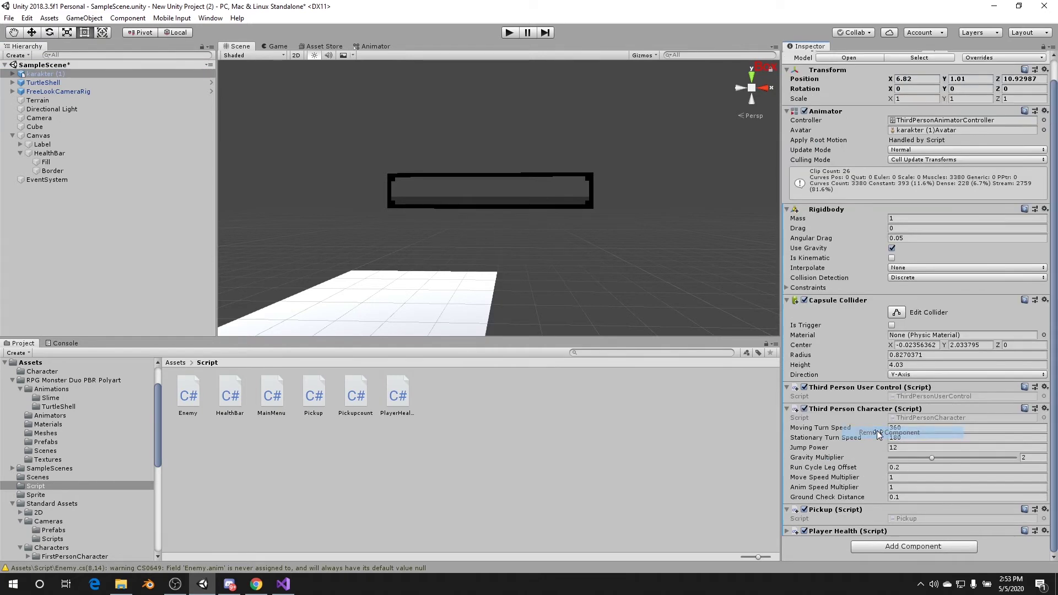
Assign the HealthBar object to the Player Health component's Health Bar field
click(791, 531)
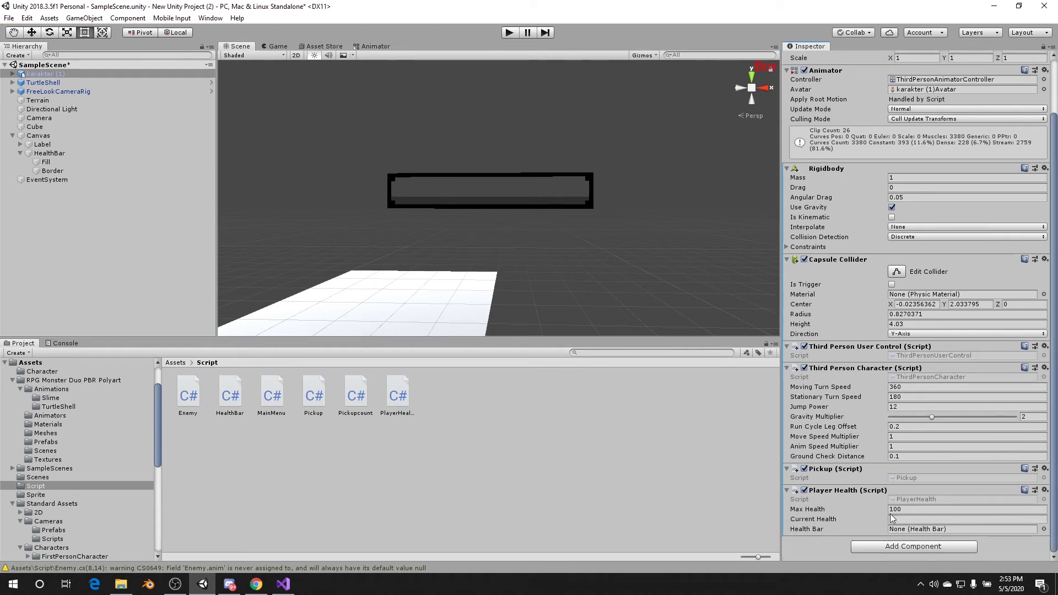
click(908, 509)
click(900, 519)
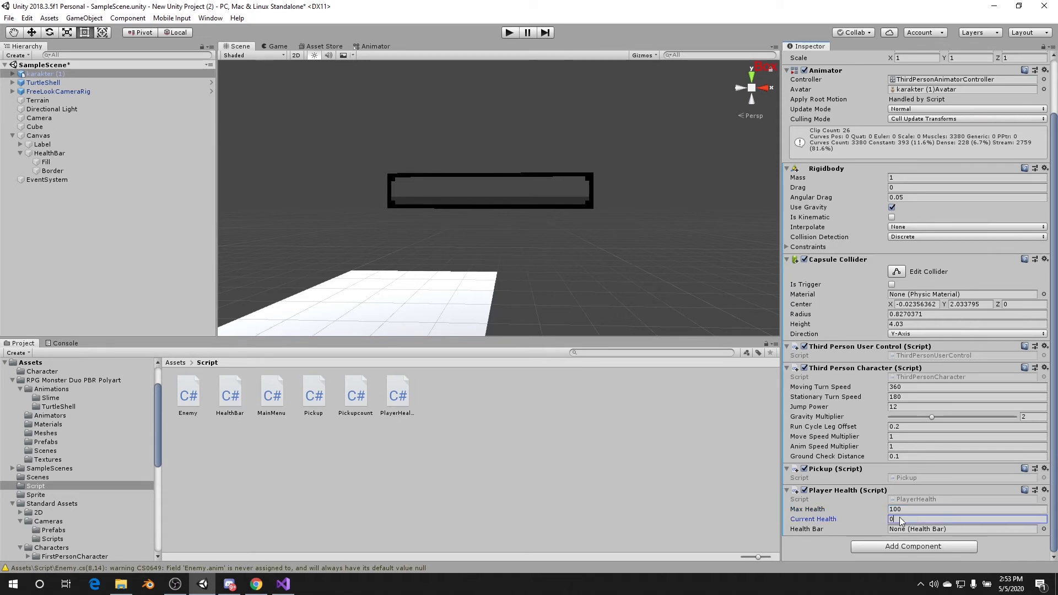
click(872, 530)
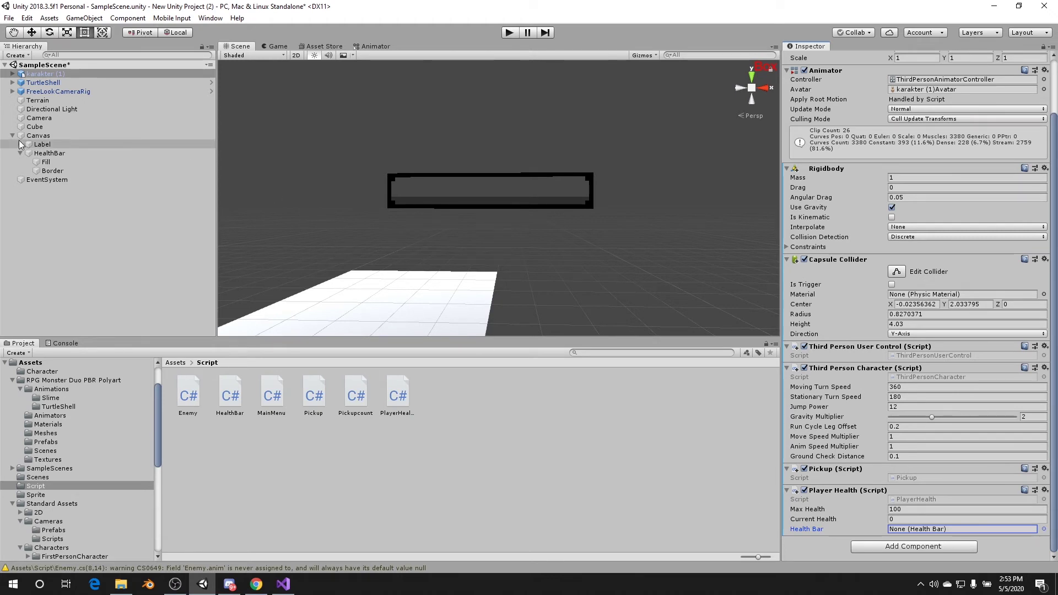
click(185, 205)
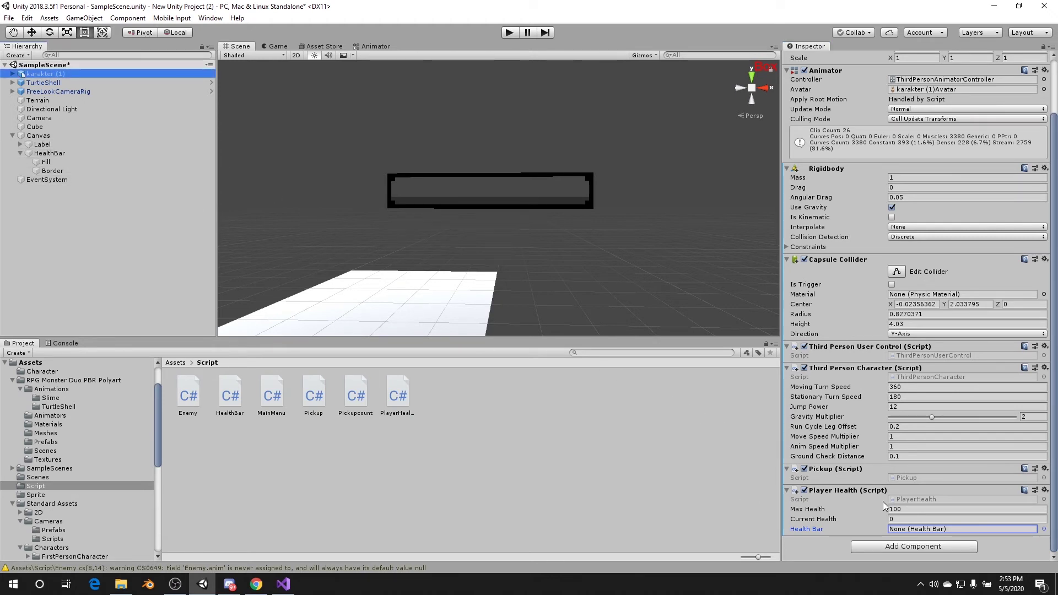
drag(53, 153, 947, 527)
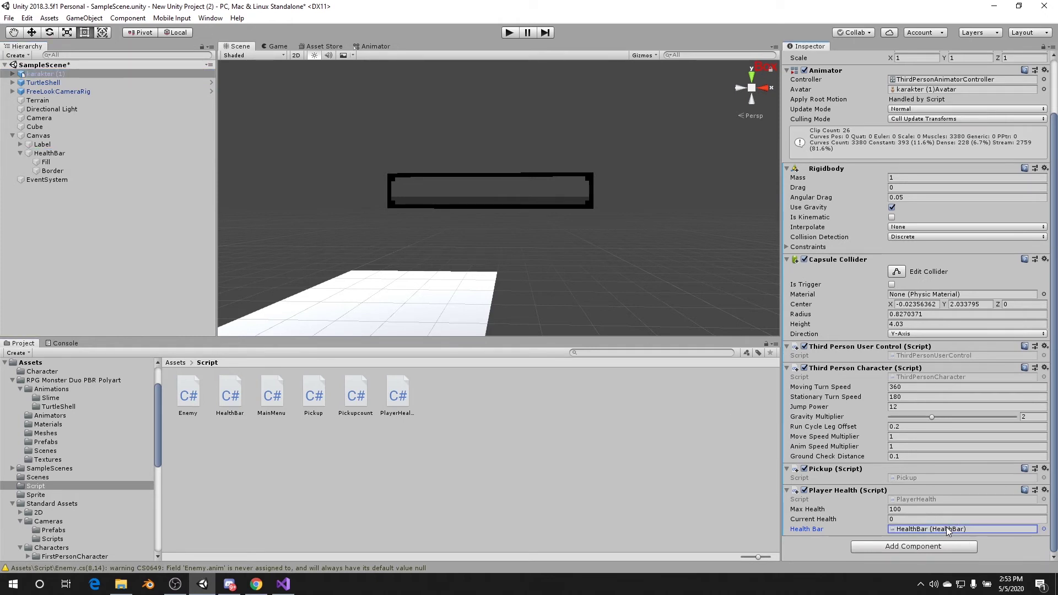
click(896, 529)
Play-test by walking the character with W and D into the turtle shell, then stop
click(508, 33)
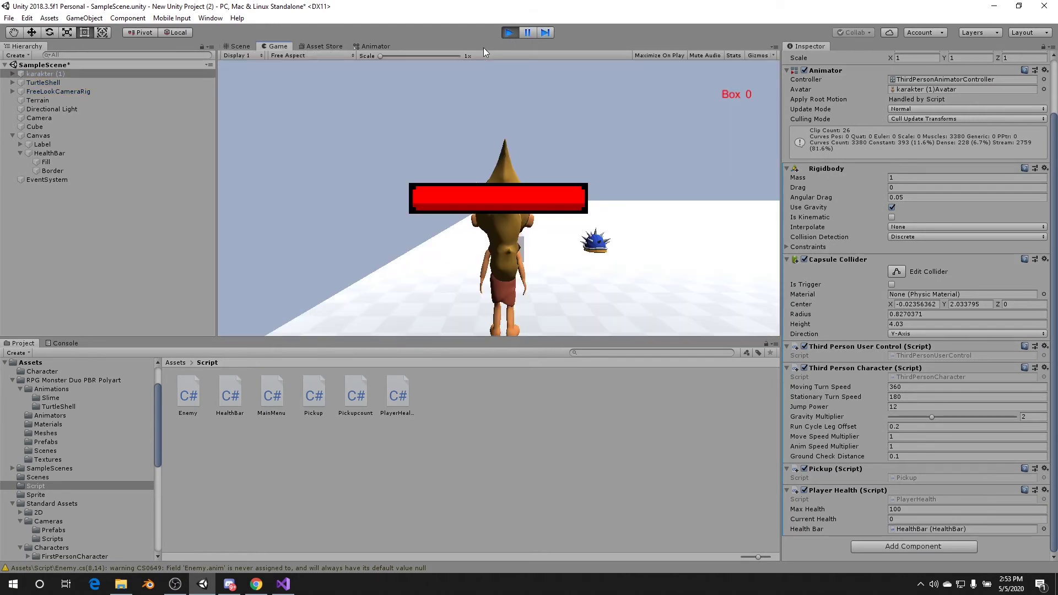
key(w)
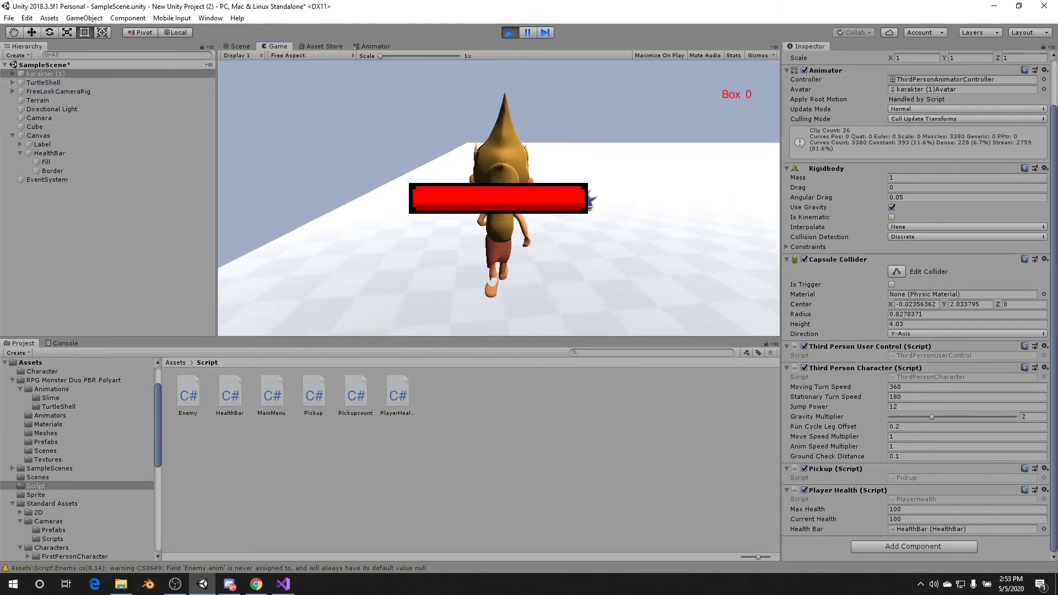
key(w)
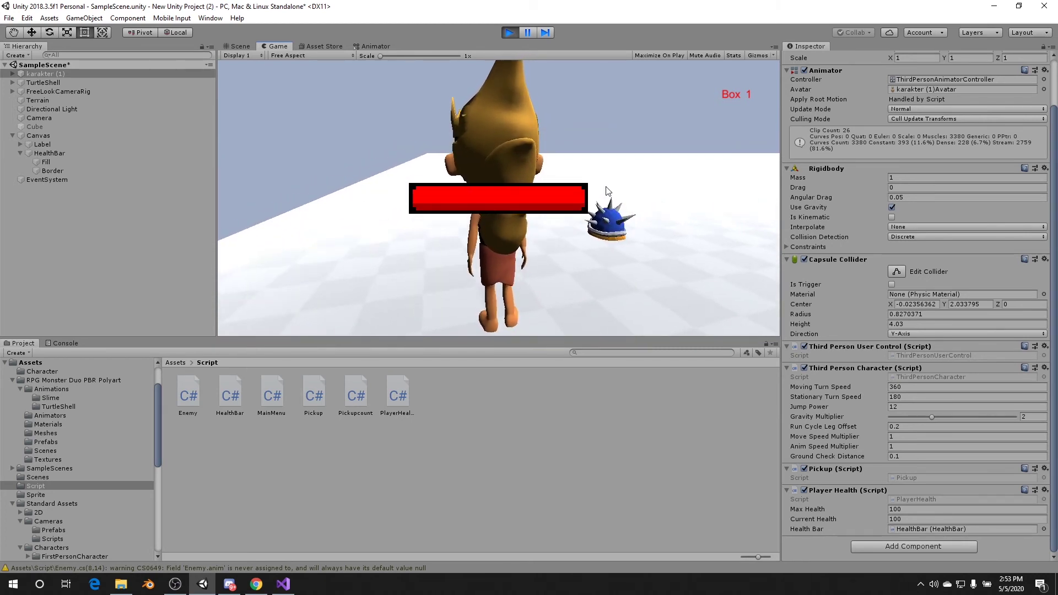
key(d)
key(w)
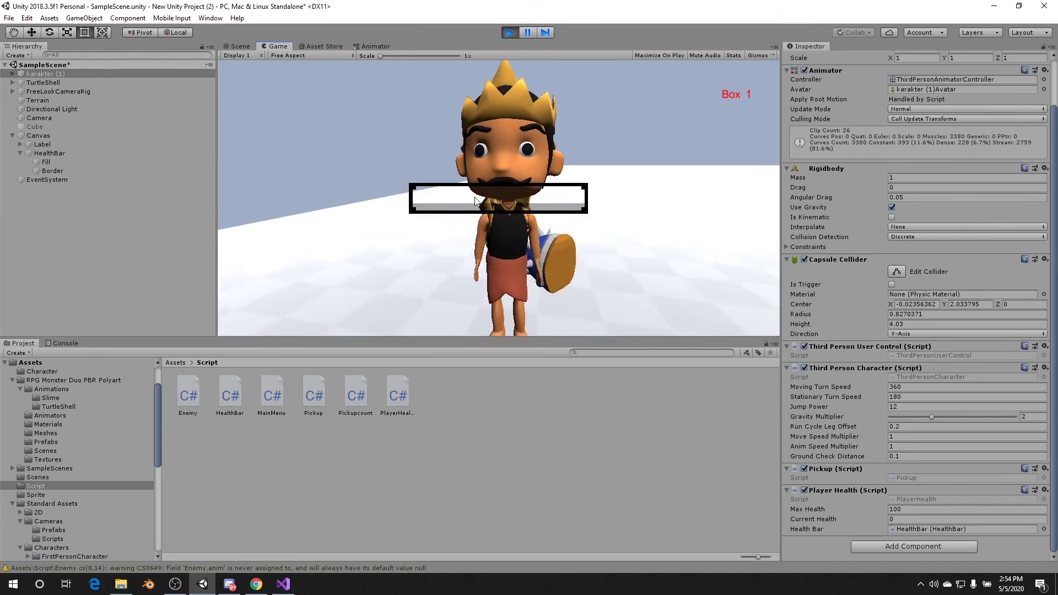
click(513, 35)
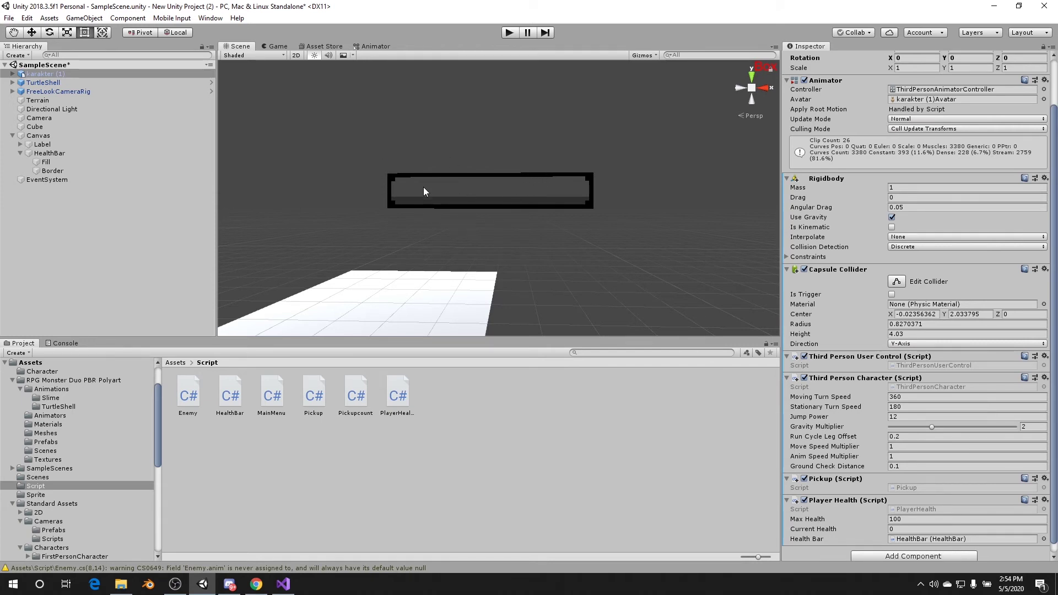
click(283, 587)
click(194, 393)
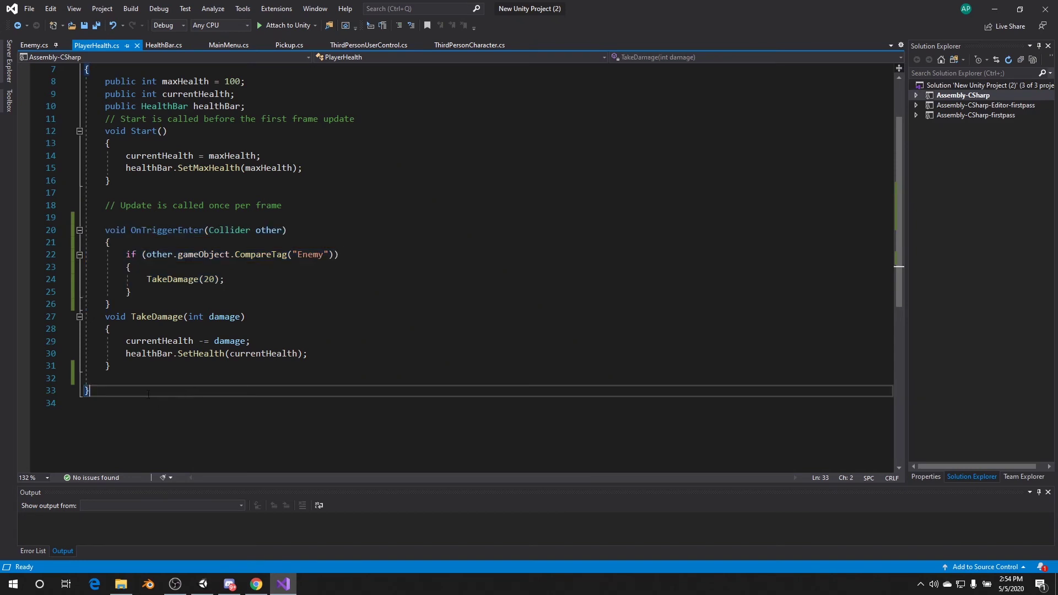
click(264, 378)
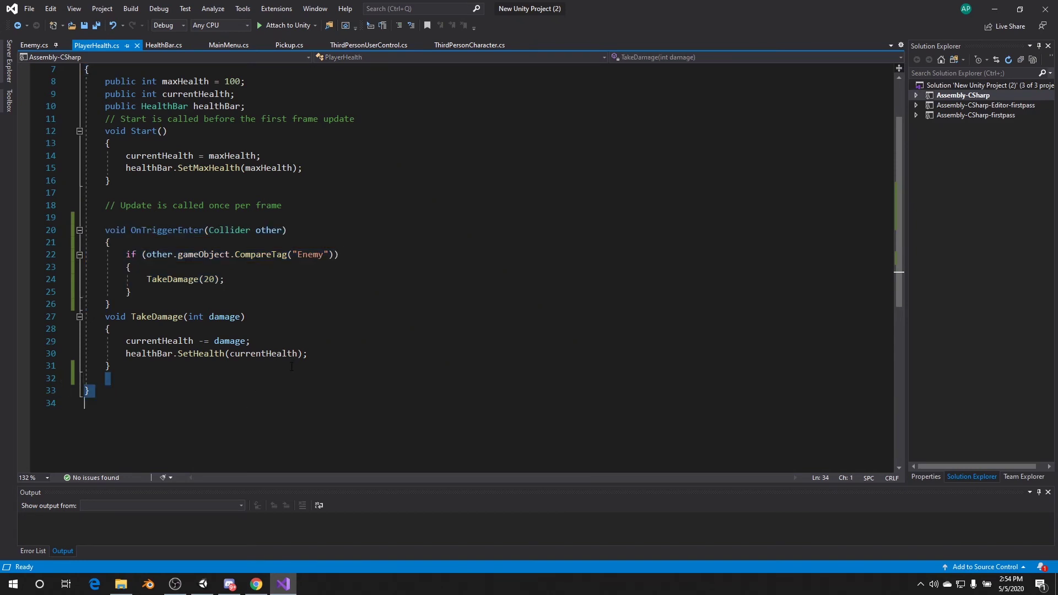
click(308, 353)
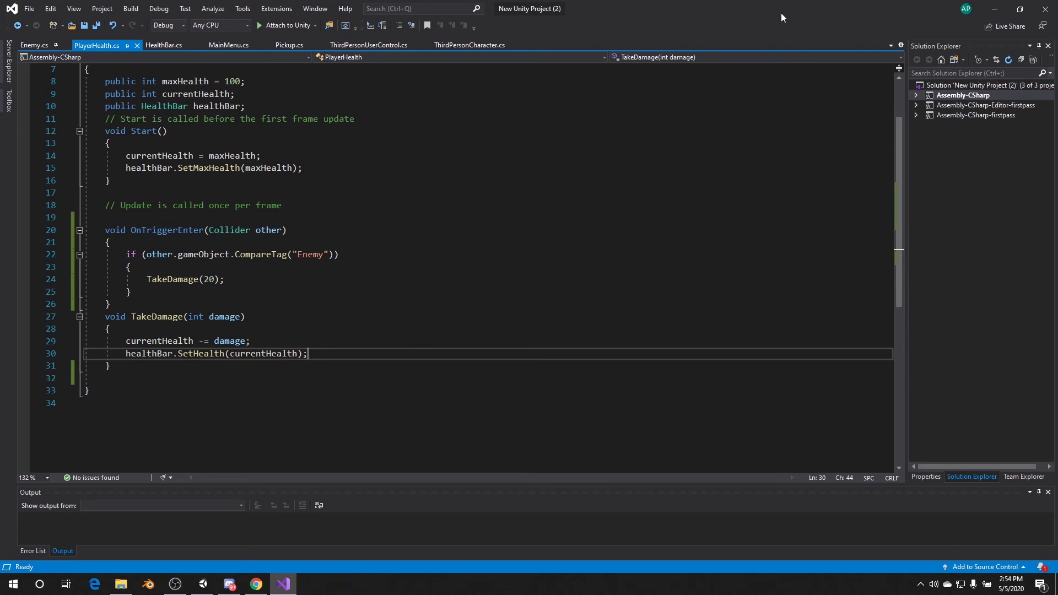
click(994, 8)
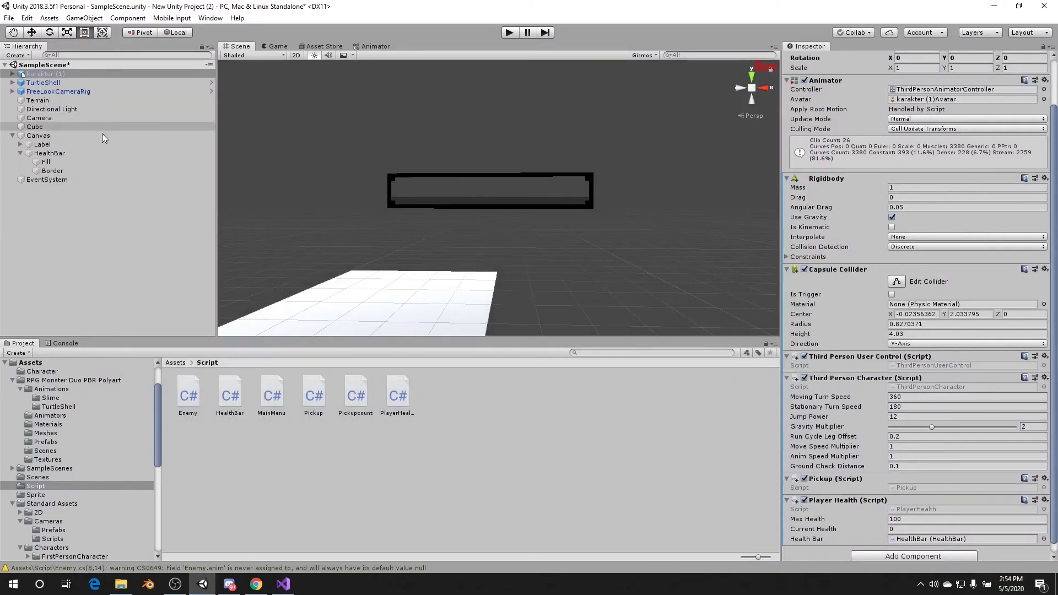
Move the HealthBar slider to the canvas's top-left corner
click(20, 153)
click(20, 153)
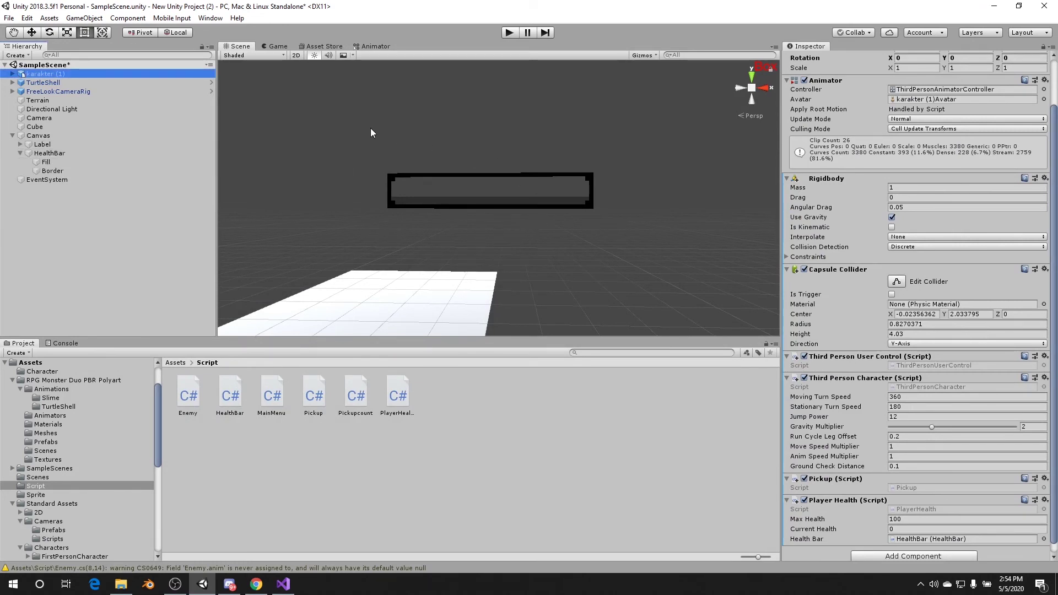
right_drag(484, 235, 434, 224)
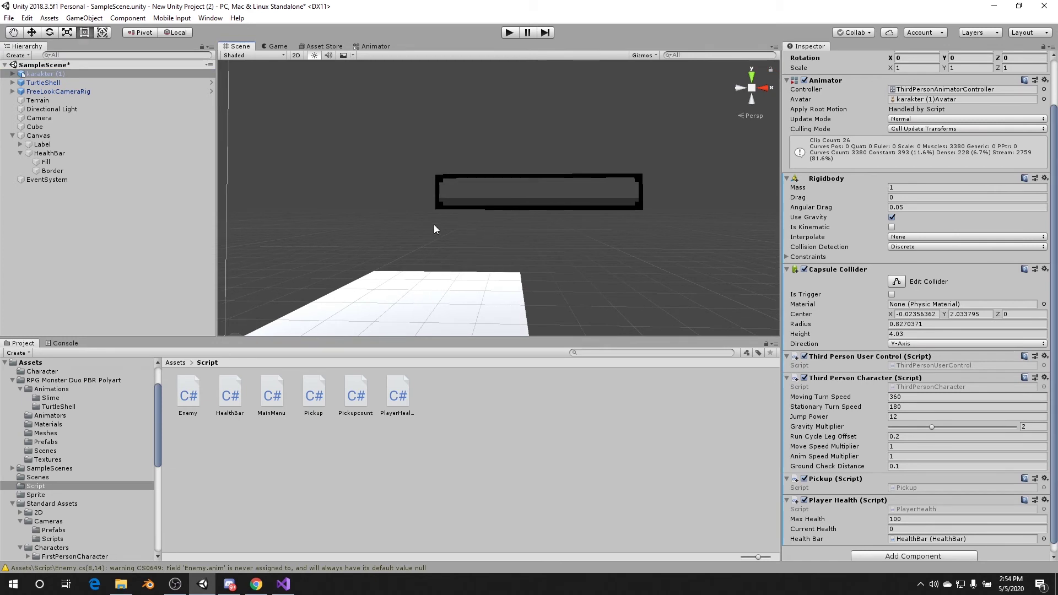
click(37, 156)
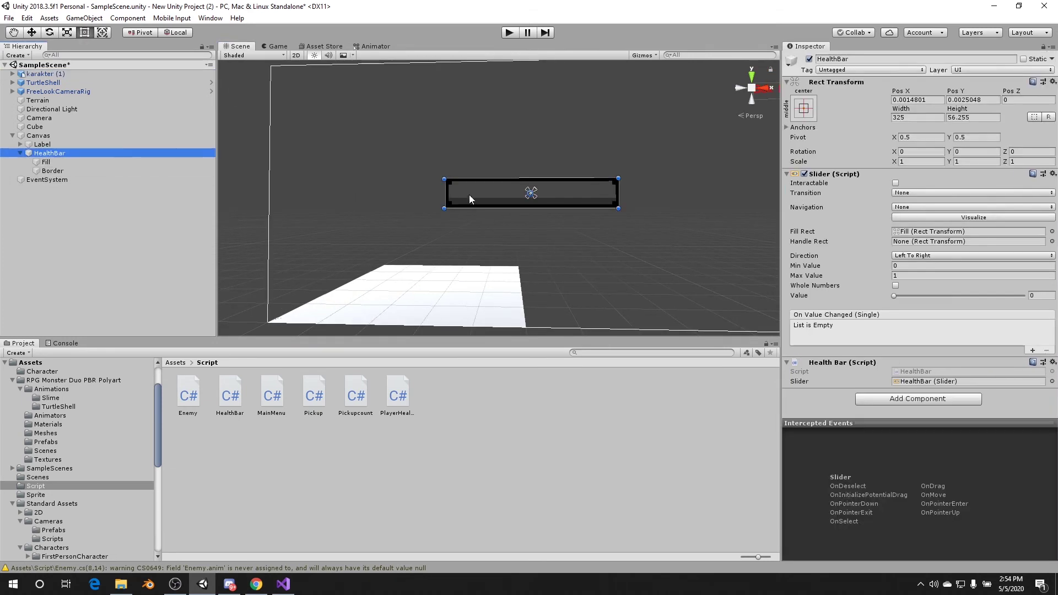
drag(468, 194, 293, 85)
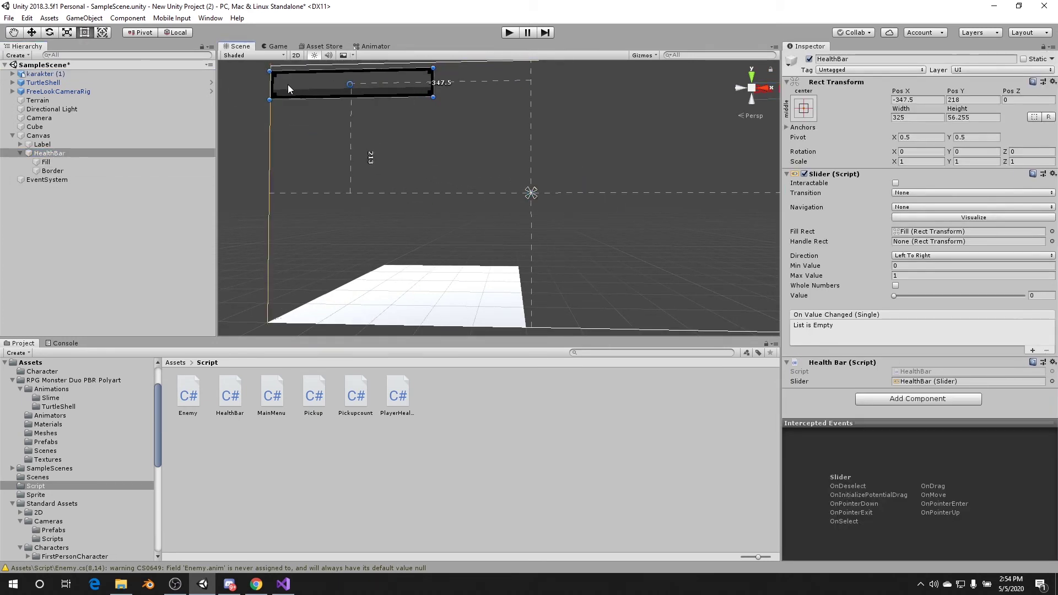
scroll(385, 181, up, 3)
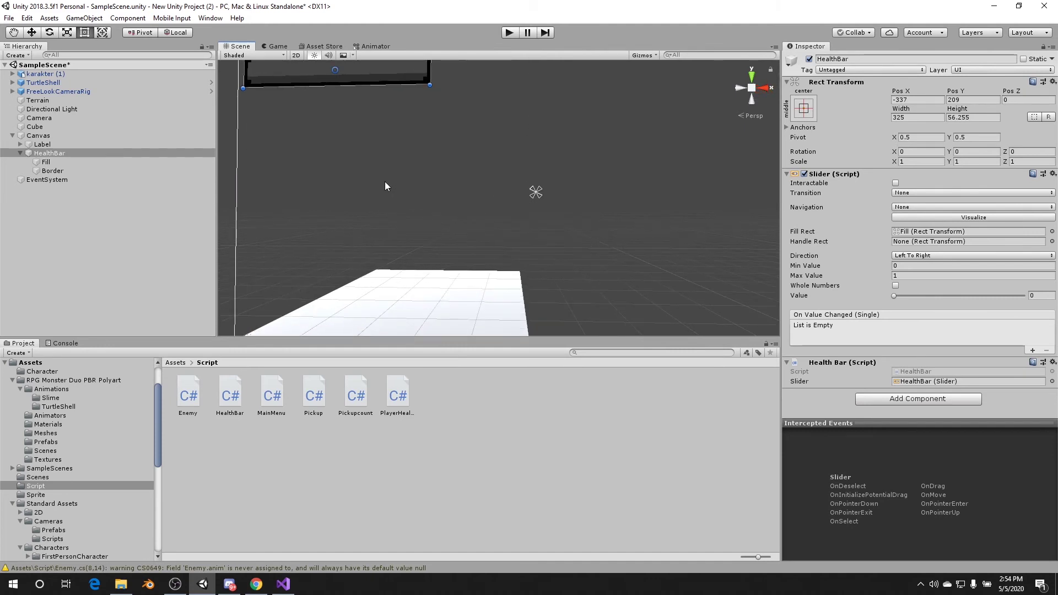
Select karakter (1) and frame it in the Scene view with F
click(33, 153)
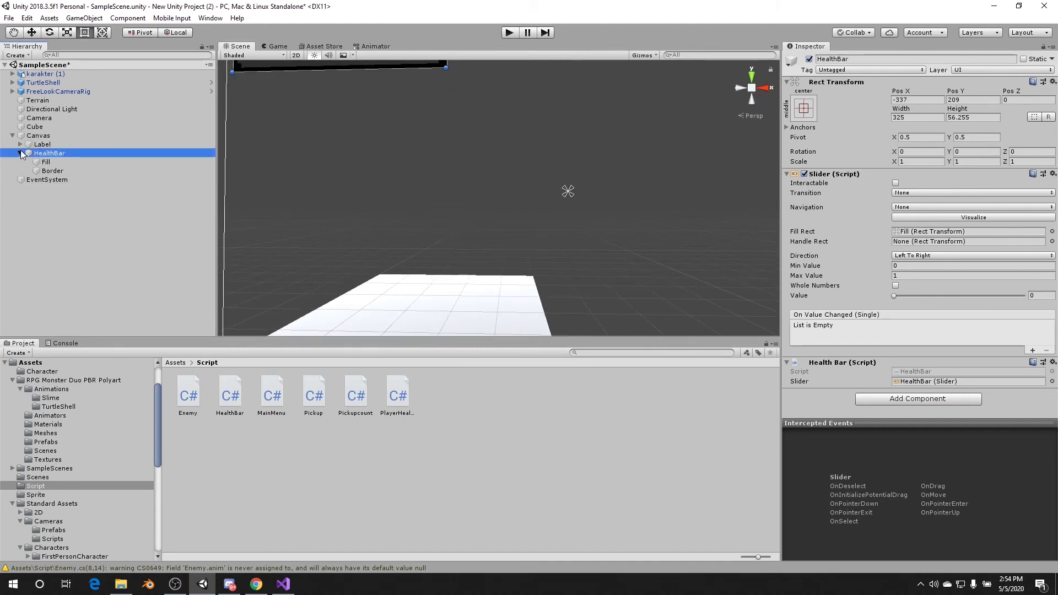
click(20, 153)
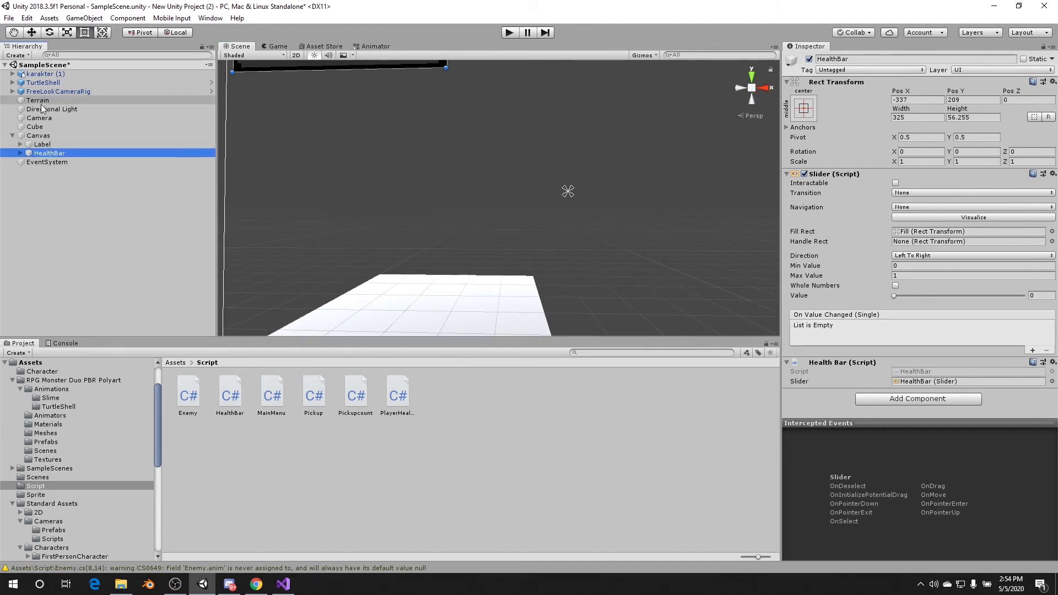
click(38, 136)
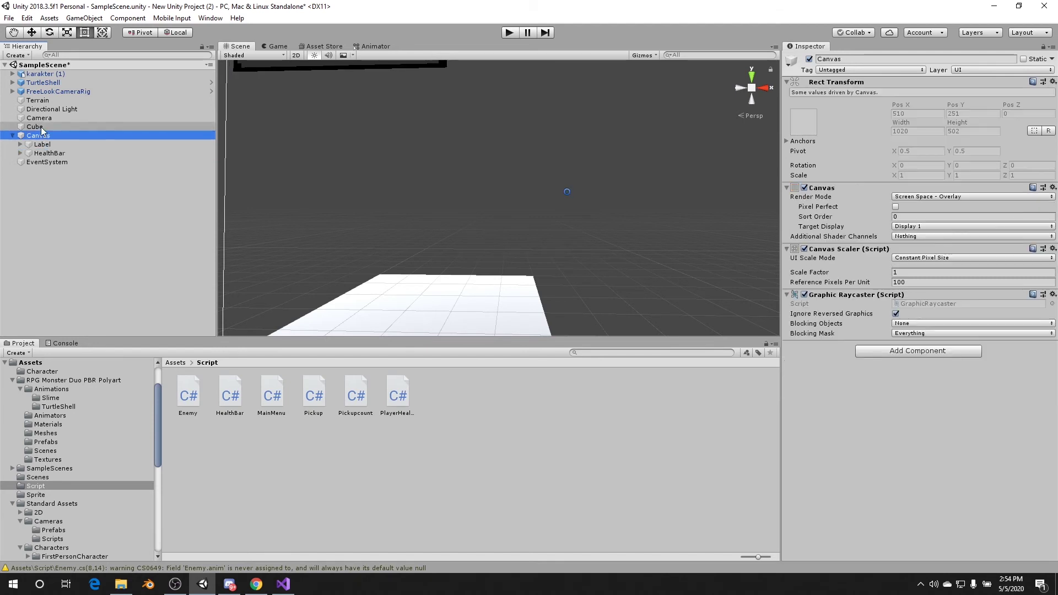
click(35, 127)
click(42, 144)
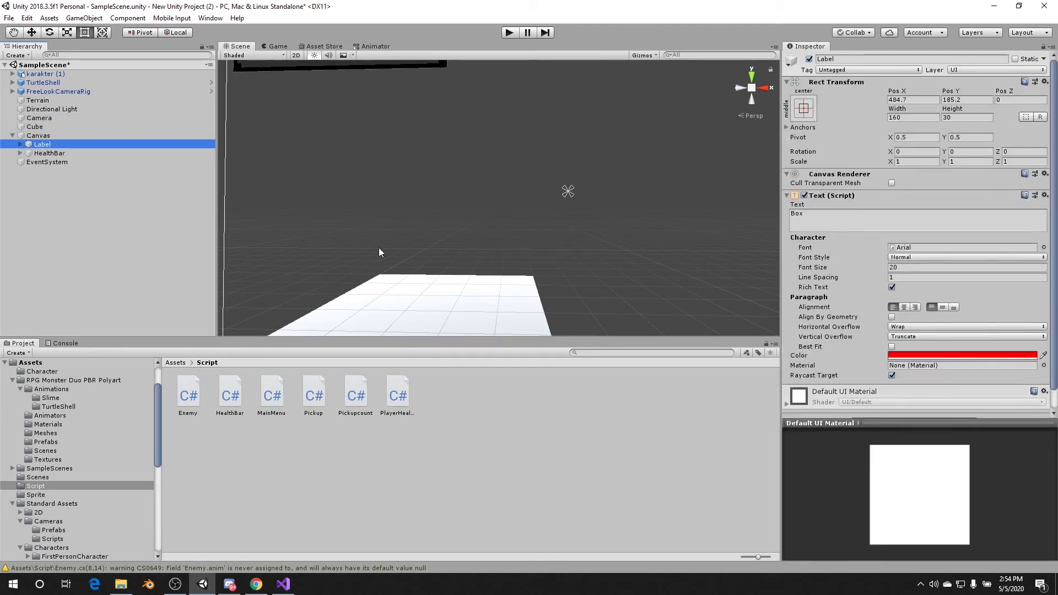
click(40, 73)
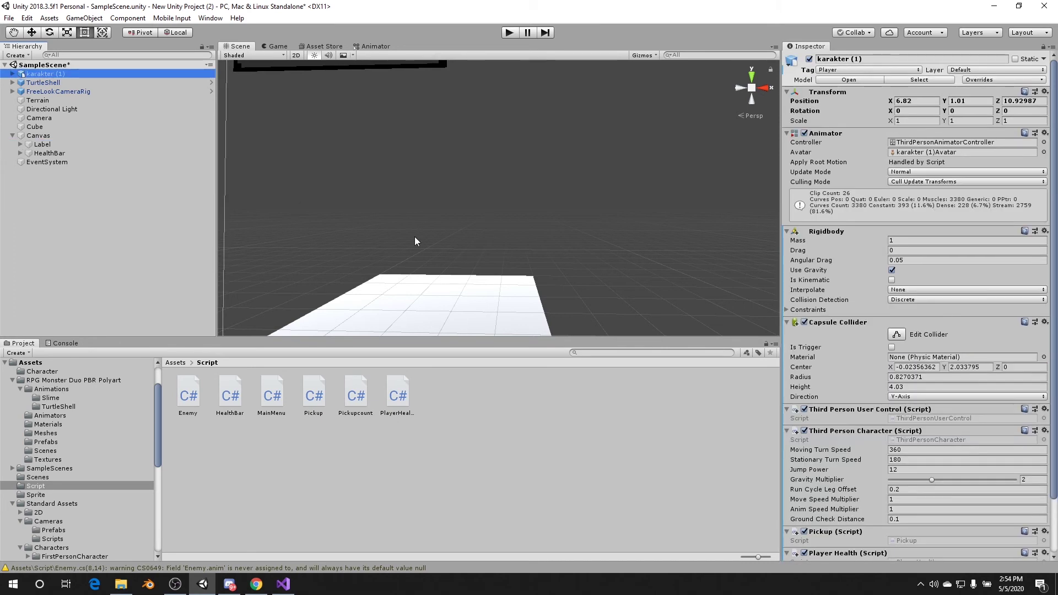
key(f)
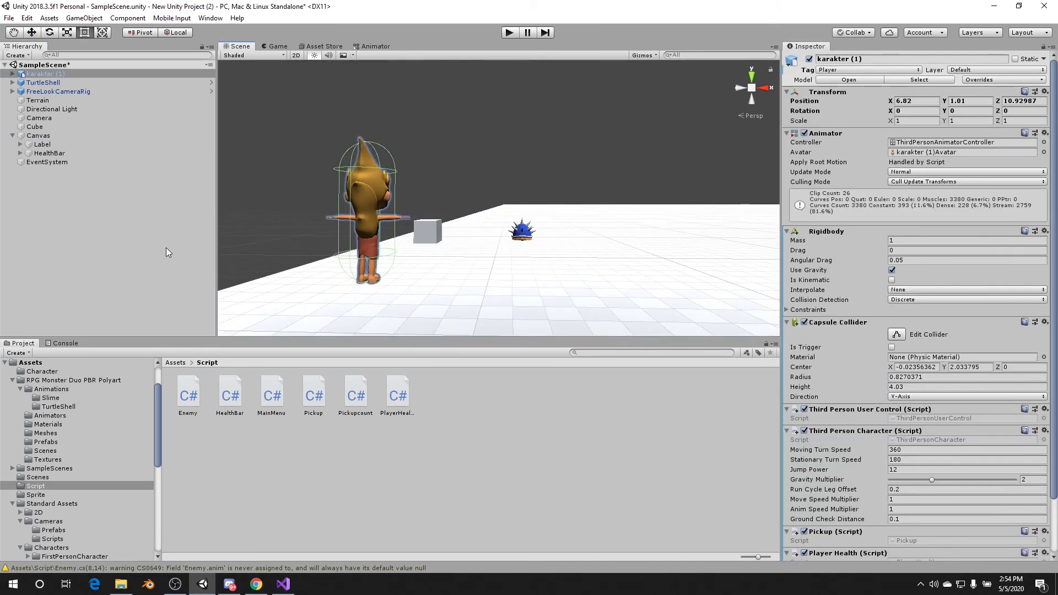
Create a 3D Capsule and move it down beside the spiky shell
click(84, 18)
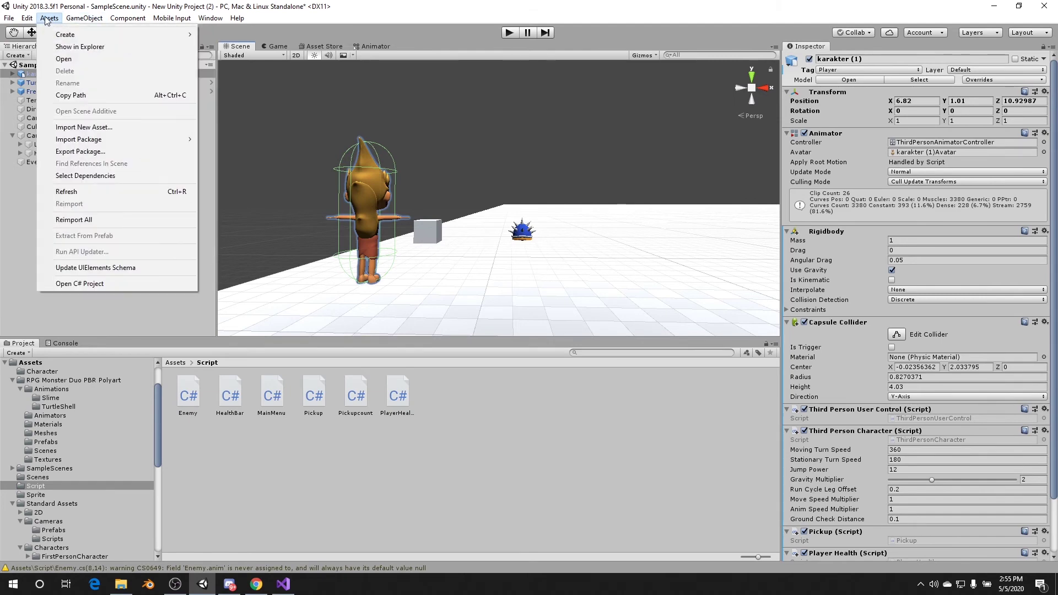
click(77, 17)
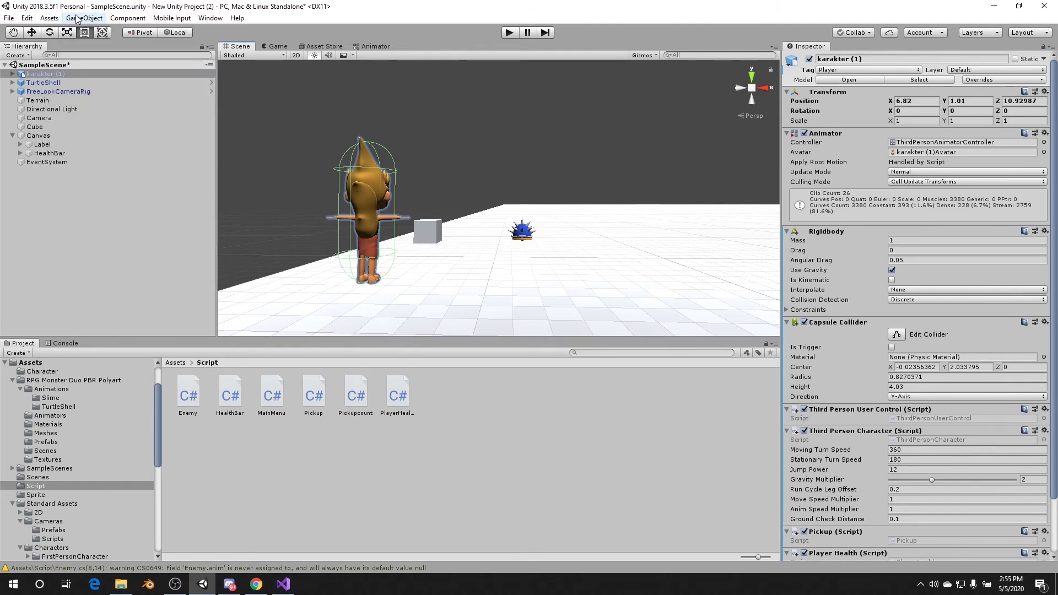
click(77, 17)
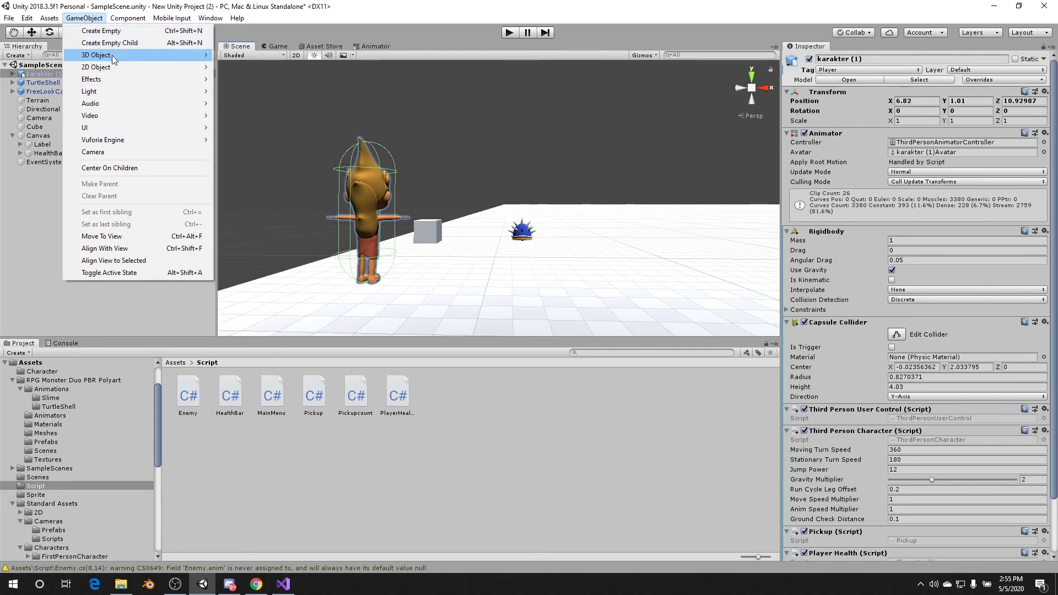
mouse_move(111, 54)
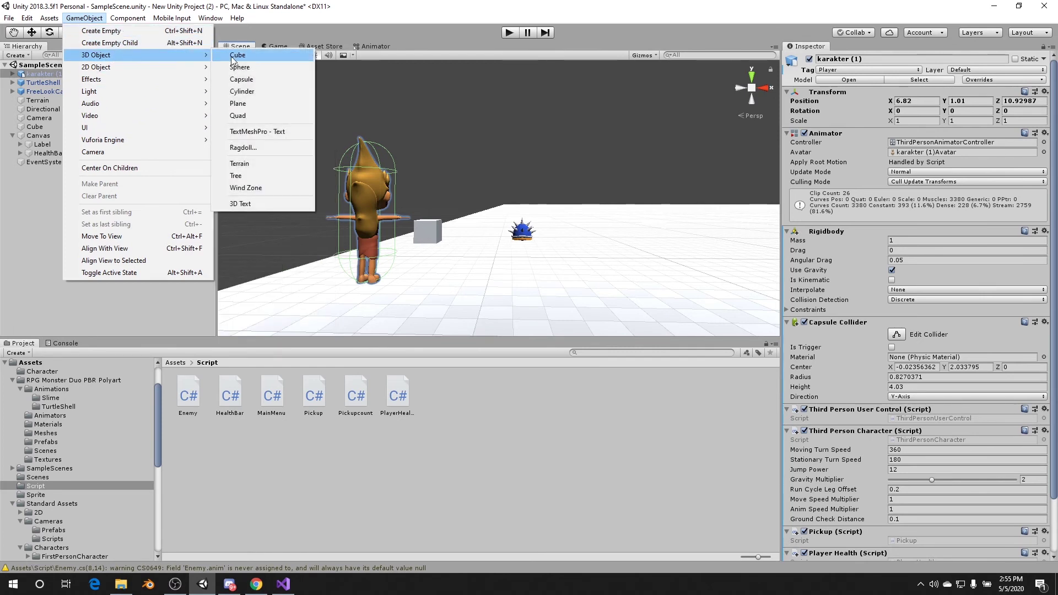
click(254, 79)
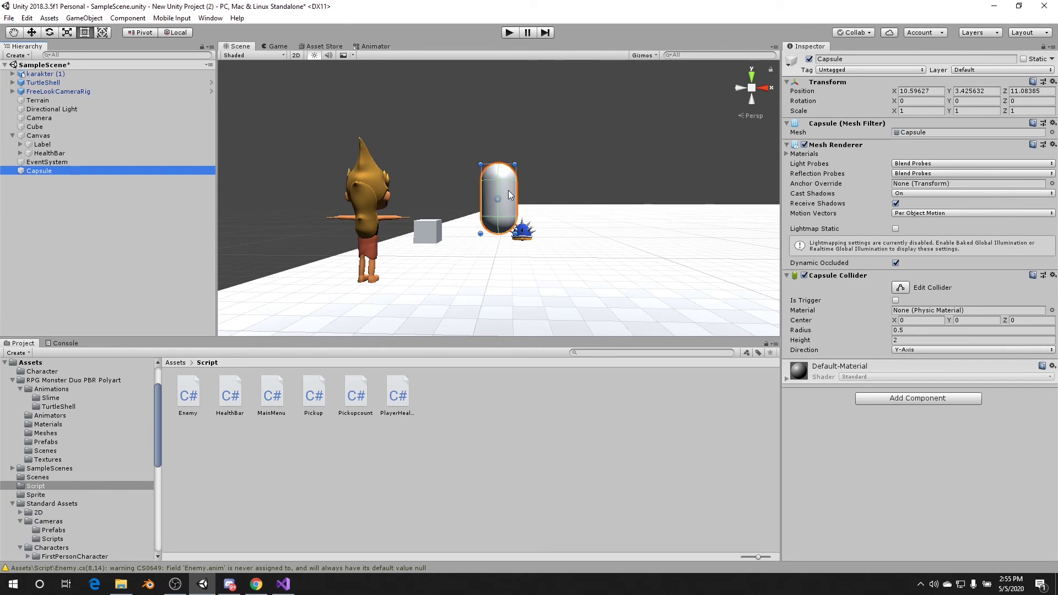
drag(509, 195, 505, 226)
scroll(505, 226, up, 4)
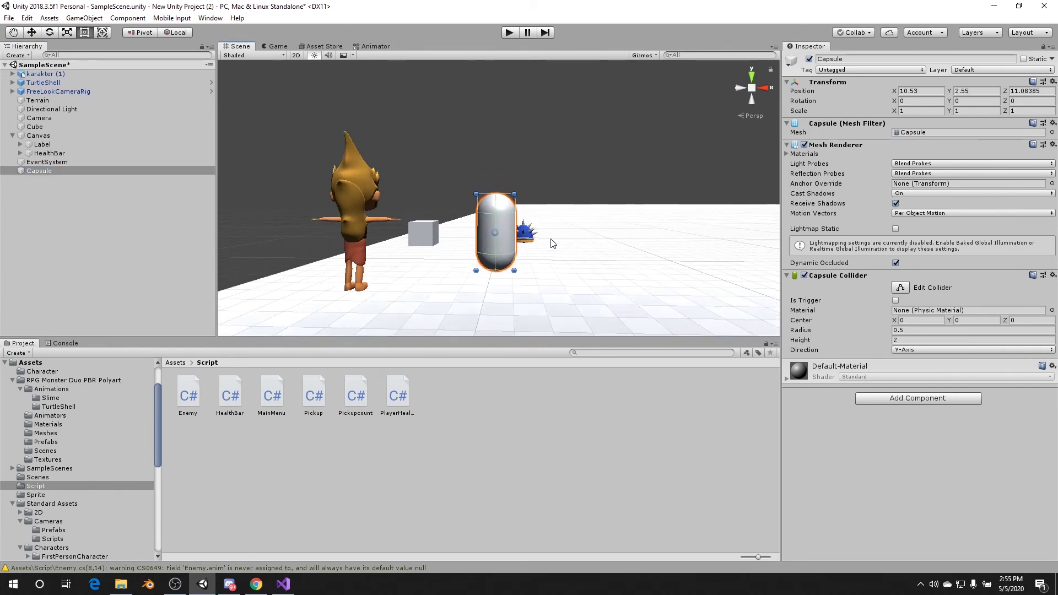
mouse_move(505, 226)
middle_down()
mouse_move(498, 160)
mouse_move(487, 270)
middle_up()
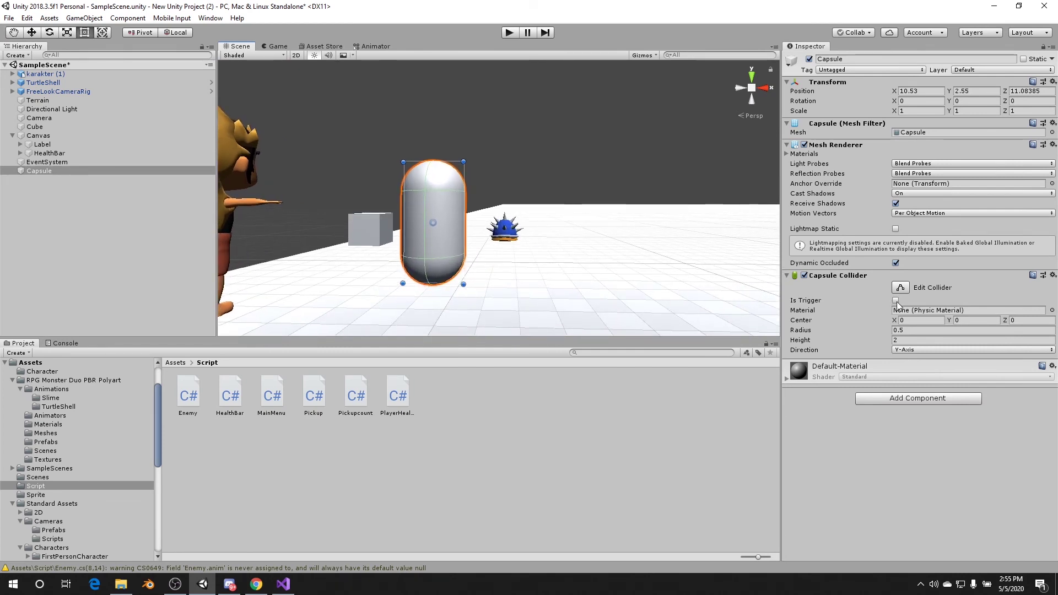
Make the capsule's collider a trigger and open Add Tag from the Tag dropdown
click(895, 300)
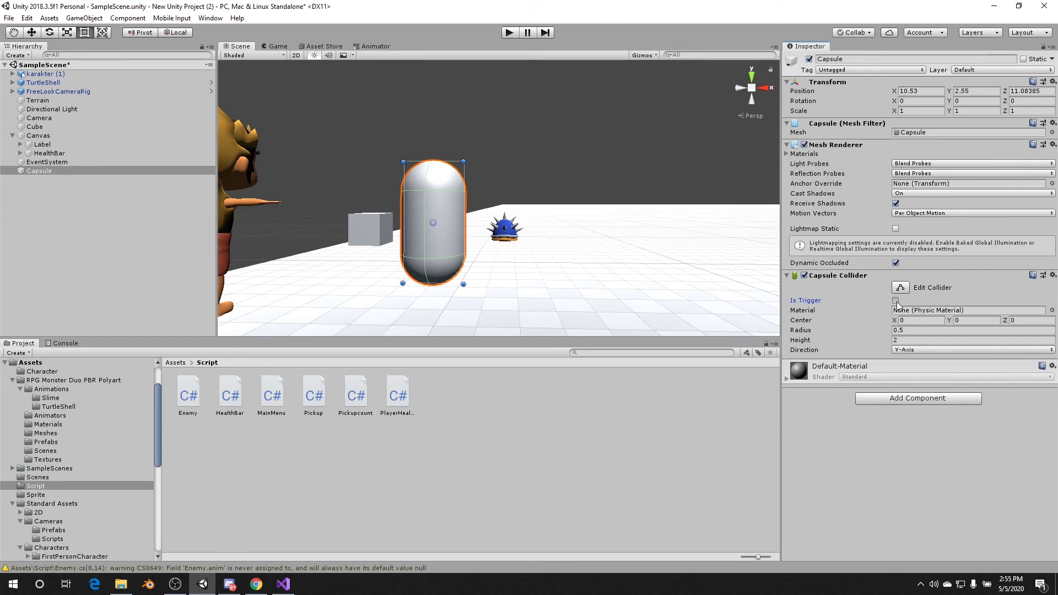
click(839, 70)
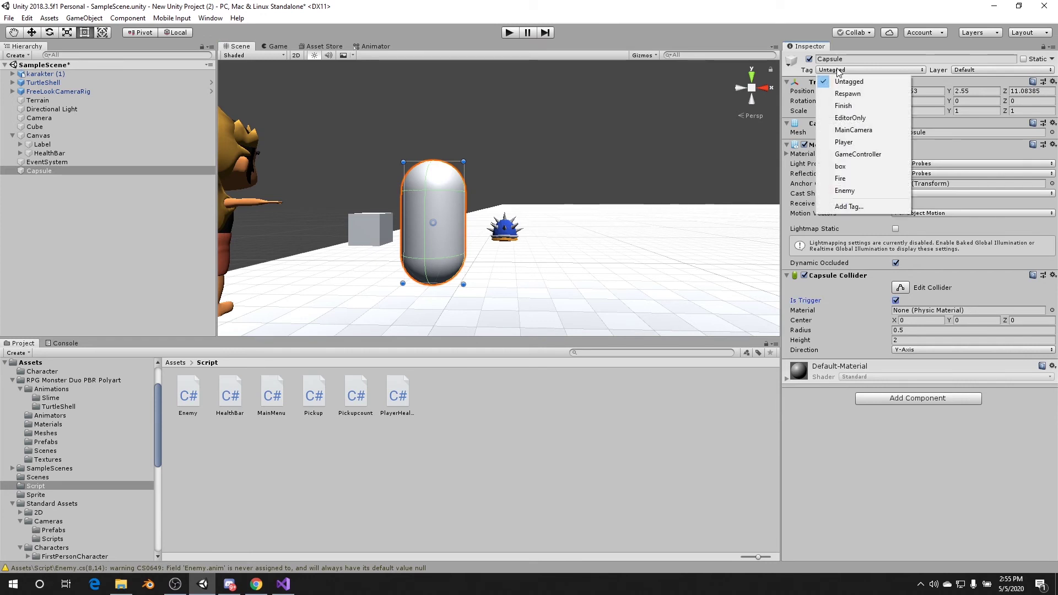
click(841, 207)
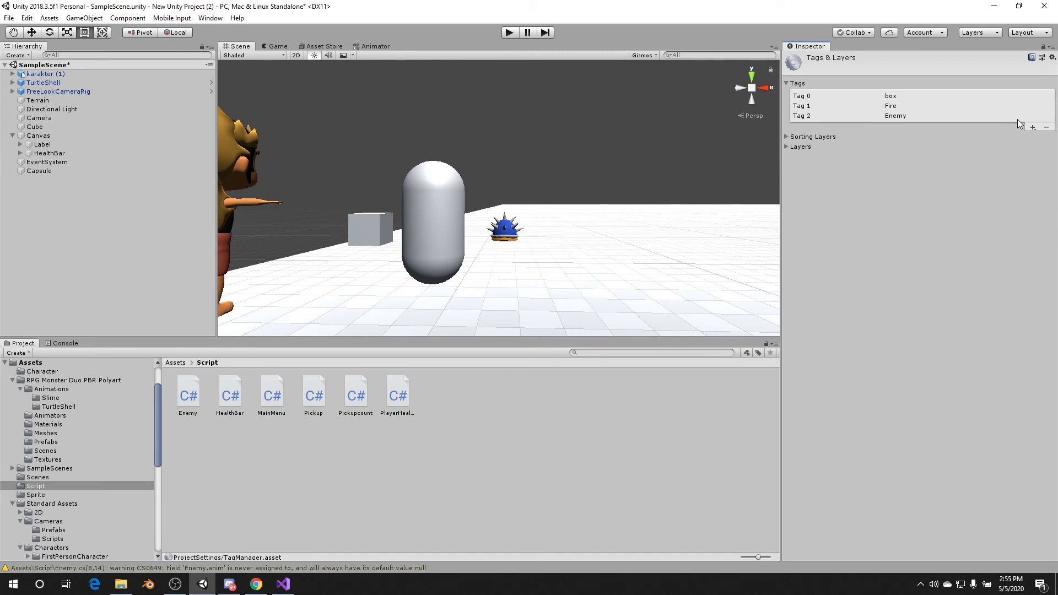
click(1033, 128)
text(Enemu)
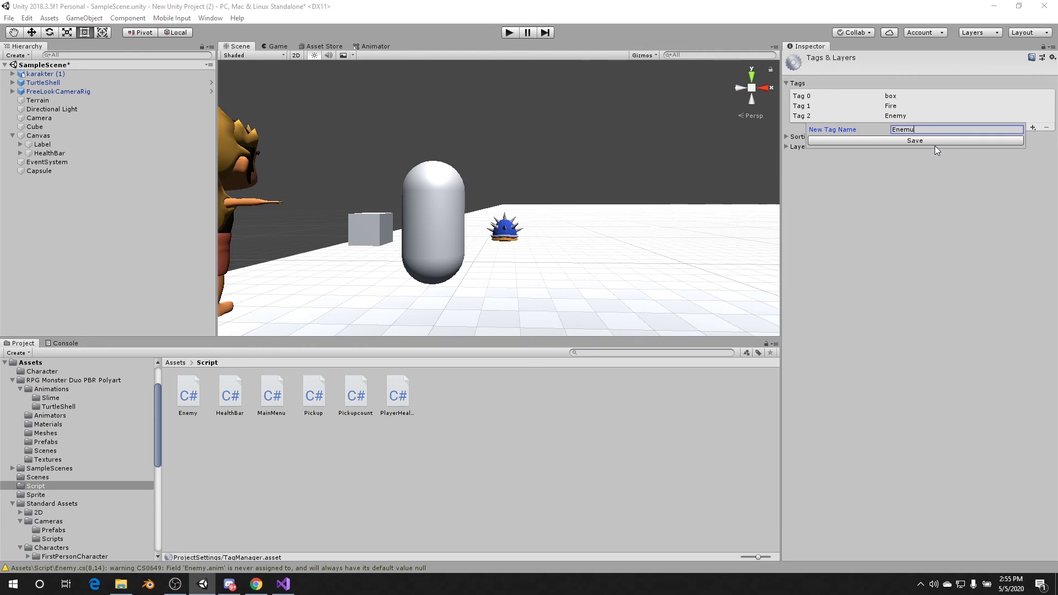
key(BackSpace)
text(y)
click(916, 176)
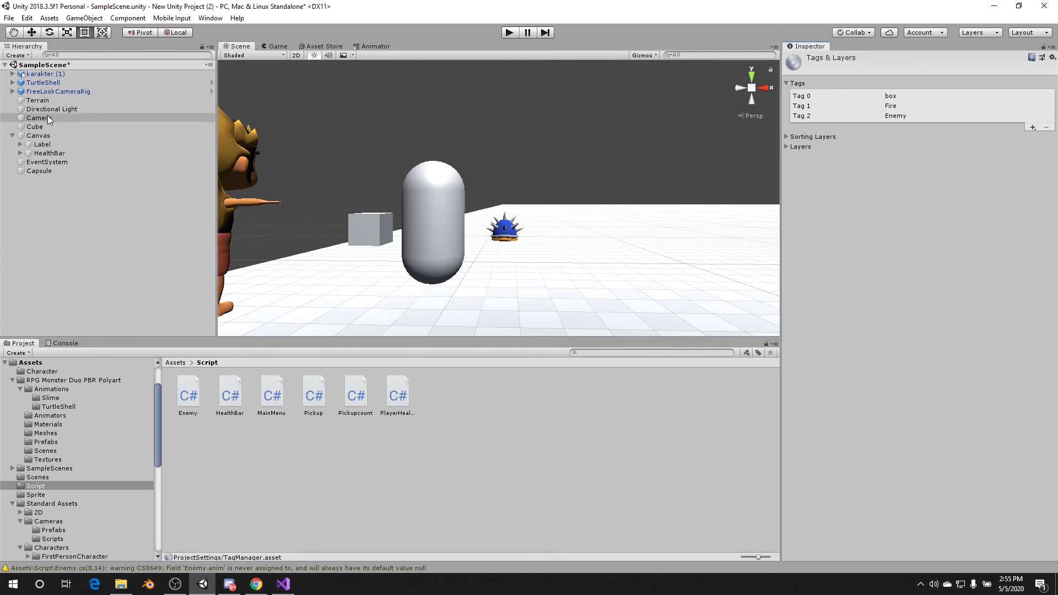
Add a Rigidbody to the Capsule via the 'ri' component search and start a test run
click(44, 170)
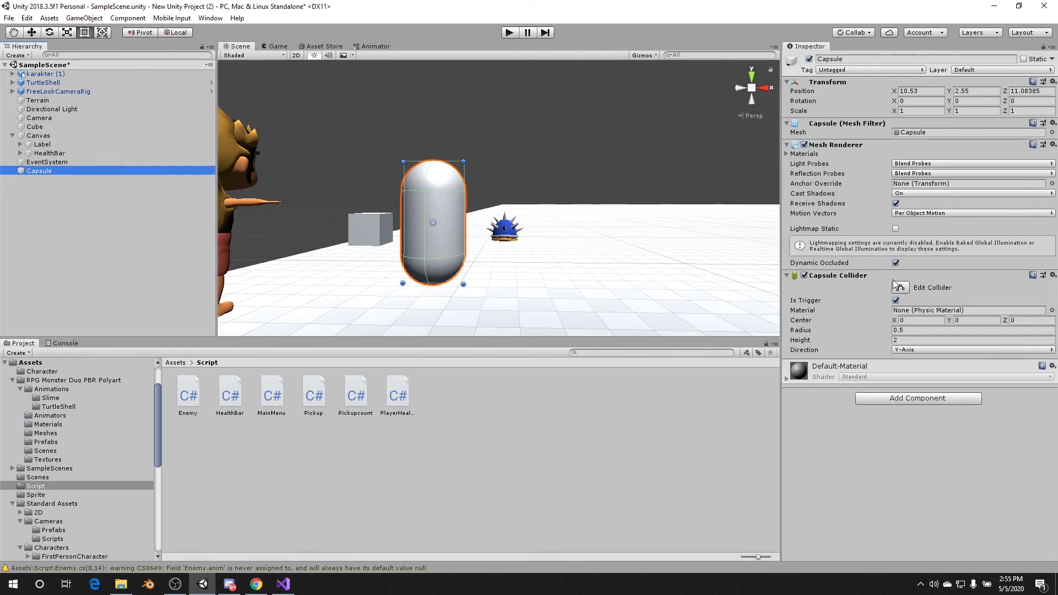
click(909, 405)
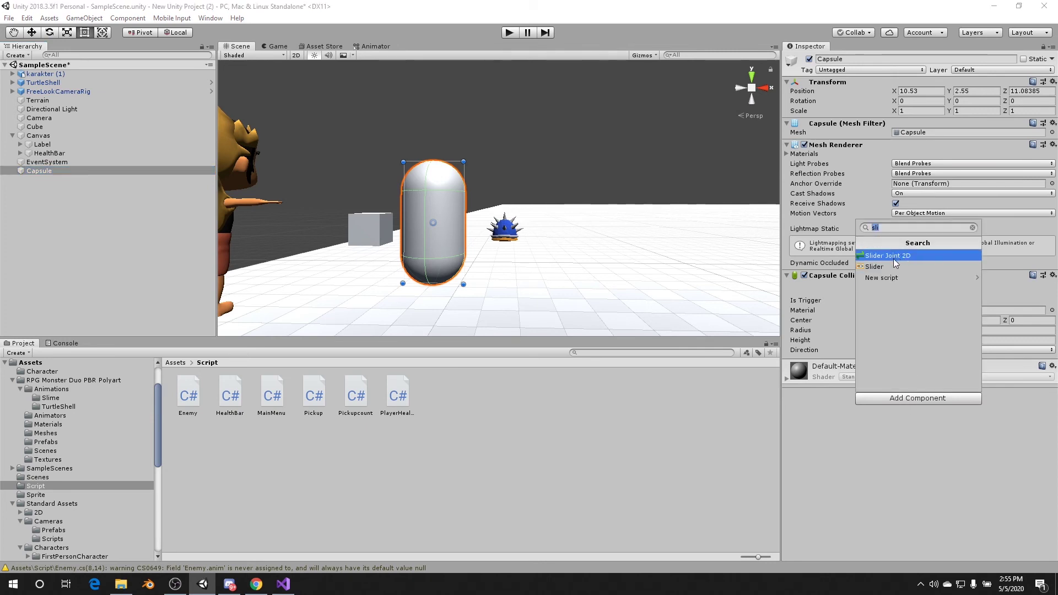
click(973, 227)
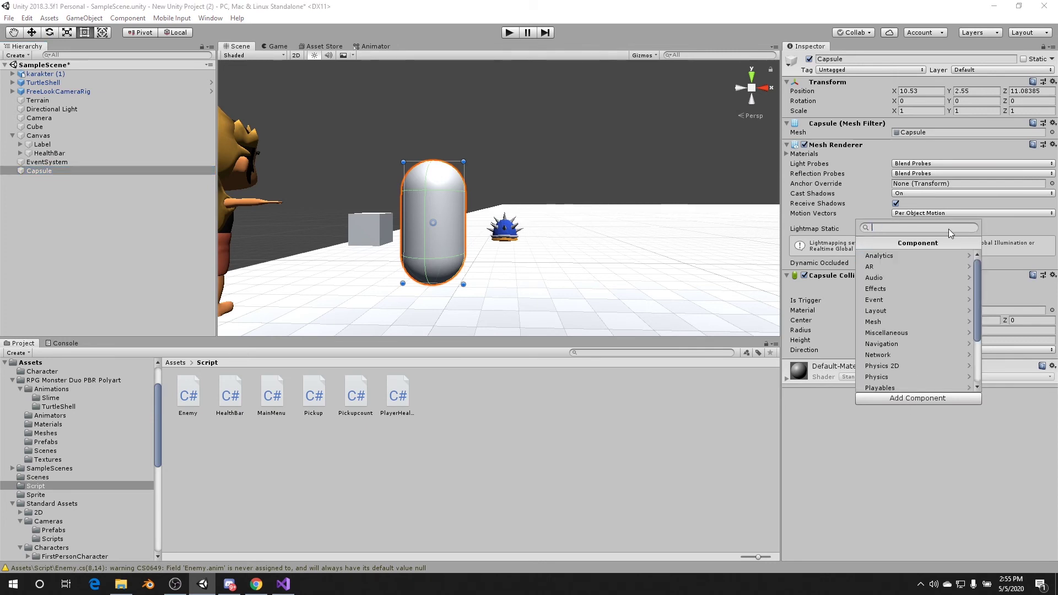
text(ri)
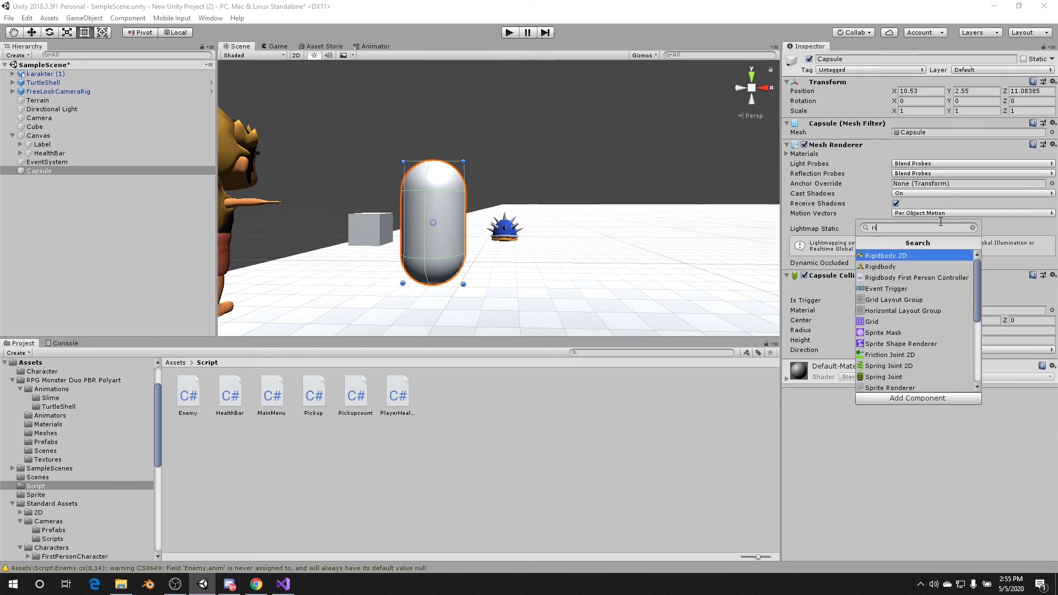
click(907, 268)
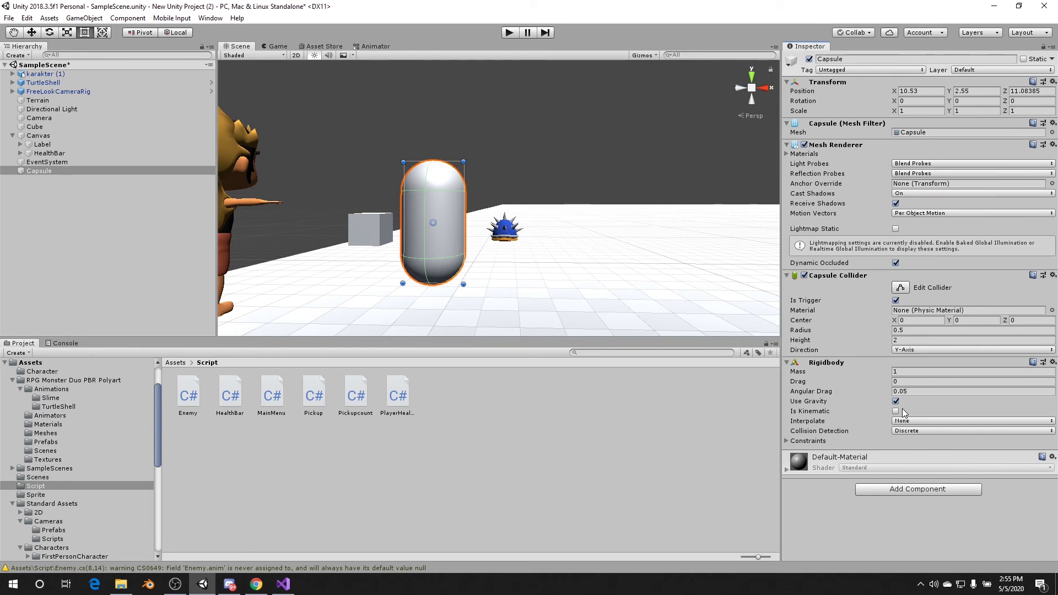
alt+drag(687, 282, 677, 259)
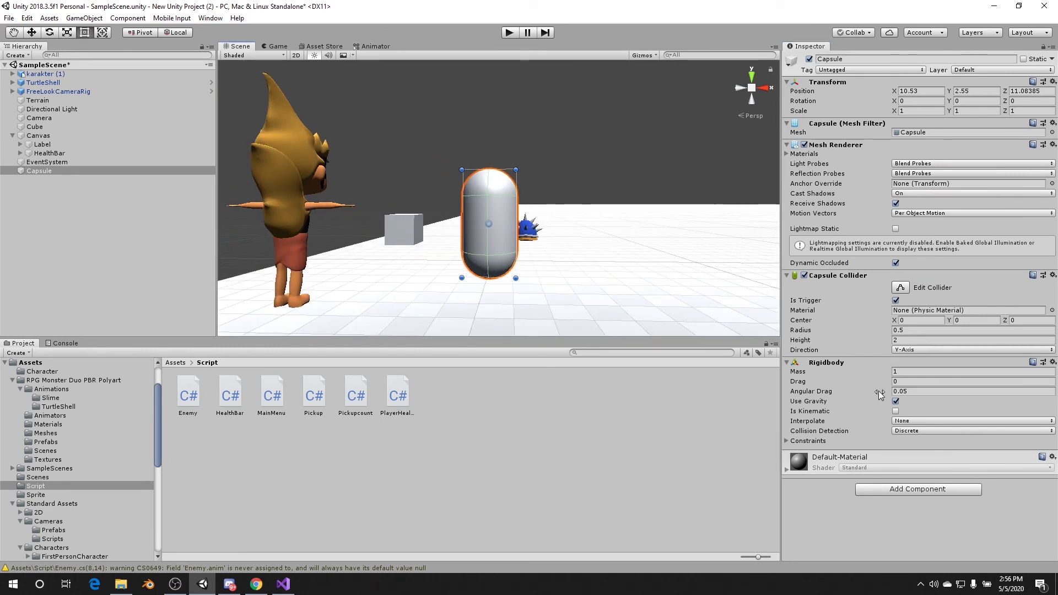
click(510, 33)
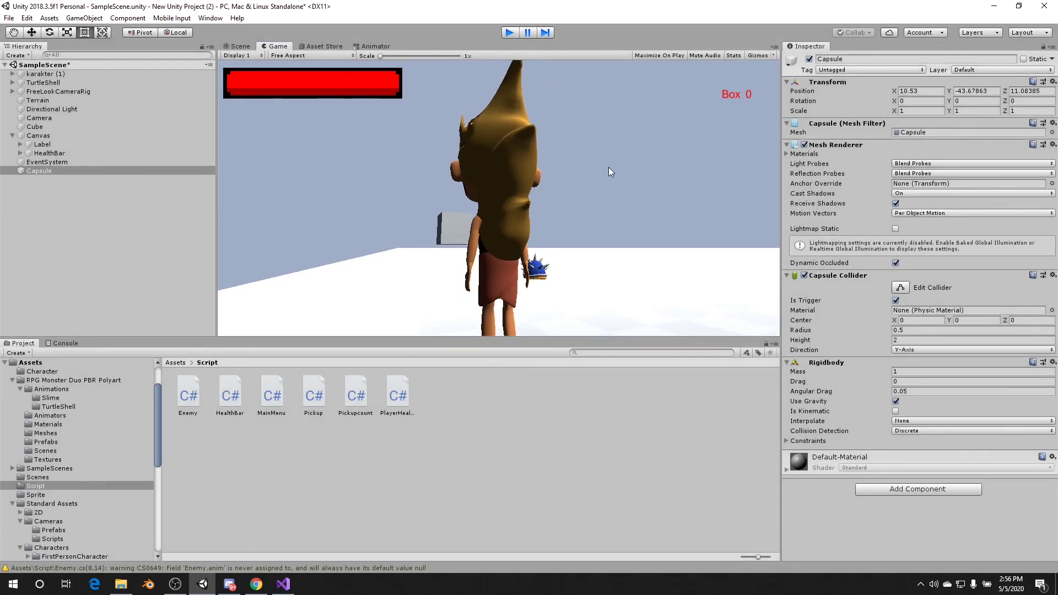
Stop Play mode so the Capsule returns to Y 2.55, then collapse and re-expand the Capsule Collider
key(ctrl+p)
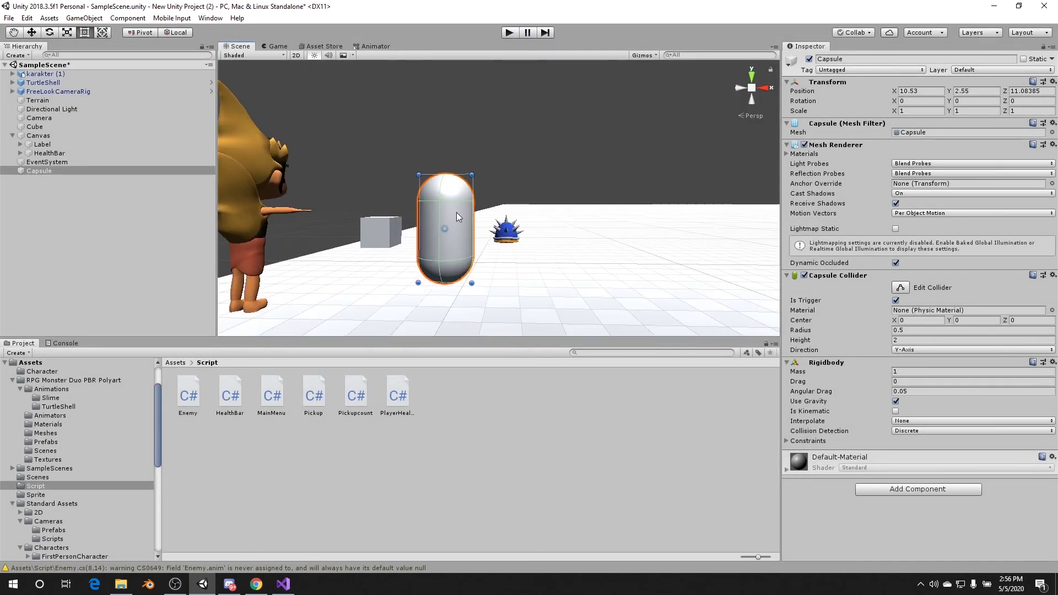
click(786, 276)
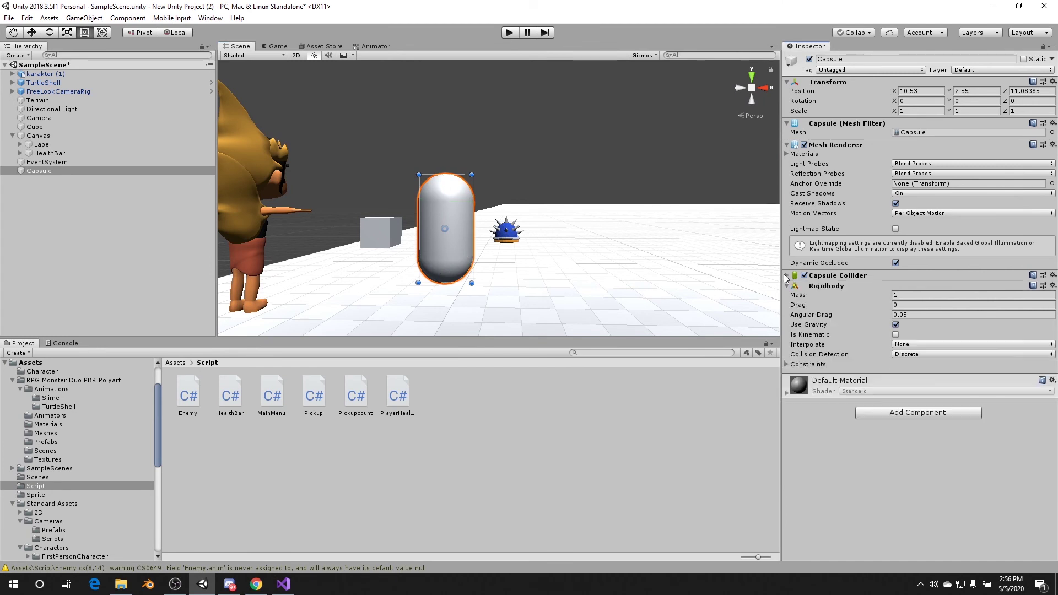
click(786, 275)
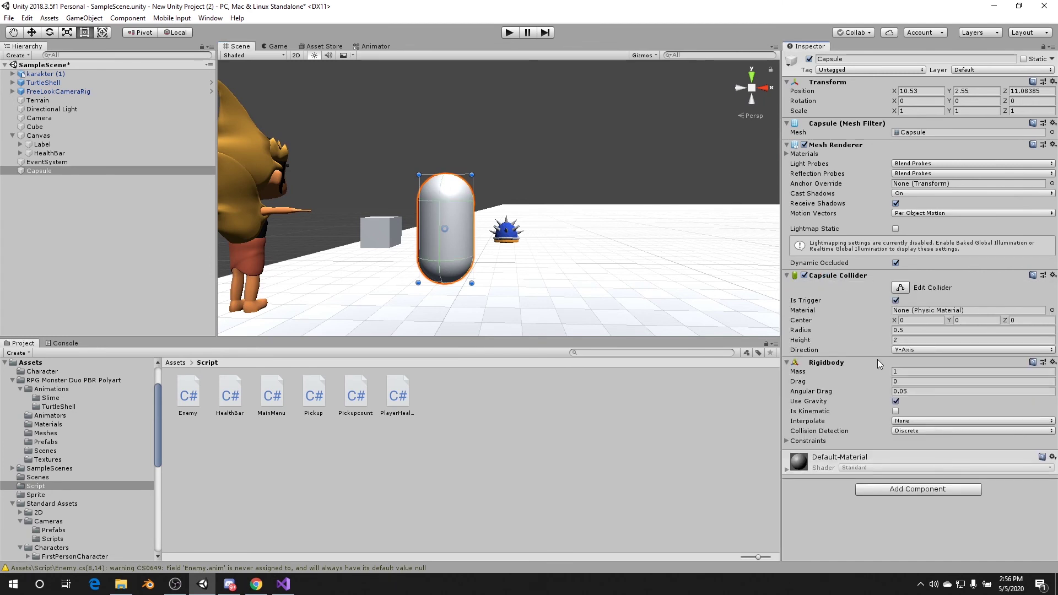
Add a second Capsule Collider with radius 0.4 to the Capsule and run the game again
click(909, 492)
text(ri)
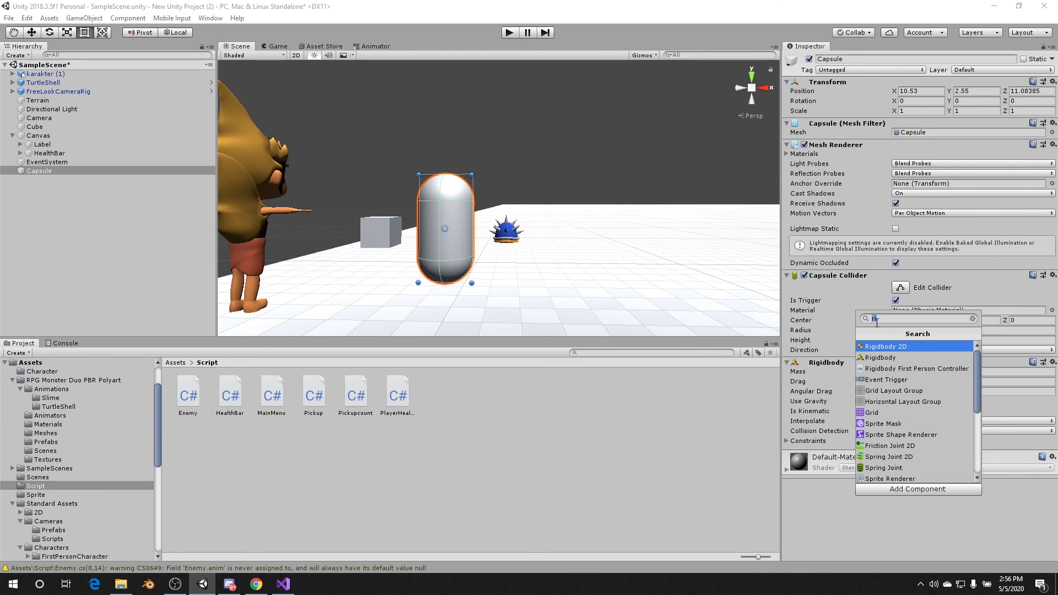
text(ca)
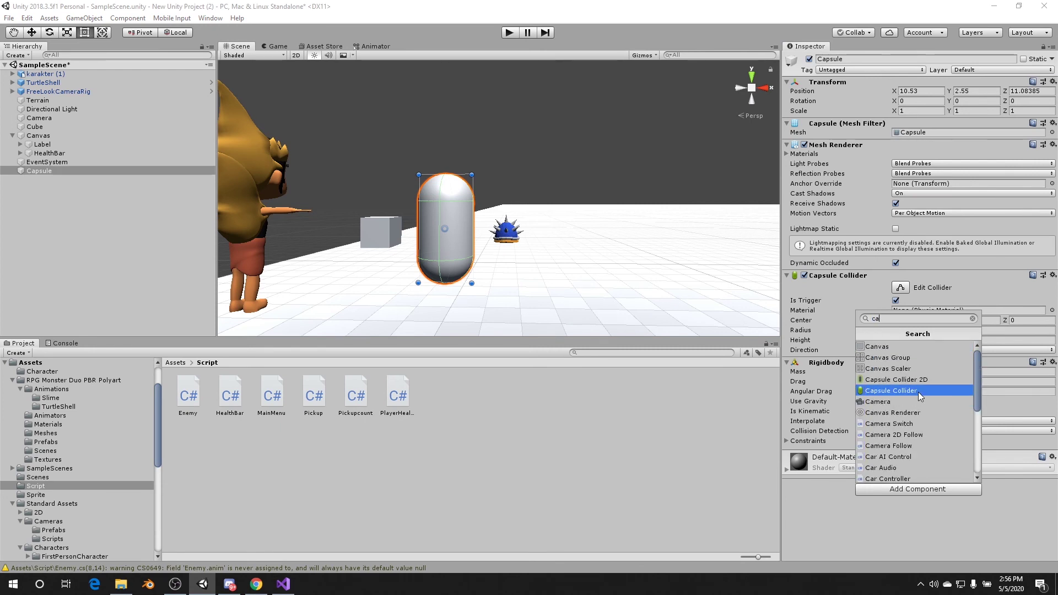
click(881, 390)
scroll(870, 402, down, 2)
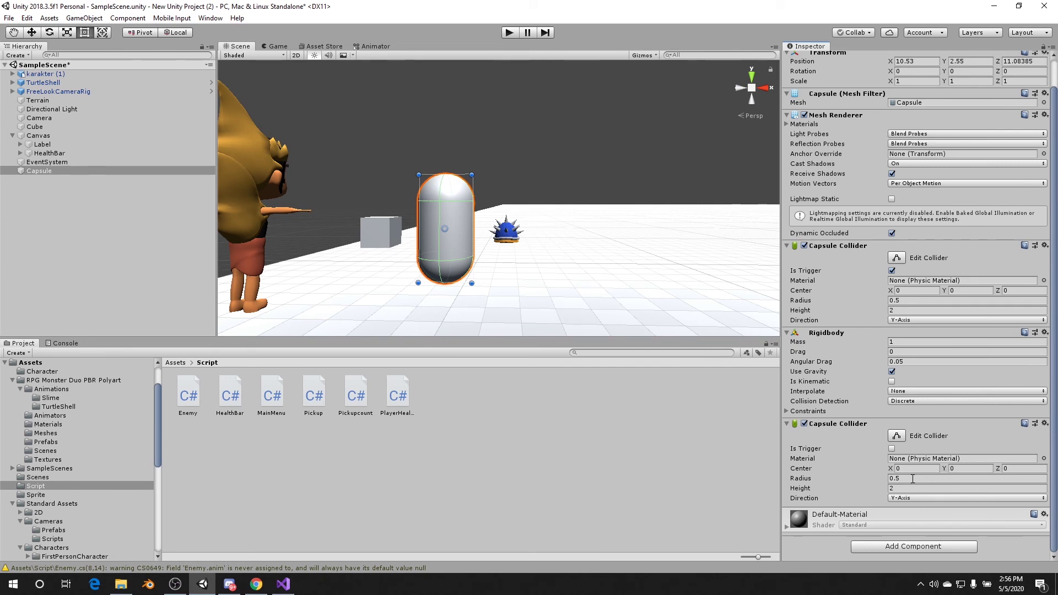
click(912, 479)
text(0.4)
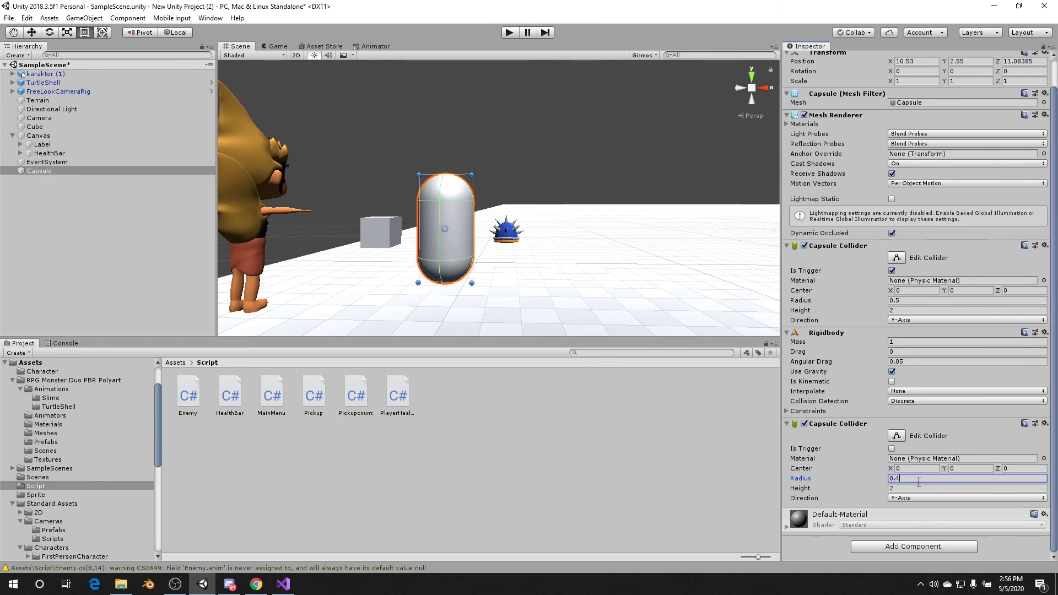
key(Return)
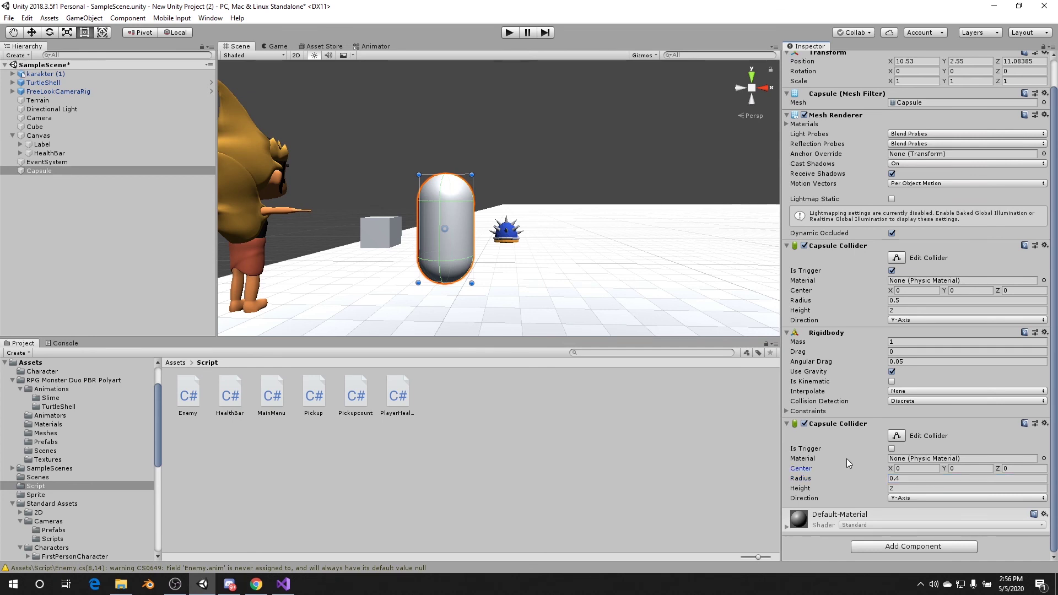
click(509, 33)
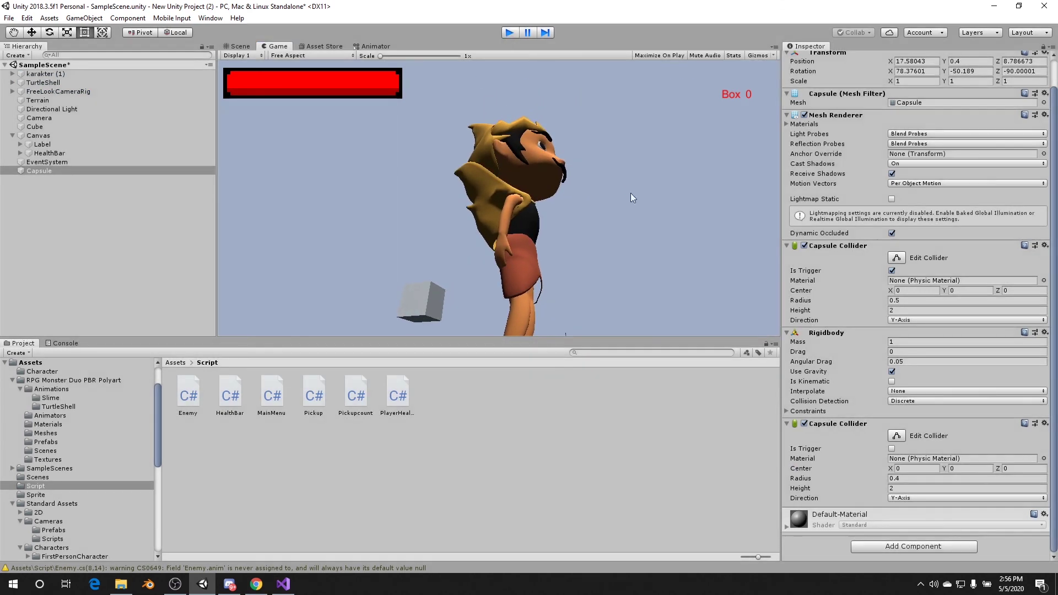
Leave Play mode and change the second collider's radius from 0.4 to 0.3
key(ctrl+p)
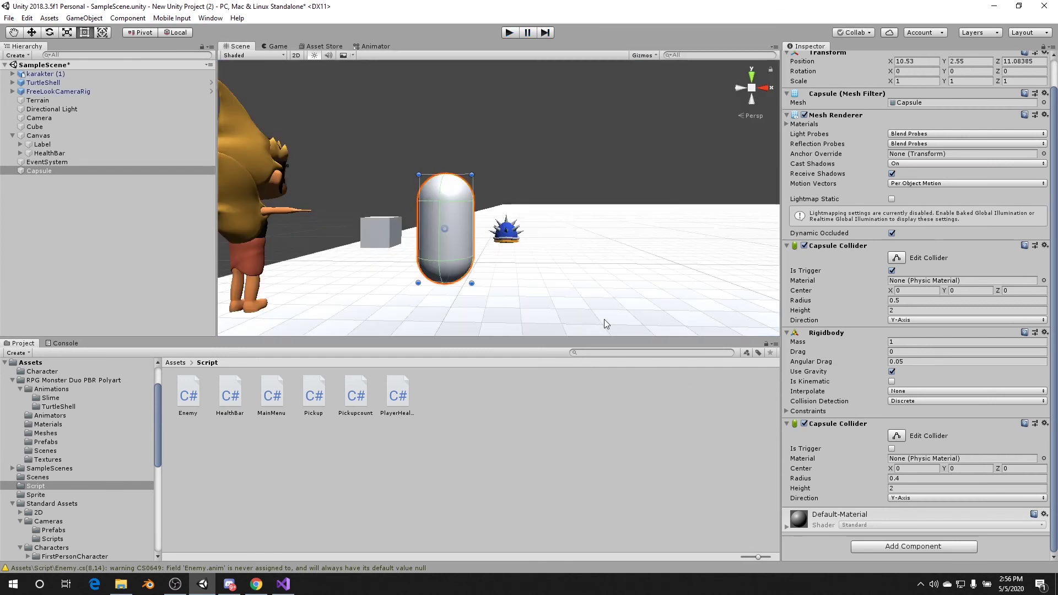
scroll(591, 298, up, 2)
scroll(590, 295, up, 2)
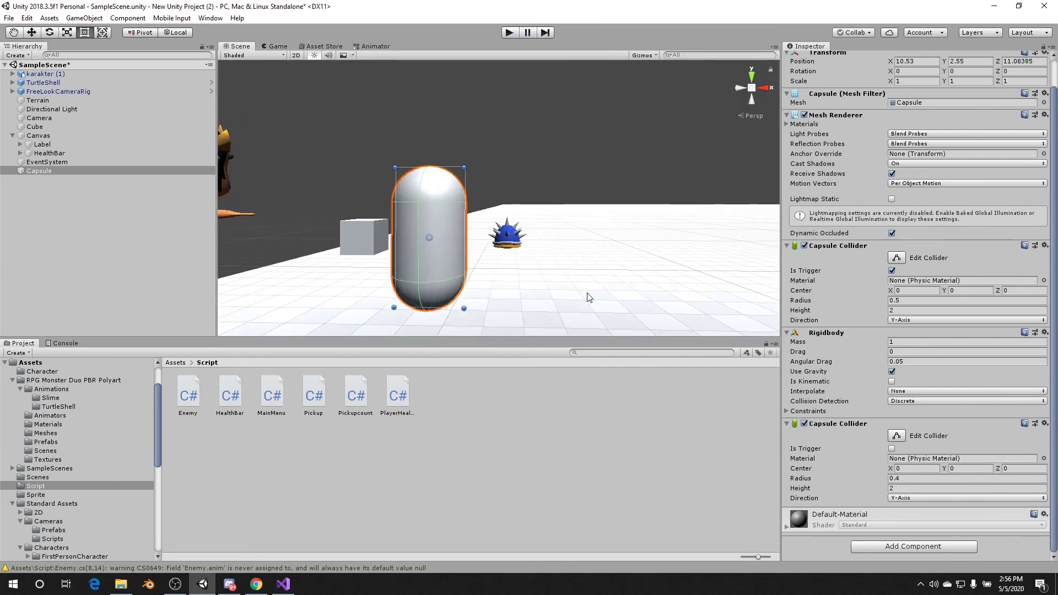
scroll(584, 296, up, 3)
scroll(578, 297, up, 3)
scroll(609, 279, down, 2)
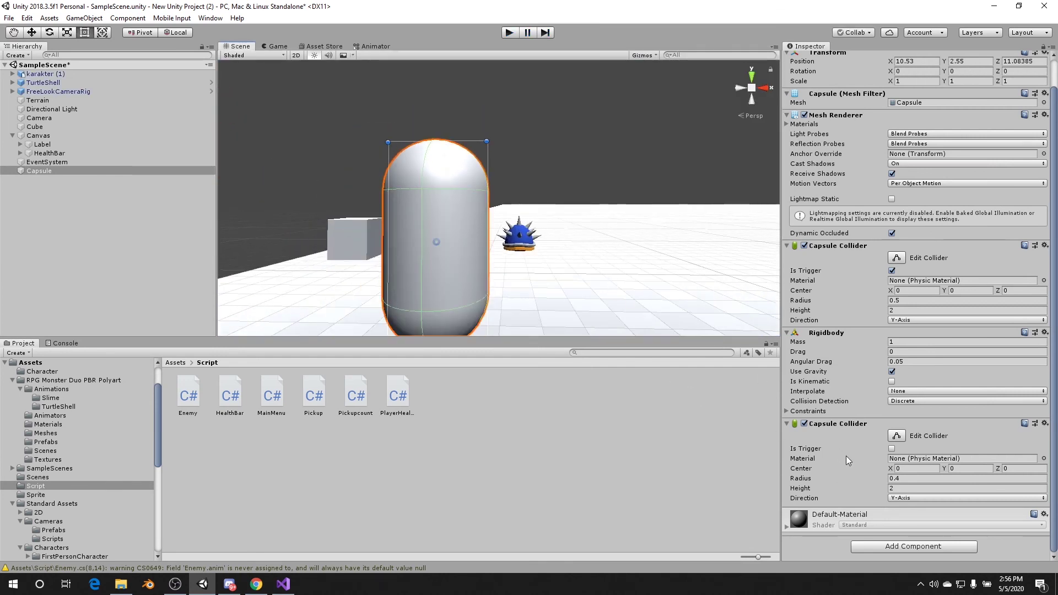
click(901, 478)
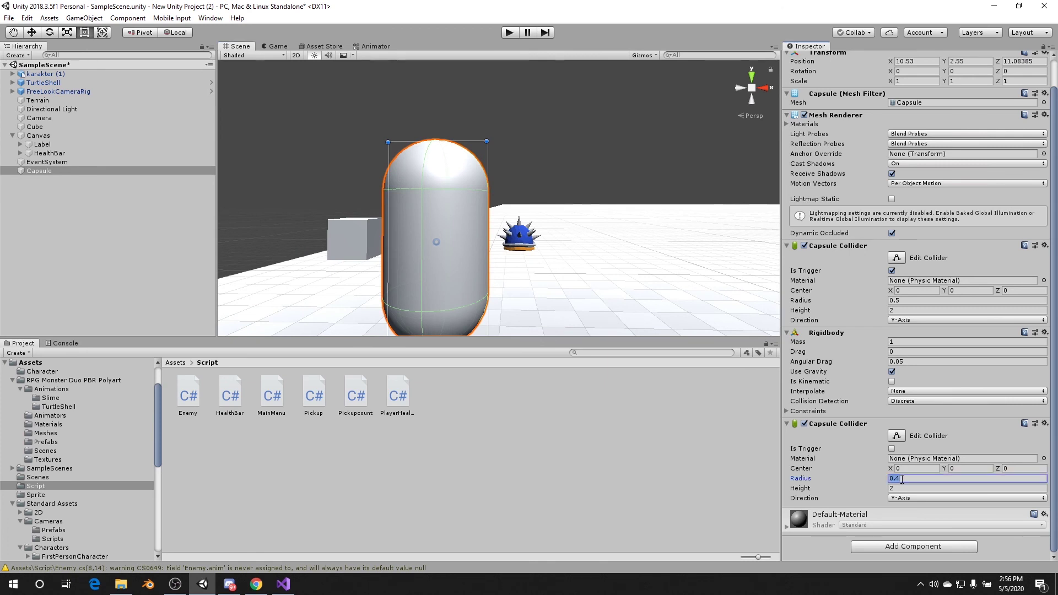
click(902, 478)
key(BackSpace)
text(3)
key(ctrl+p)
Test the 0.3 radius by walking the character into the capsule, then stop Play mode
click(509, 32)
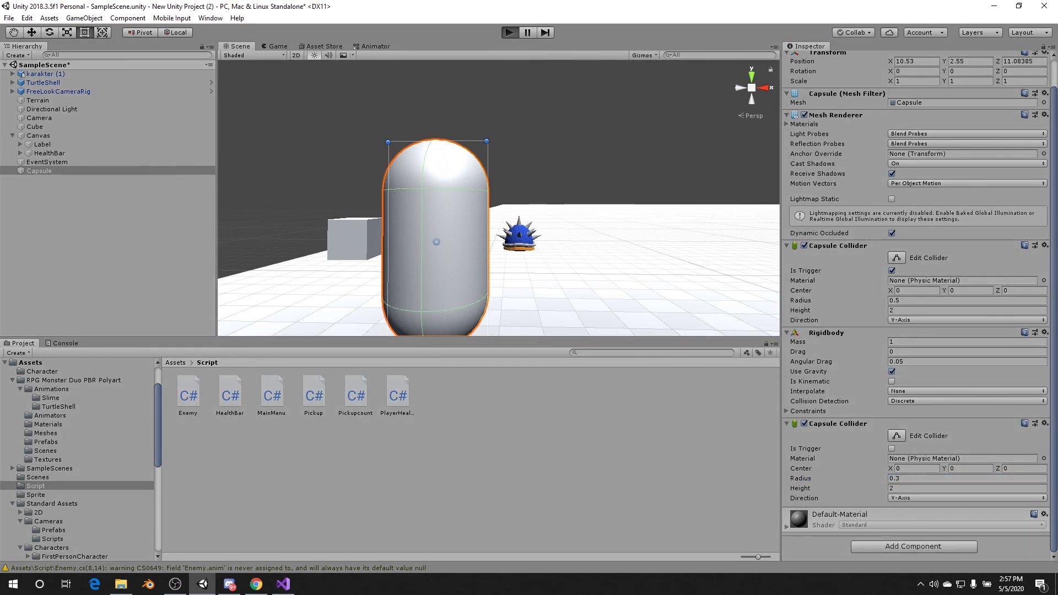
key(w)
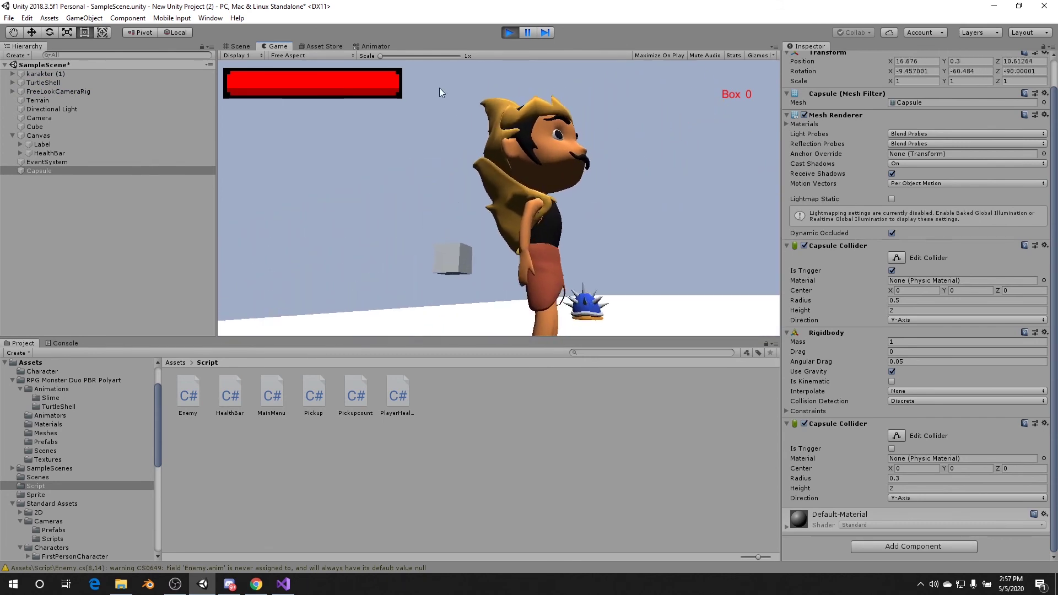
key(ctrl+p)
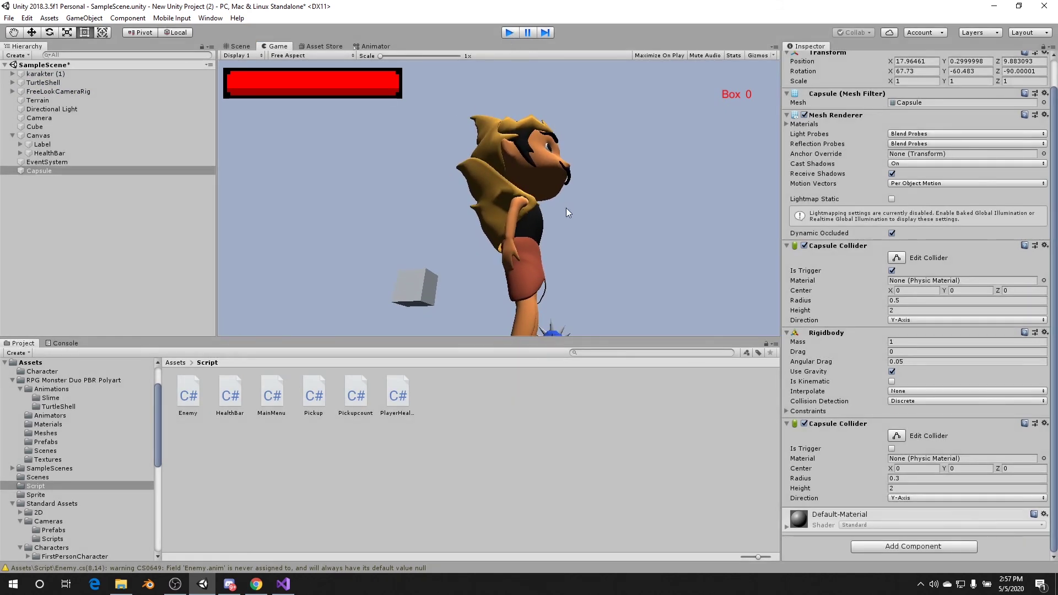
key(ctrl+p)
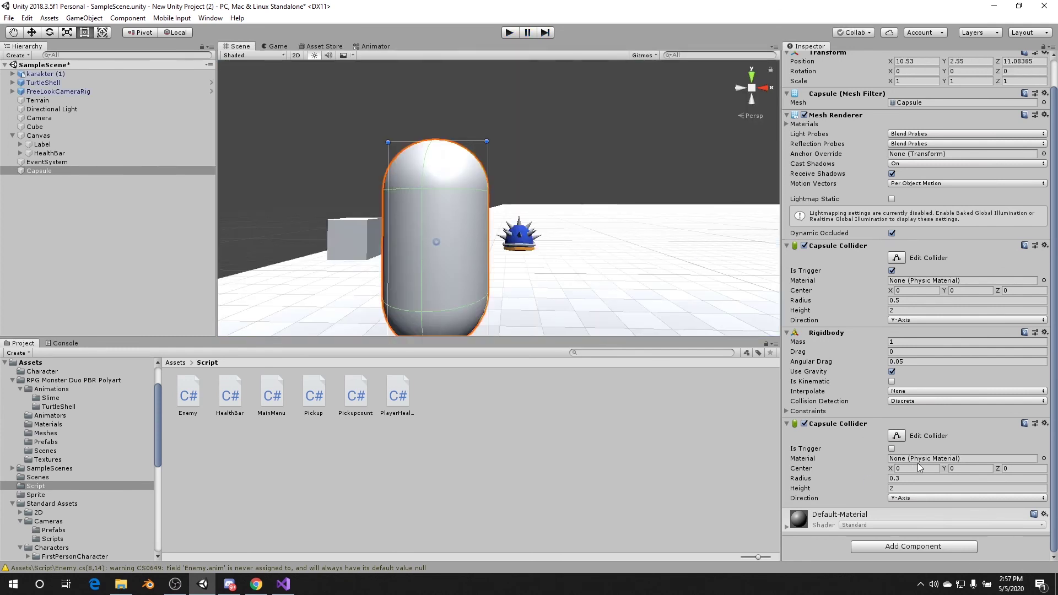
Toggle Edit Collider to inspect the second collider's shape on the capsule
scroll(465, 207, down, 1)
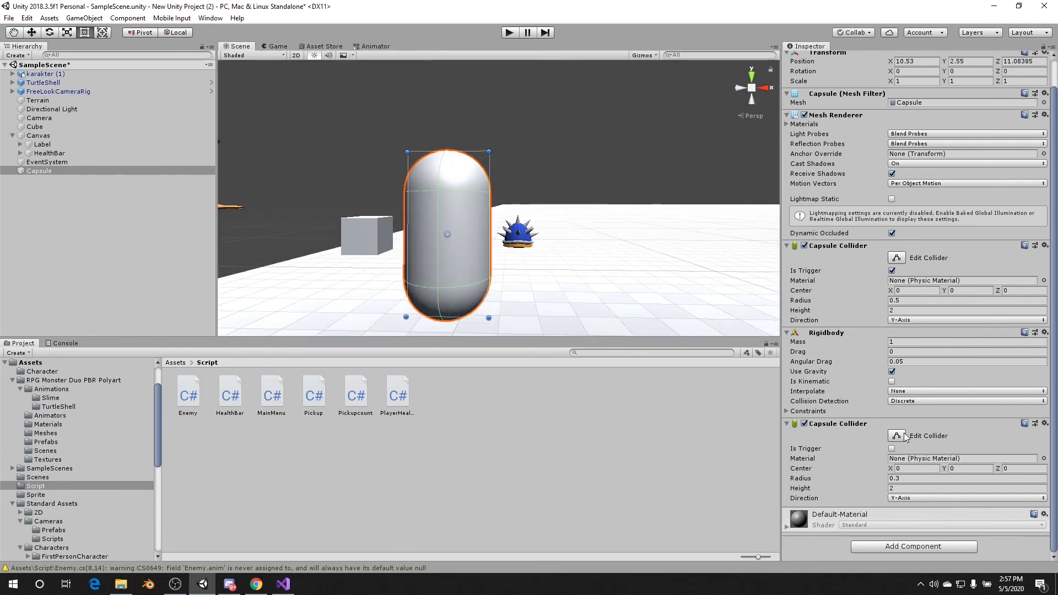
click(897, 436)
scroll(466, 274, up, 1)
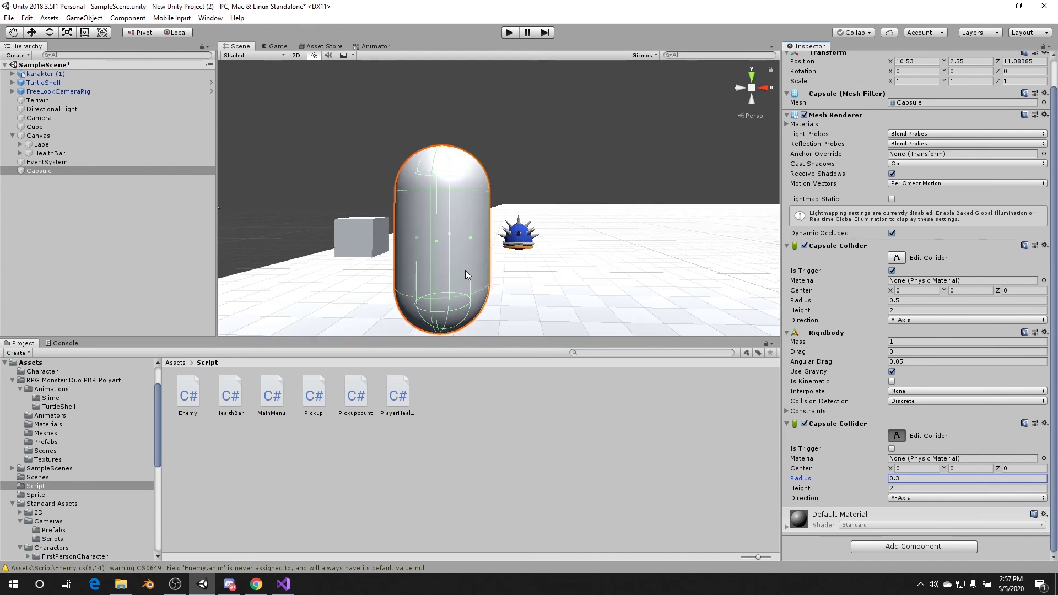
scroll(466, 274, down, 1)
key(t)
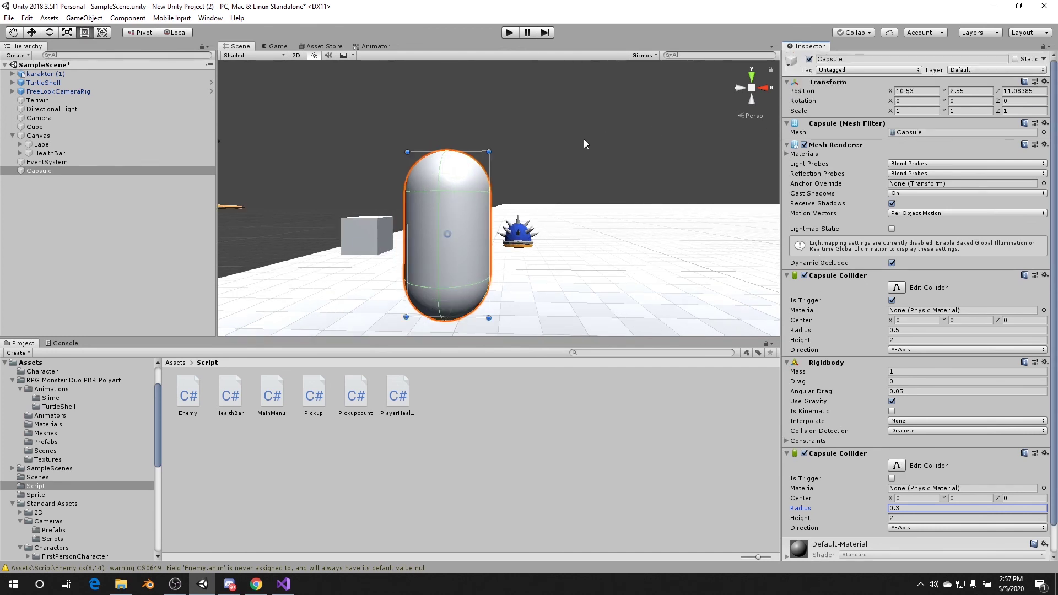
Change the Capsule's tag from Untagged to Enemy and start a test run
click(853, 72)
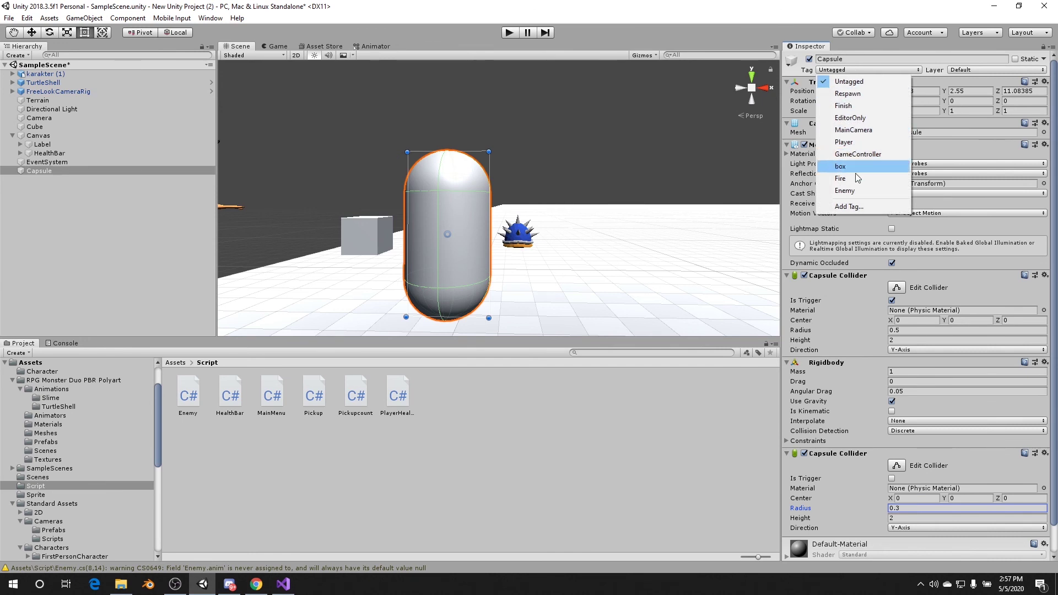
click(823, 191)
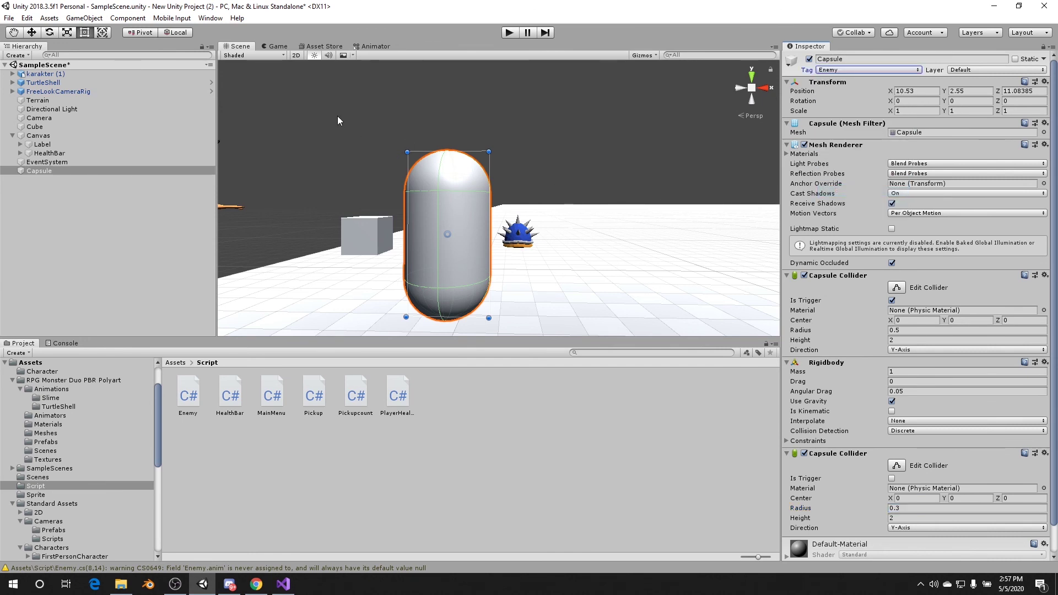
click(509, 33)
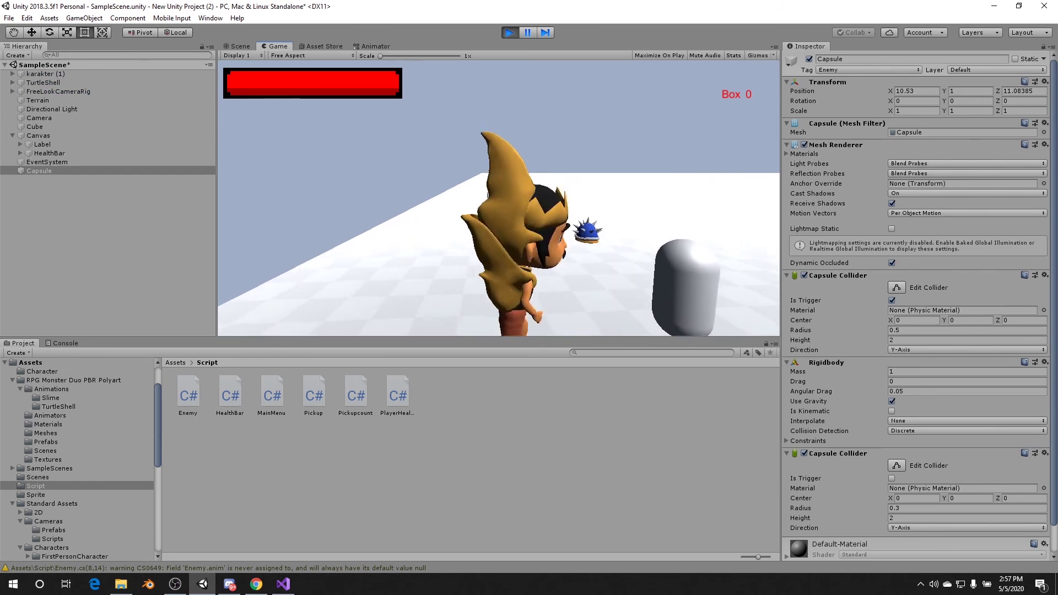
Drive the character into the Enemy capsule until the red health bar empties, then stop the run
key(w)
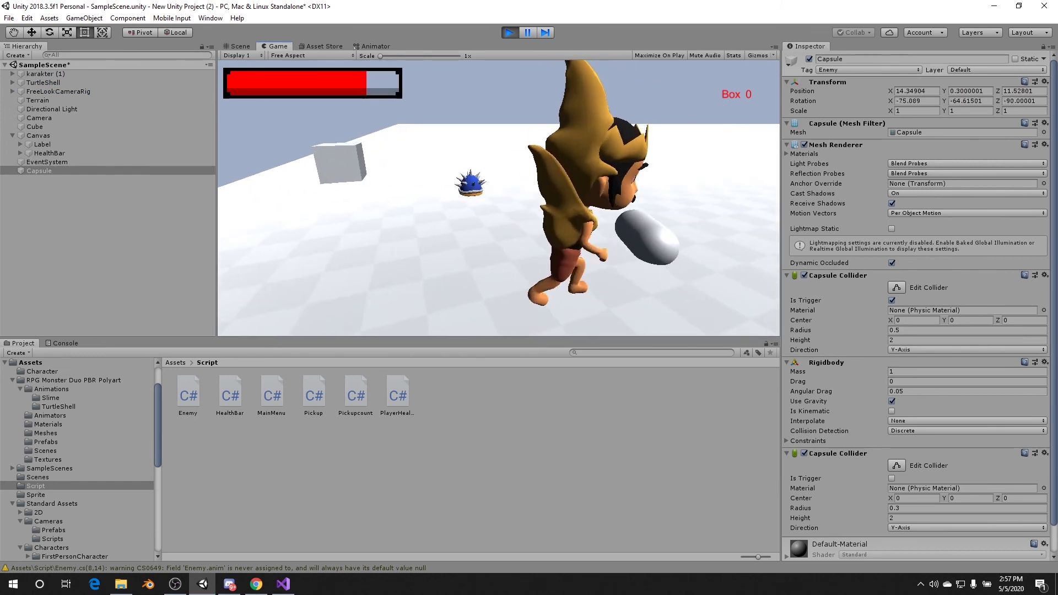
key(w)
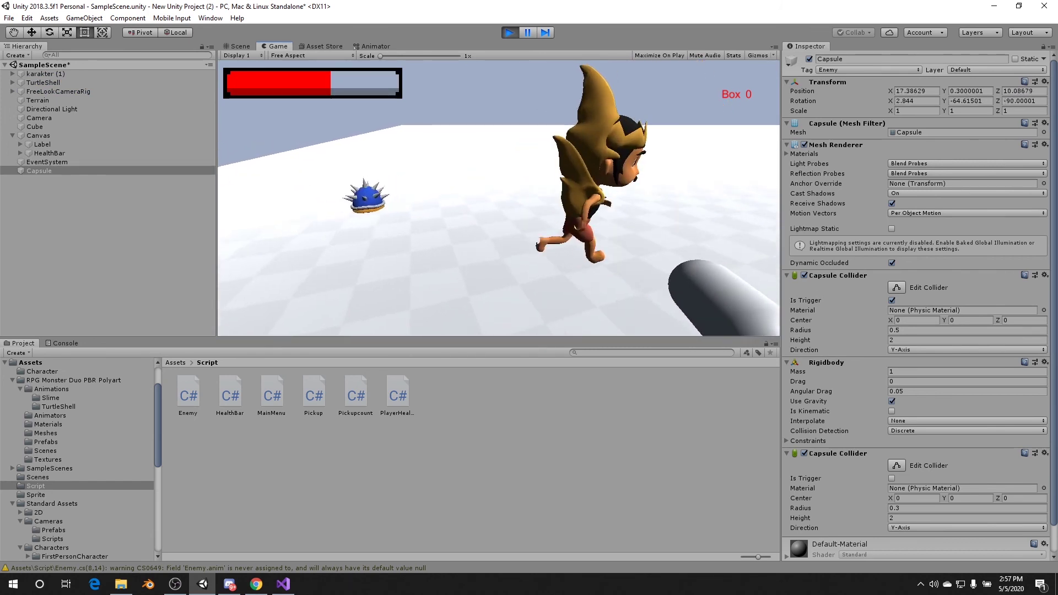
key(a)
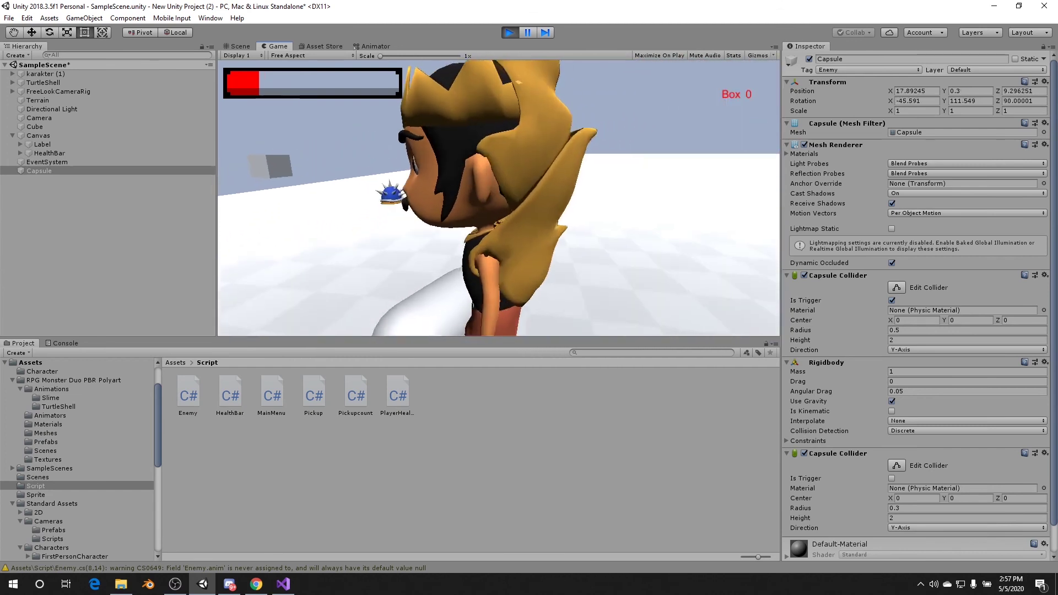
key(w)
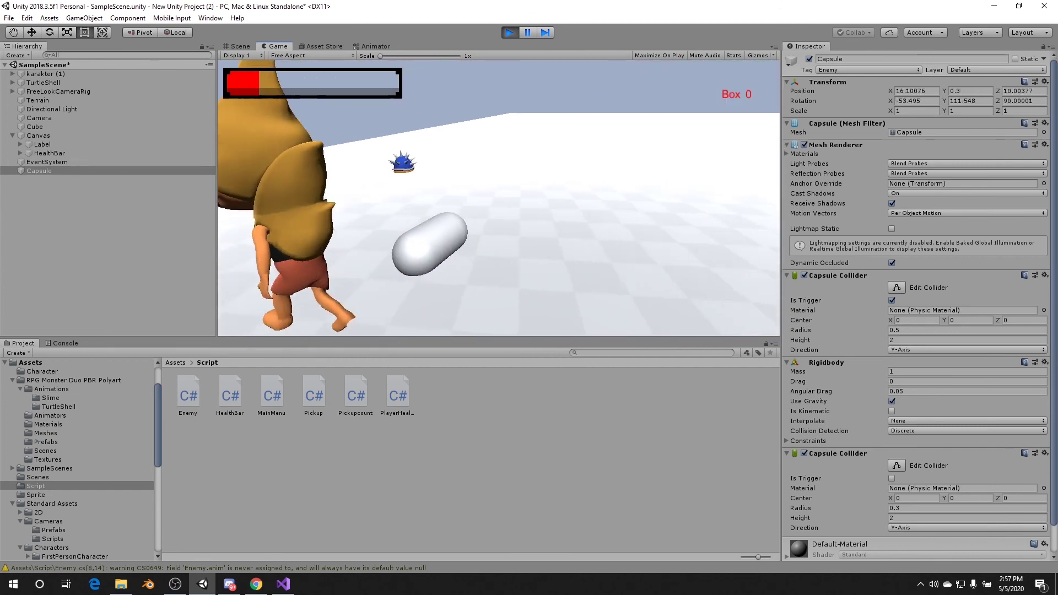
key(w)
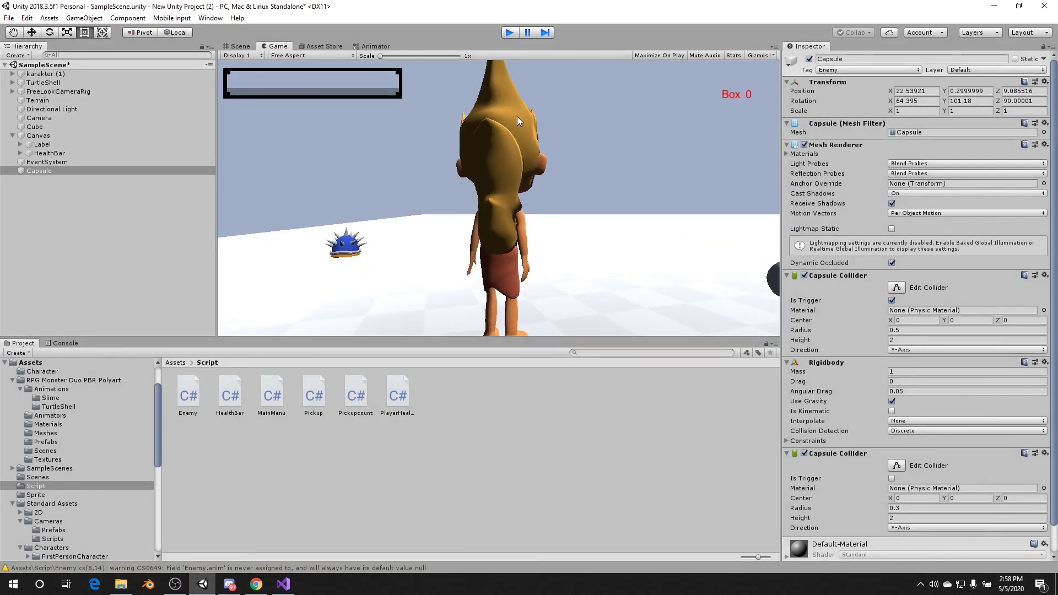
key(ctrl+p)
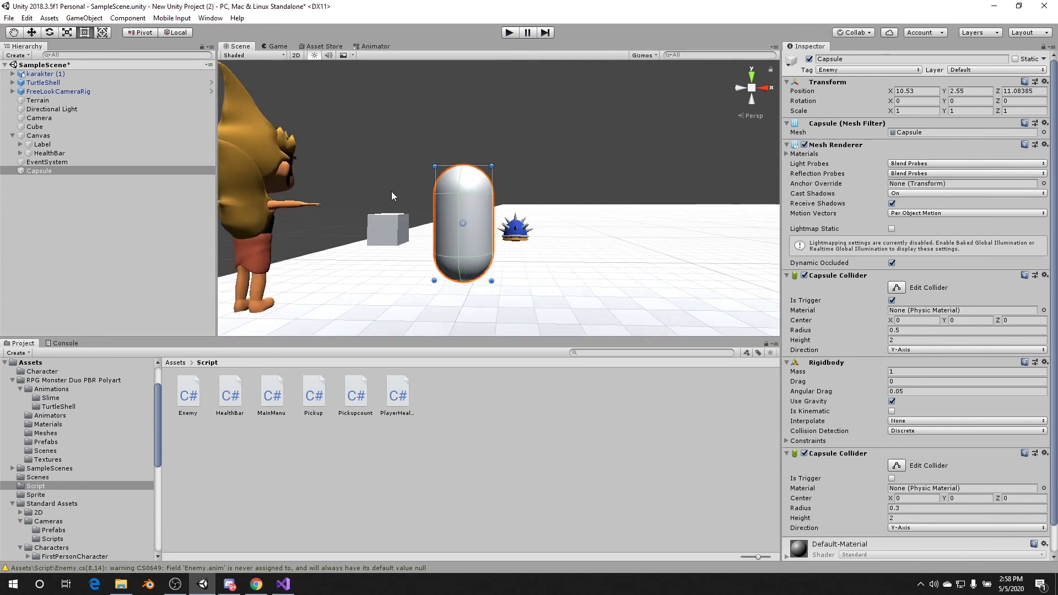
Pan and orbit the Scene view to see the Enemy capsule in front of the character
middle_drag(392, 196, 492, 243)
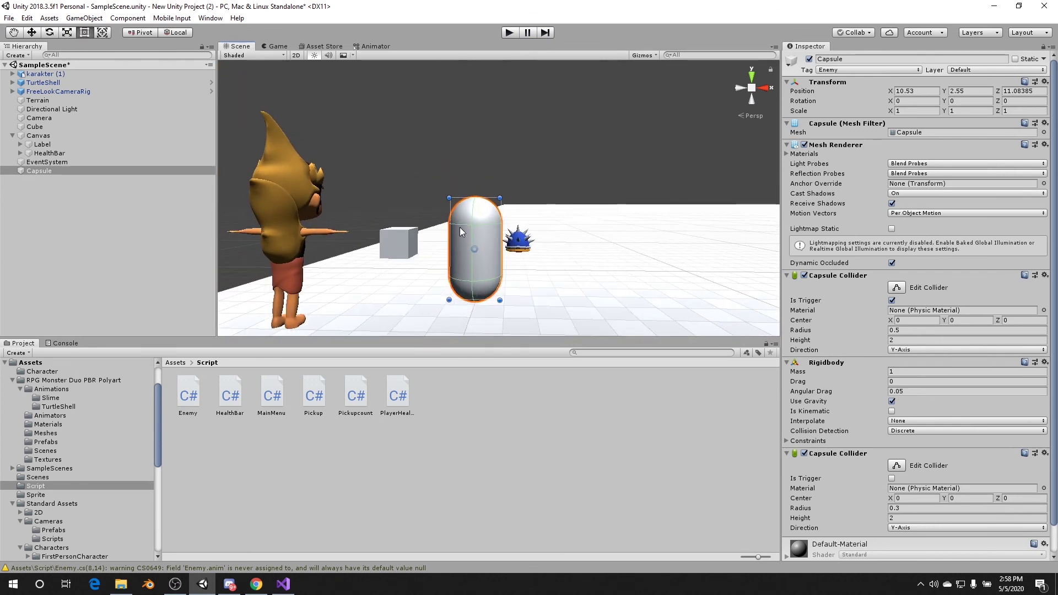
middle_drag(395, 265, 462, 238)
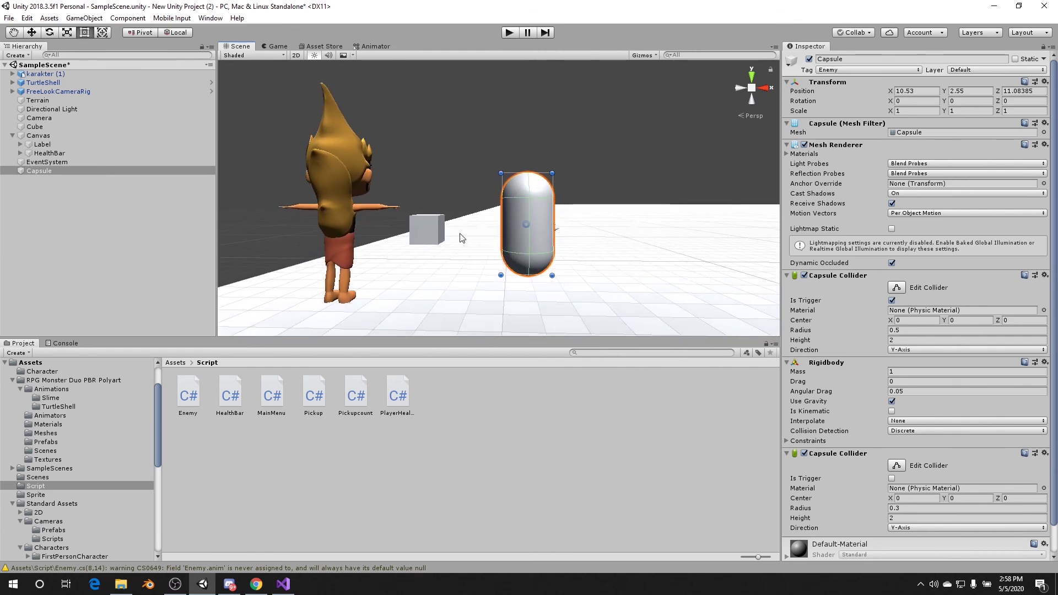
mouse_move(462, 238)
alt+mouse_down()
mouse_move(479, 268)
mouse_move(315, 268)
mouse_move(495, 254)
alt+mouse_up()
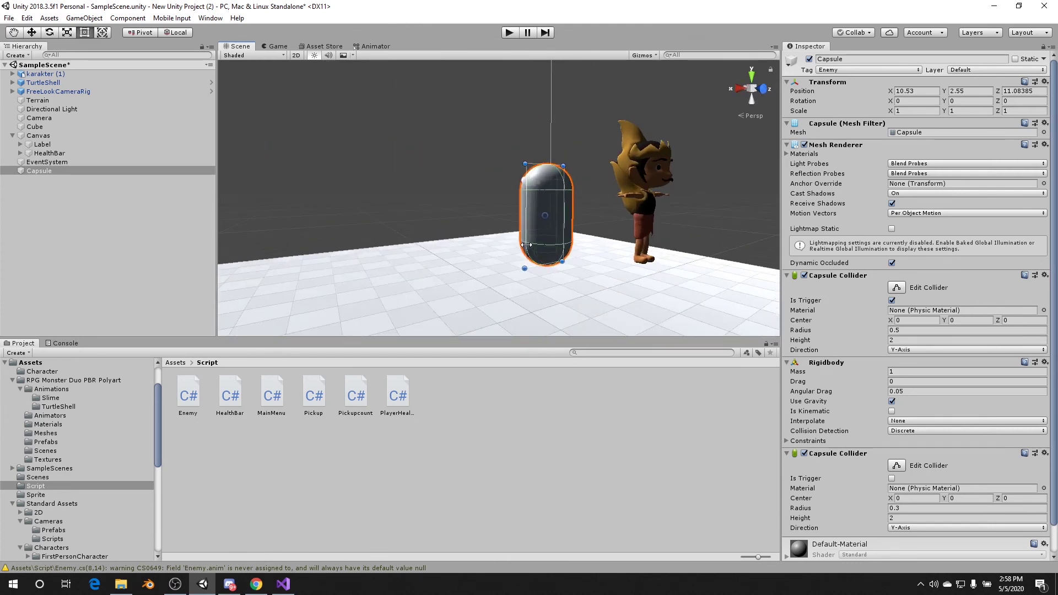